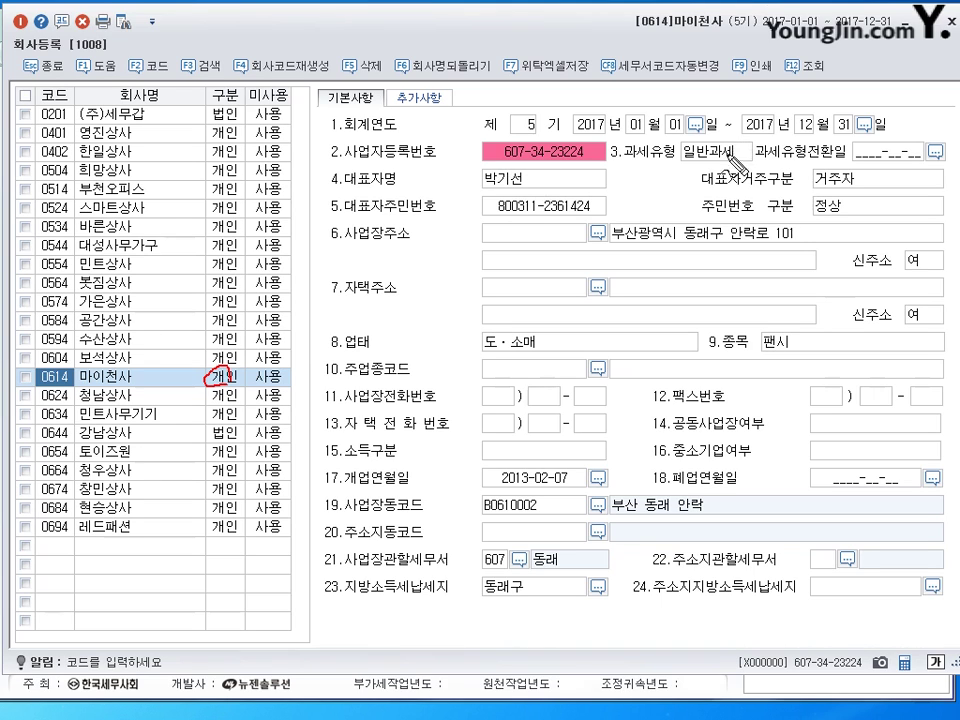
{"action": "left_click_drag", "start_coordinate": [712, 140], "coordinate": [704, 160]}
{"action": "mouse_move", "coordinate": [510, 176]}
{"action": "left_mouse_down"}
{"action": "mouse_move", "coordinate": [590, 165]}
{"action": "mouse_move", "coordinate": [505, 136]}
{"action": "mouse_move", "coordinate": [488, 158]}
{"action": "mouse_move", "coordinate": [497, 160]}
{"action": "mouse_move", "coordinate": [476, 154]}
{"action": "mouse_move", "coordinate": [484, 128]}
{"action": "left_mouse_up"}
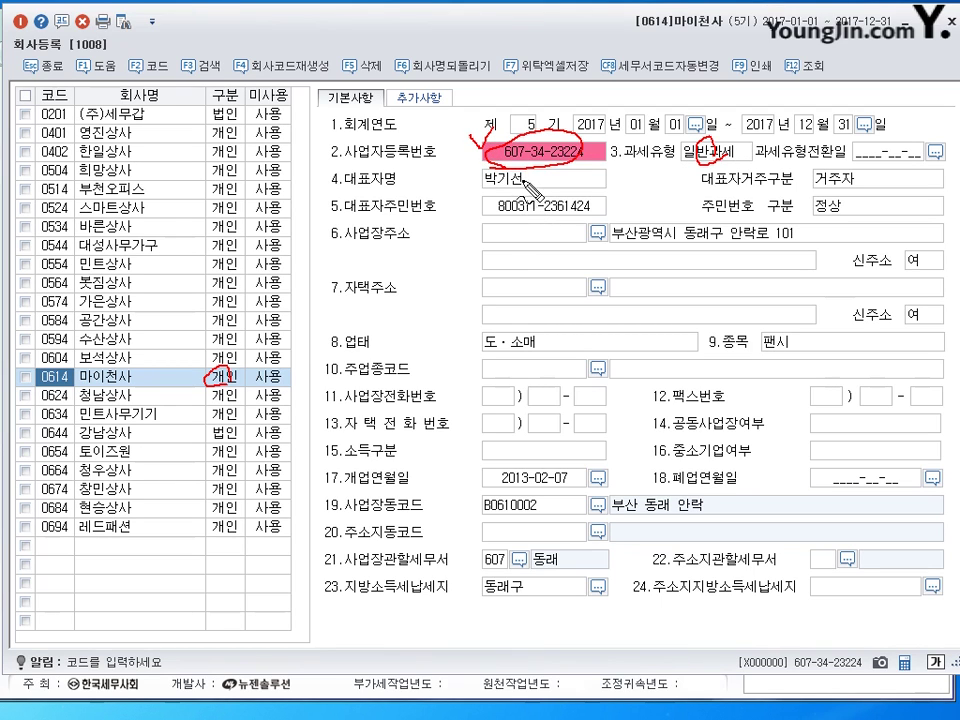
{"action": "left_click_drag", "start_coordinate": [532, 200], "coordinate": [520, 186]}
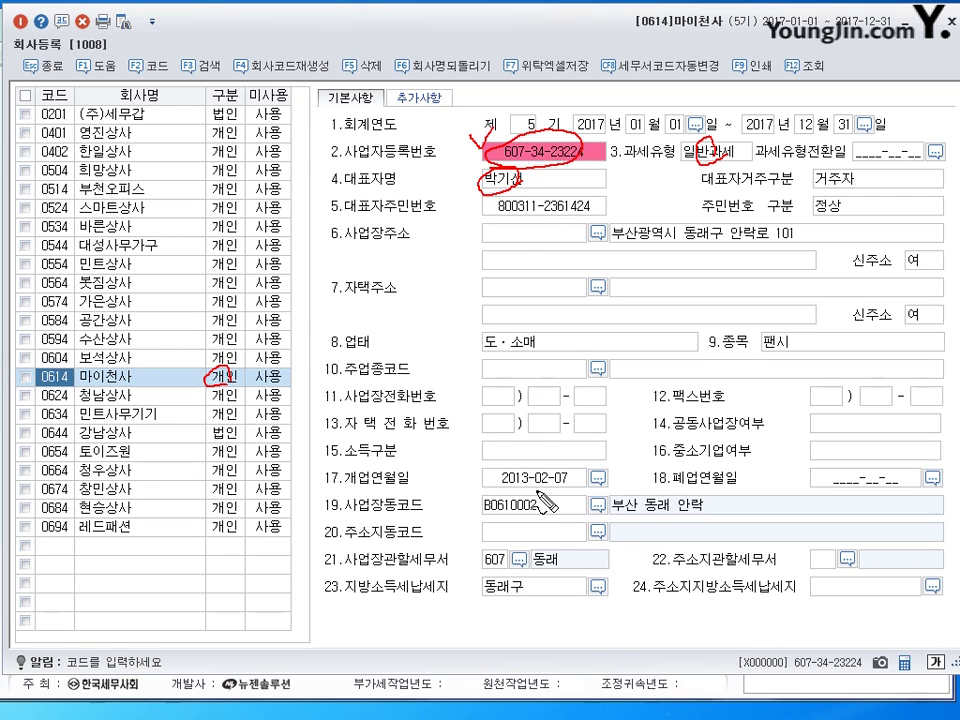
{"action": "left_click_drag", "start_coordinate": [513, 478], "coordinate": [560, 483]}
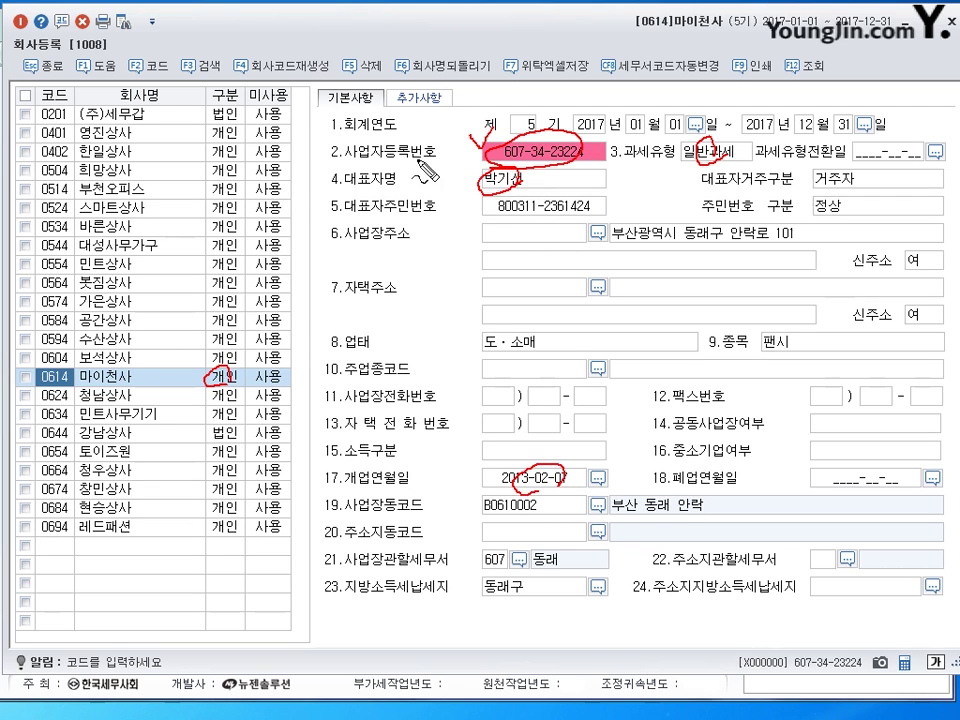
{"action": "left_click_drag", "start_coordinate": [449, 160], "coordinate": [494, 152]}
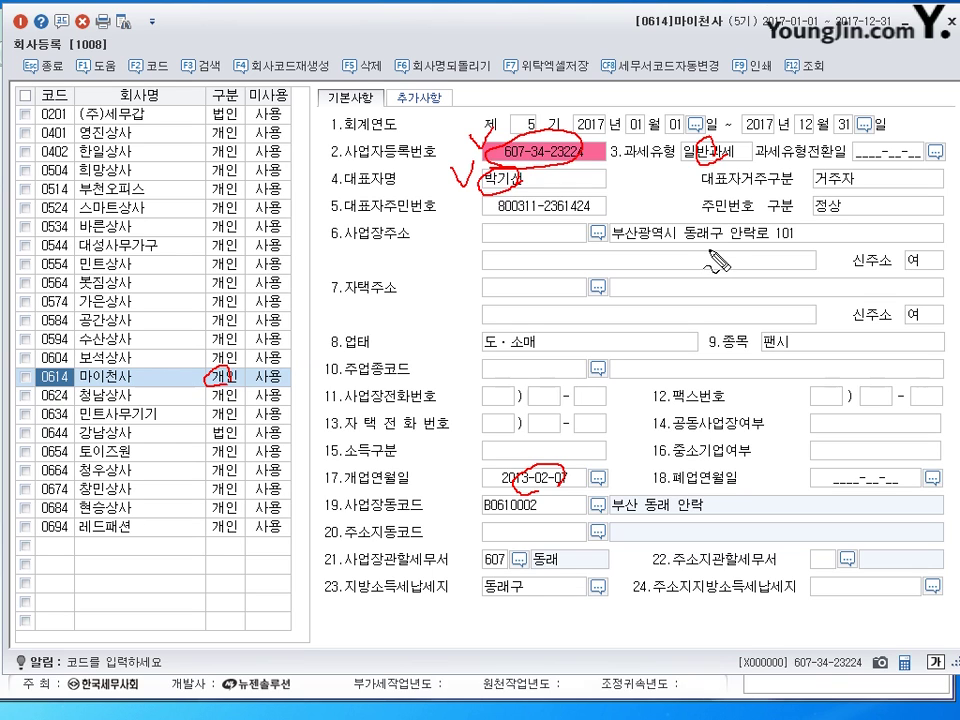
{"action": "left_click_drag", "start_coordinate": [700, 222], "coordinate": [706, 266]}
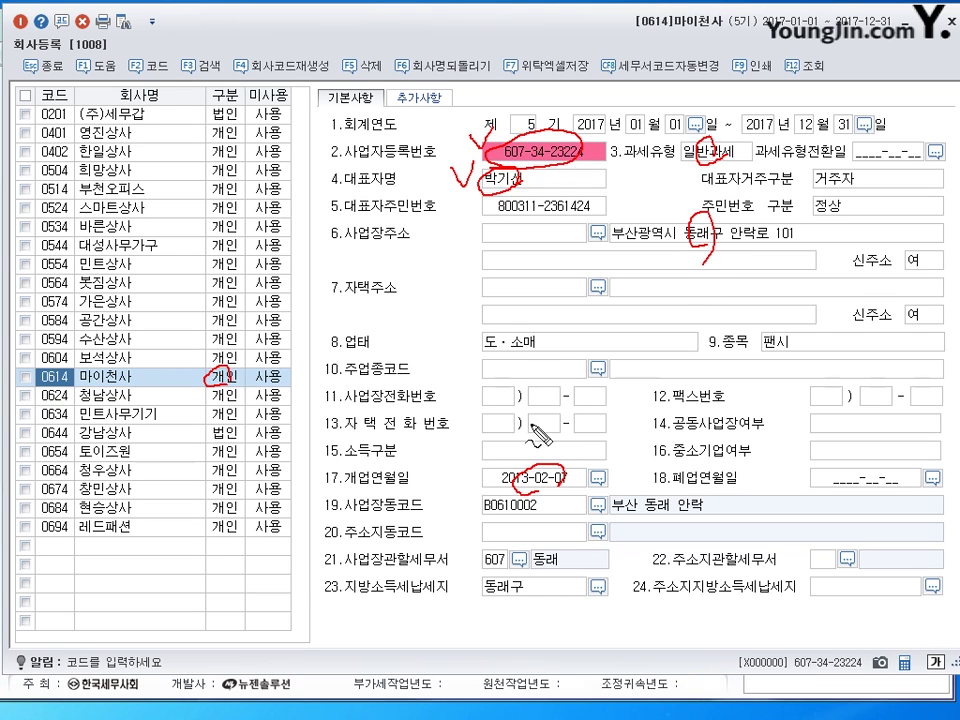
{"action": "left_click_drag", "start_coordinate": [512, 320], "coordinate": [518, 352]}
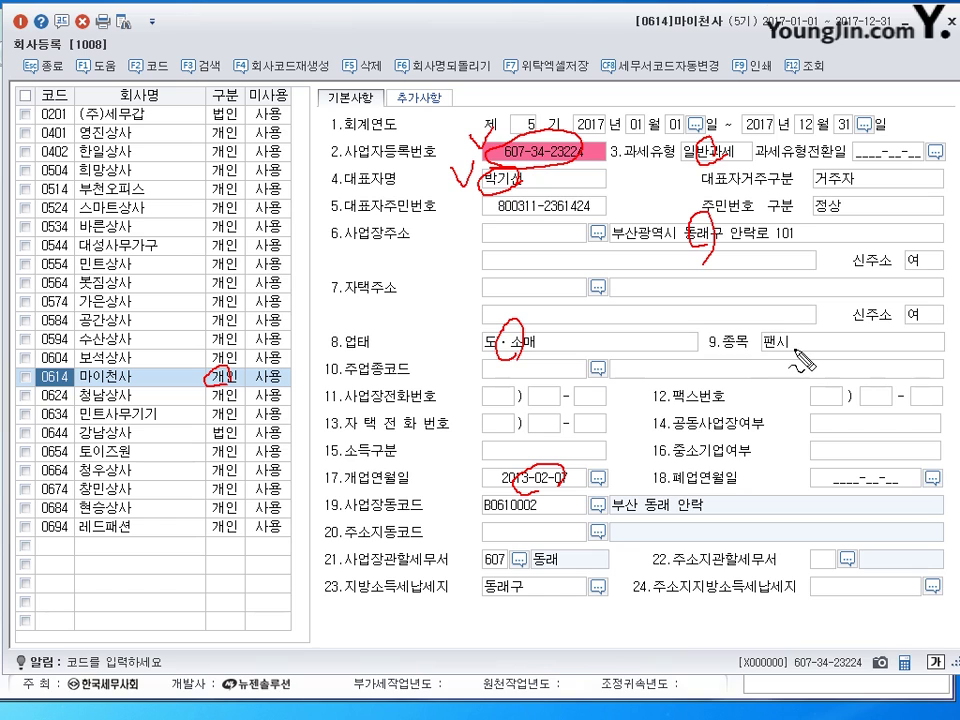
{"action": "mouse_move", "coordinate": [790, 332]}
{"action": "left_mouse_down"}
{"action": "mouse_move", "coordinate": [798, 352]}
{"action": "mouse_move", "coordinate": [765, 336]}
{"action": "mouse_move", "coordinate": [752, 345]}
{"action": "mouse_move", "coordinate": [768, 295]}
{"action": "left_mouse_up"}
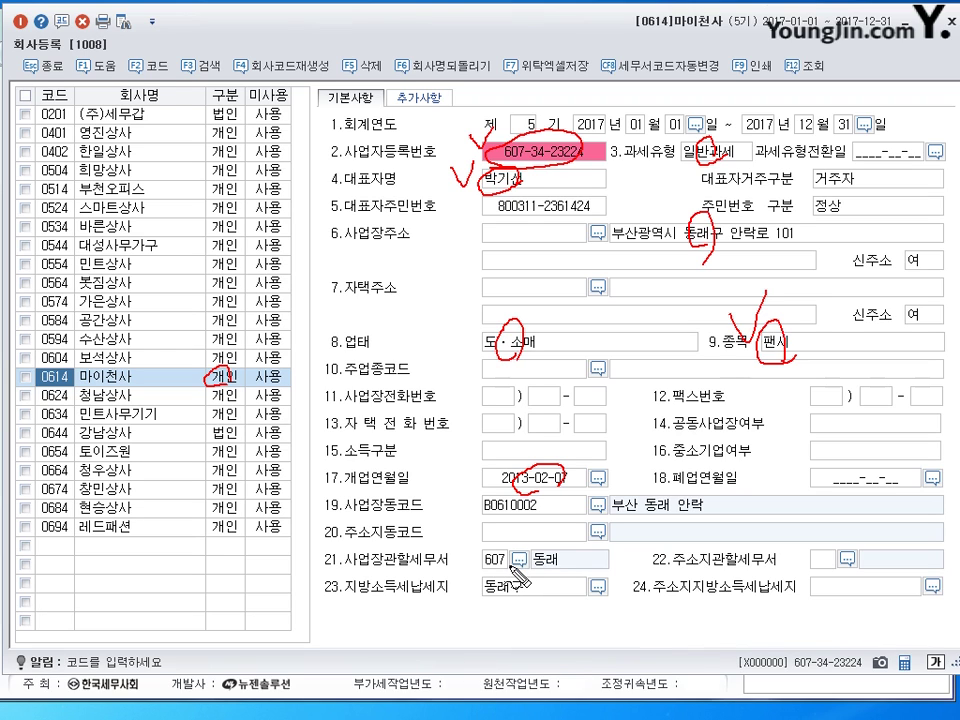
{"action": "mouse_move", "coordinate": [503, 540]}
{"action": "left_mouse_down"}
{"action": "mouse_move", "coordinate": [483, 560]}
{"action": "mouse_move", "coordinate": [500, 598]}
{"action": "left_mouse_up"}
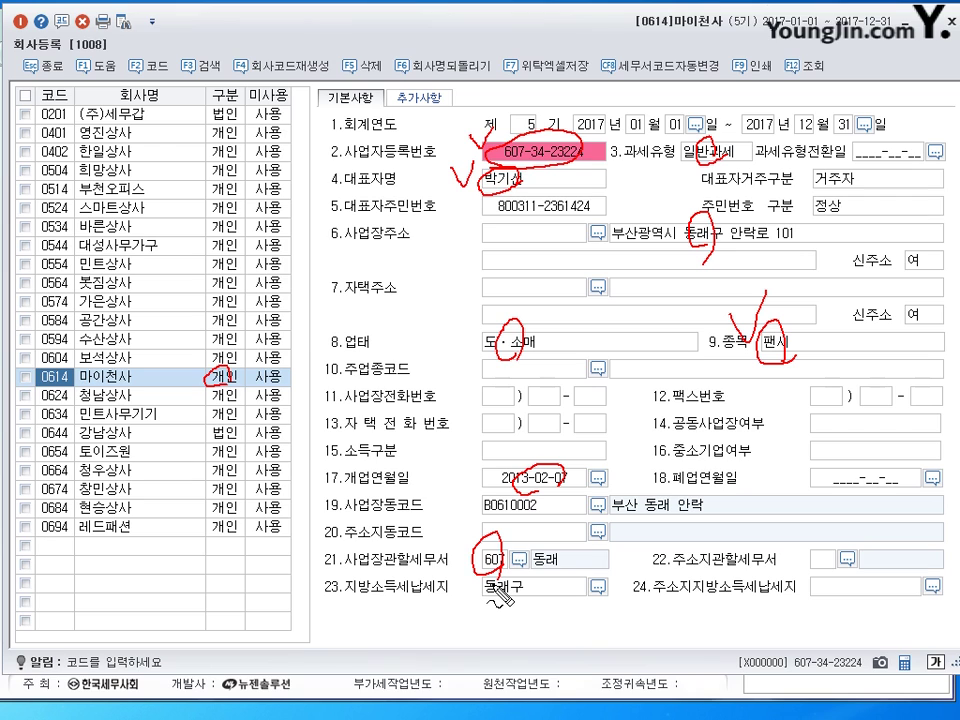
{"action": "key", "text": "Escape"}
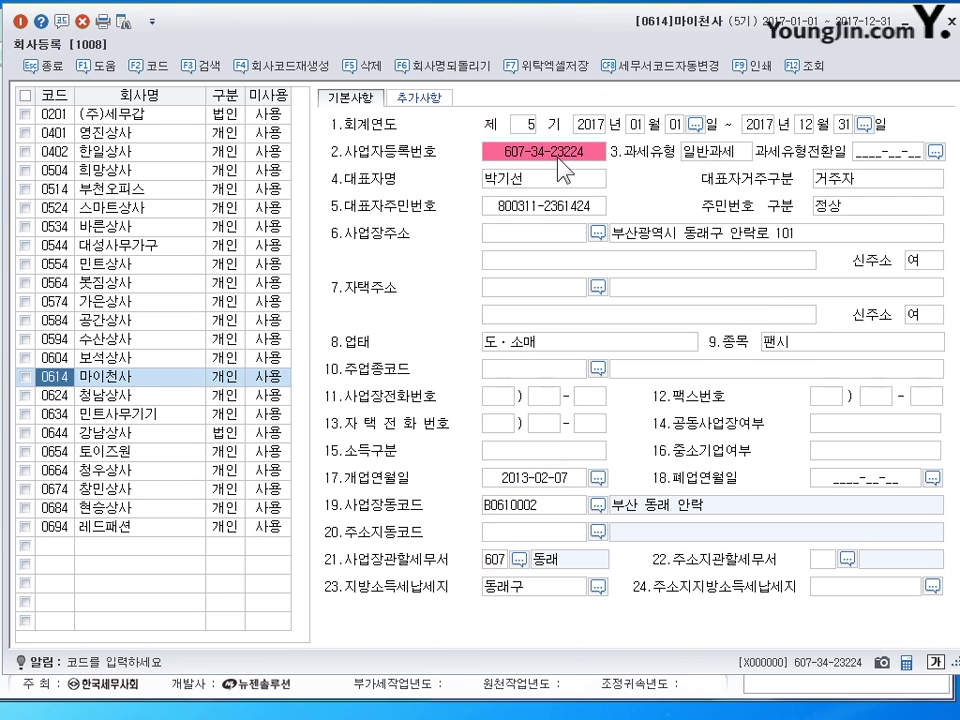
Step: Correct 마이천사's business registration number and representative's name, keeping 일반과세
{"action": "left_click", "coordinate": [538, 165]}
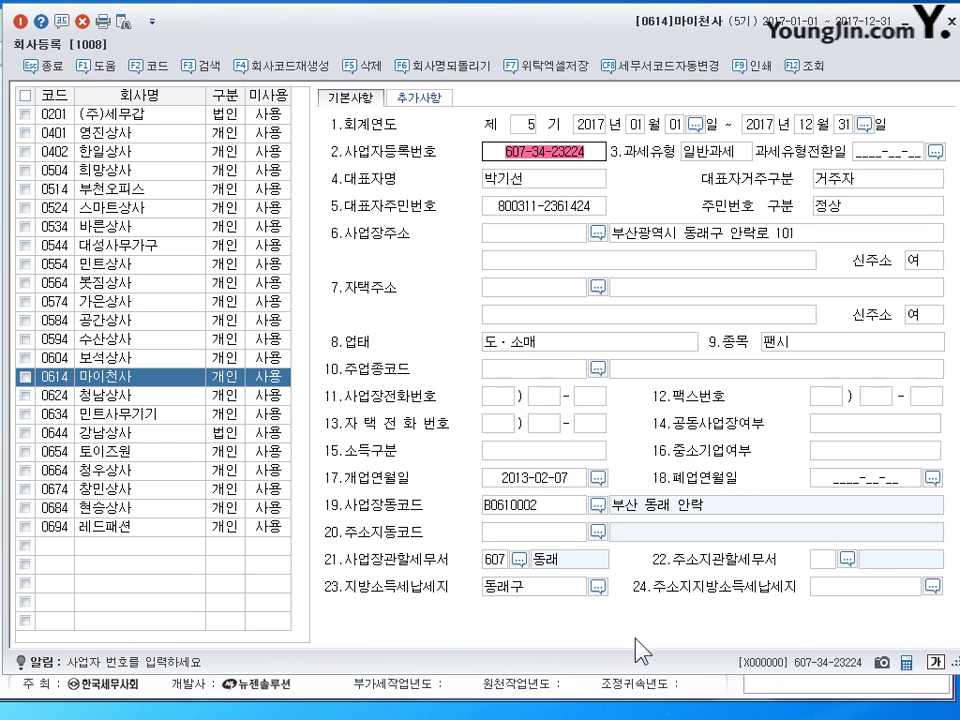
{"action": "key", "text": "Return"}
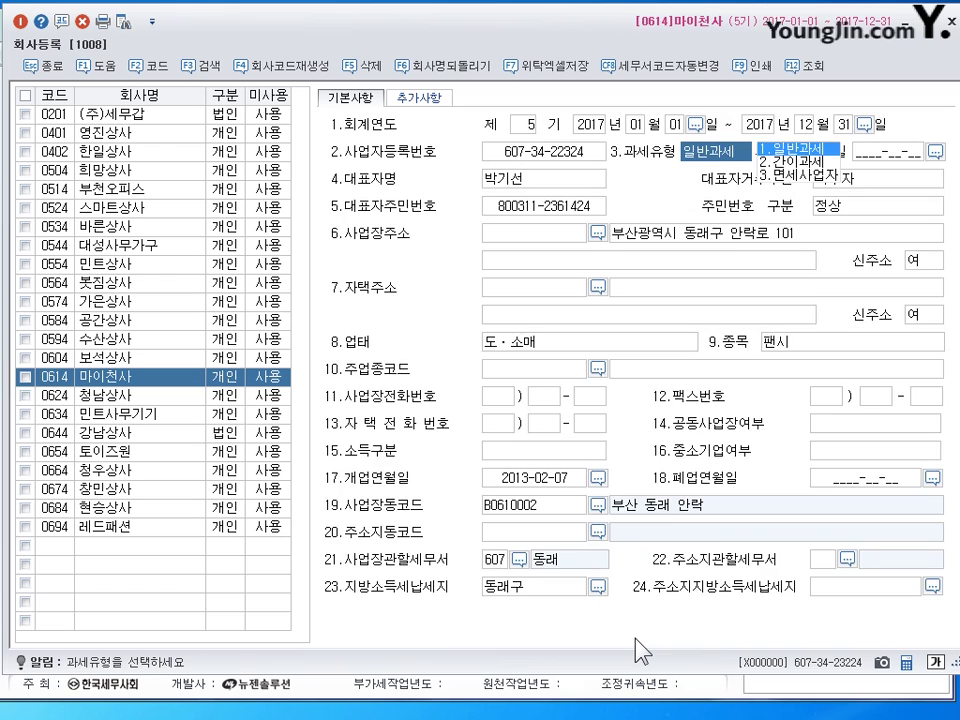
{"action": "left_click", "coordinate": [569, 184]}
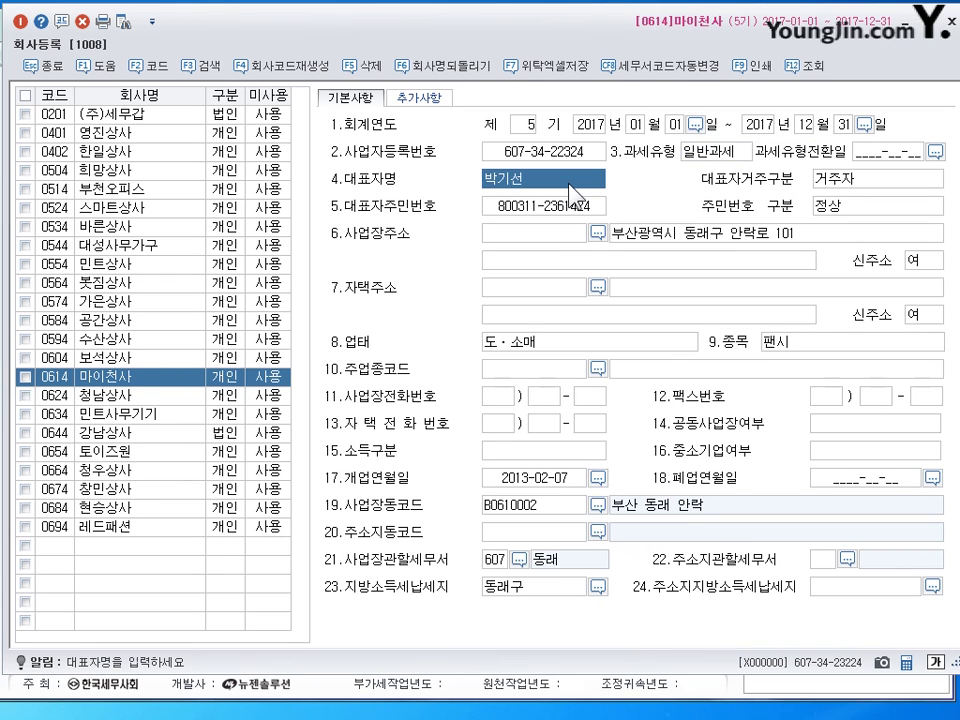
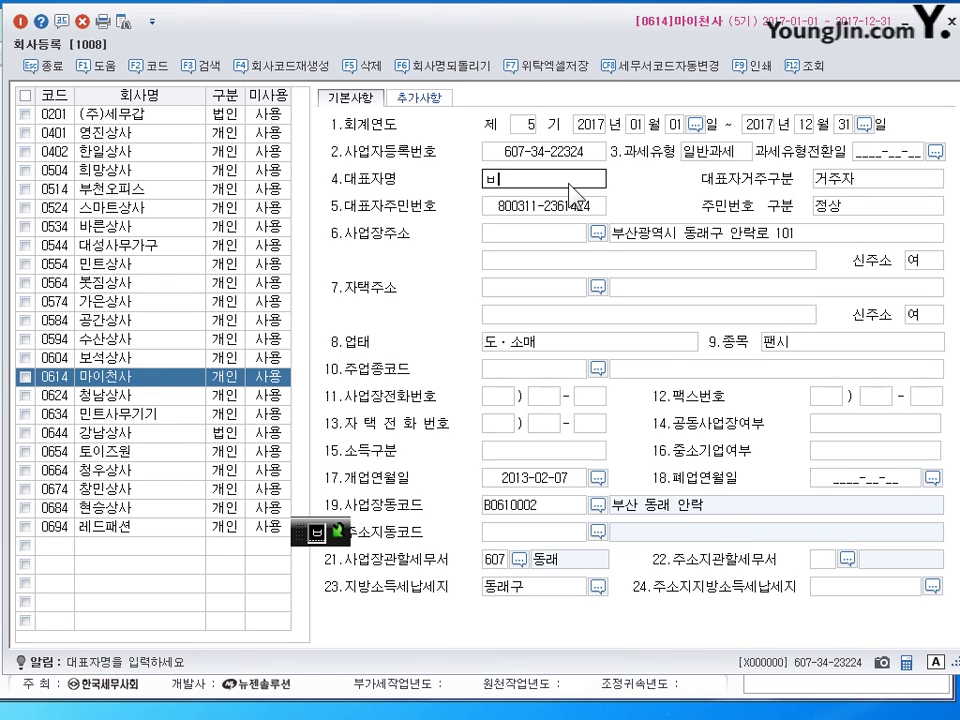
{"action": "key", "text": "Return"}
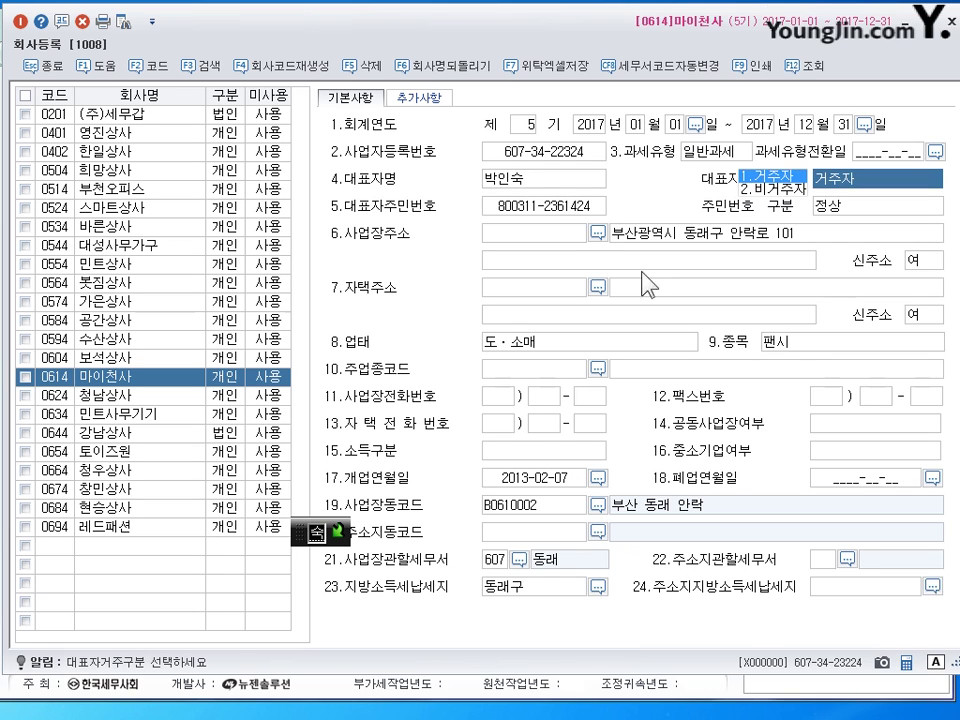
Step: Change 종목 to 장난감완구, check 업태 도・소매, and close 회사등록
{"action": "left_click", "coordinate": [786, 341]}
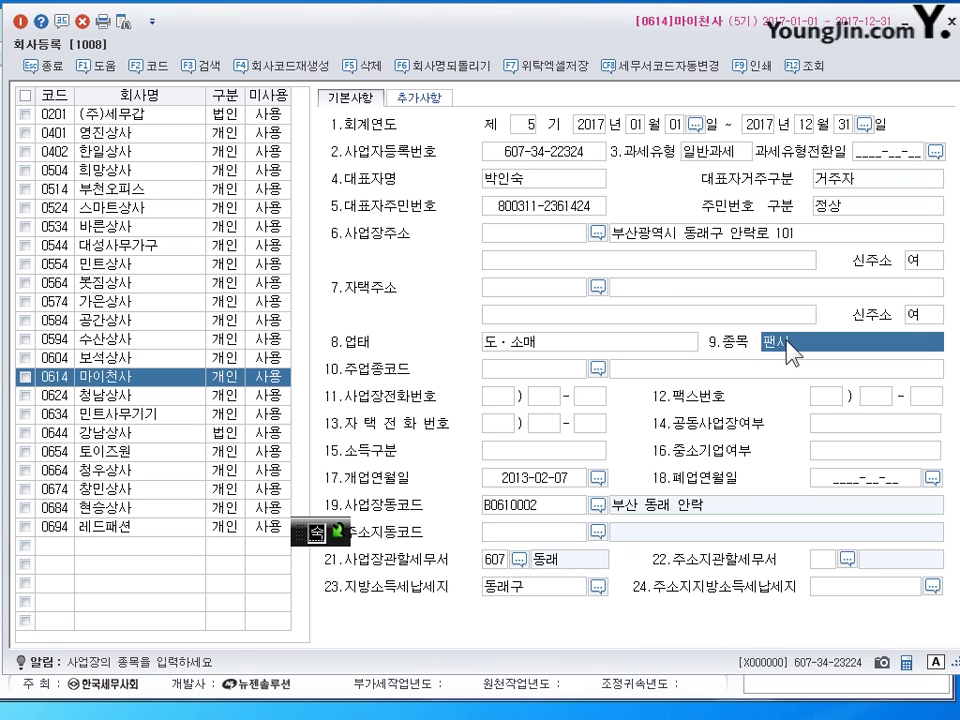
{"action": "type", "text": "장난감"}
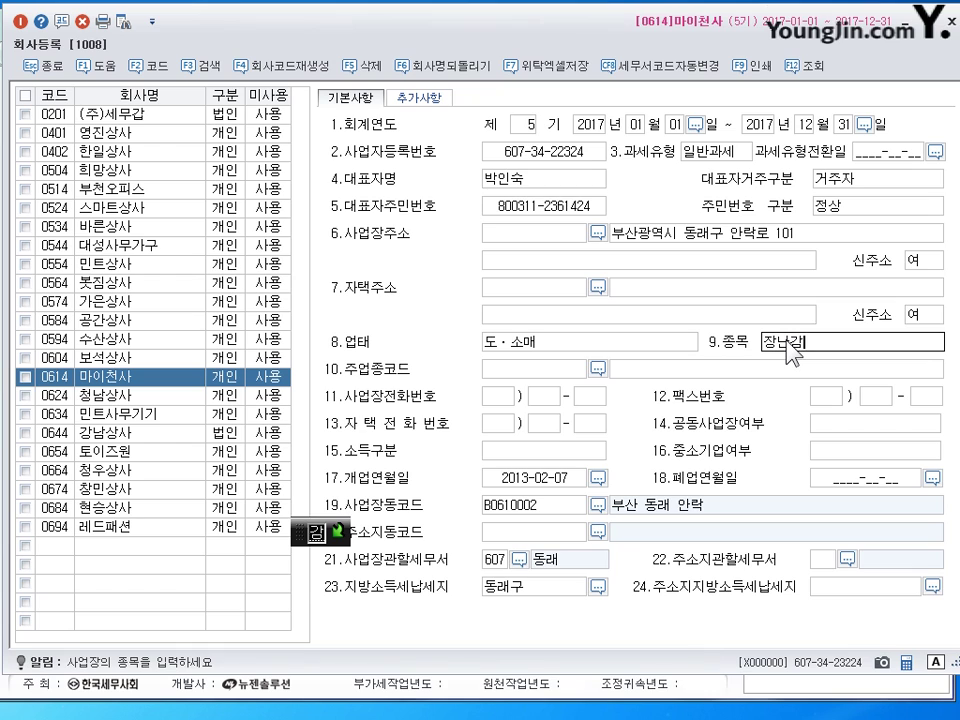
{"action": "type", "text": "완구"}
{"action": "key", "text": "Return"}
{"action": "left_click", "coordinate": [787, 342]}
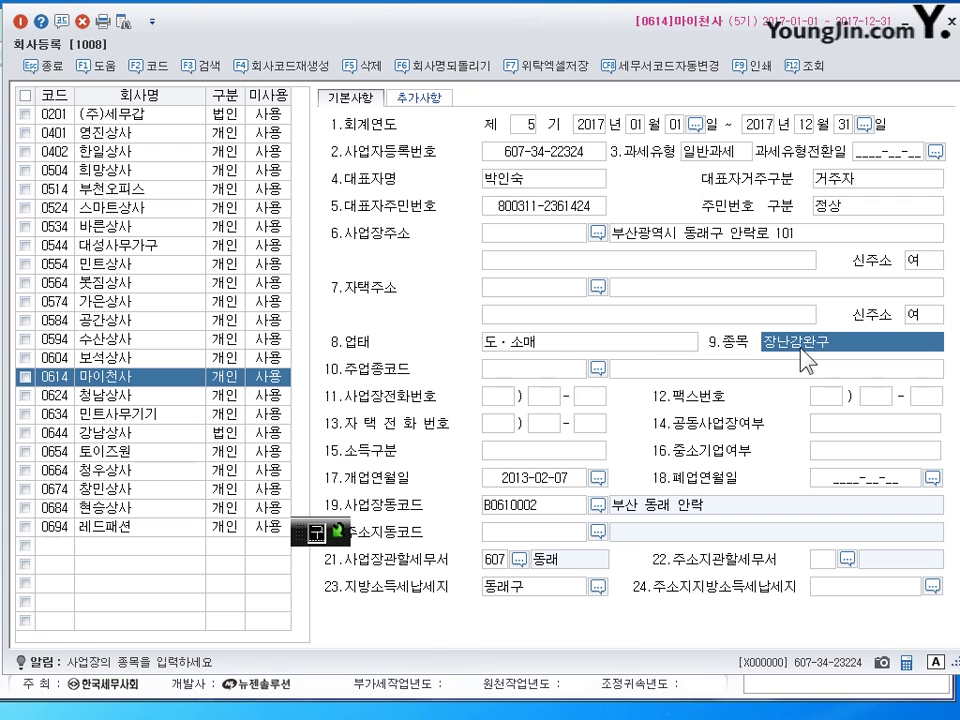
{"action": "left_click", "coordinate": [552, 350]}
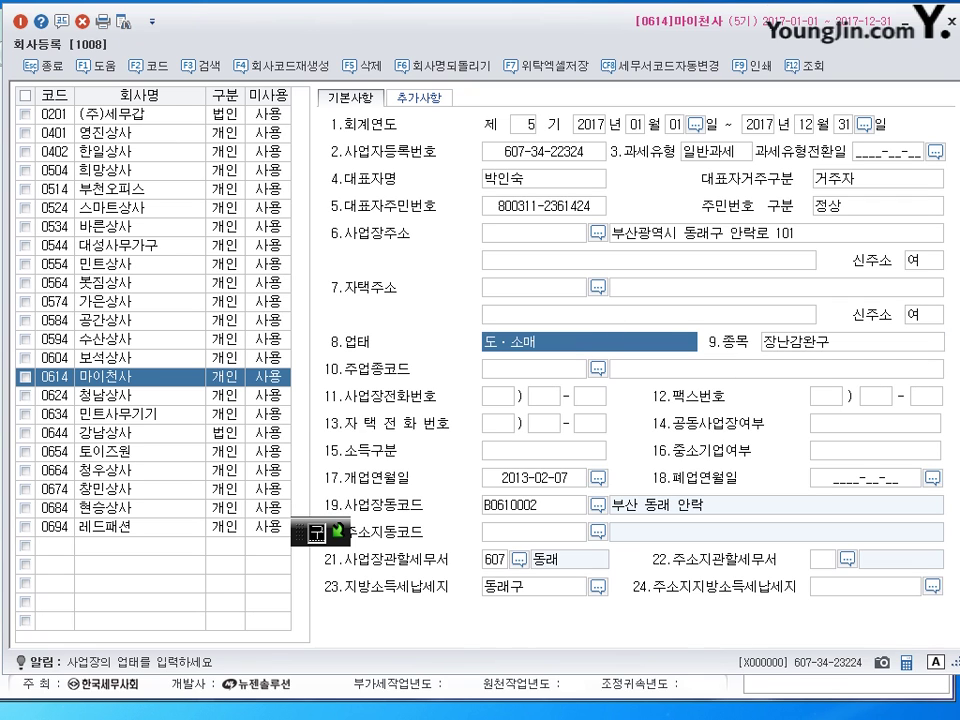
{"action": "key", "text": "Escape"}
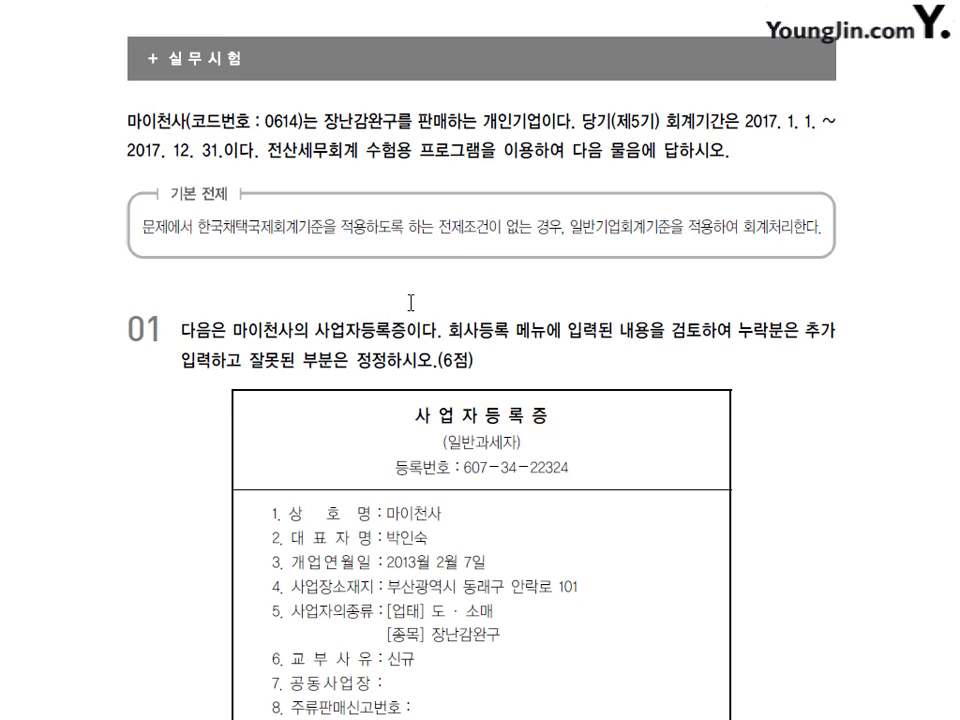
{"action": "scroll", "coordinate": [386, 456], "scroll_direction": "down", "scroll_amount": 10}
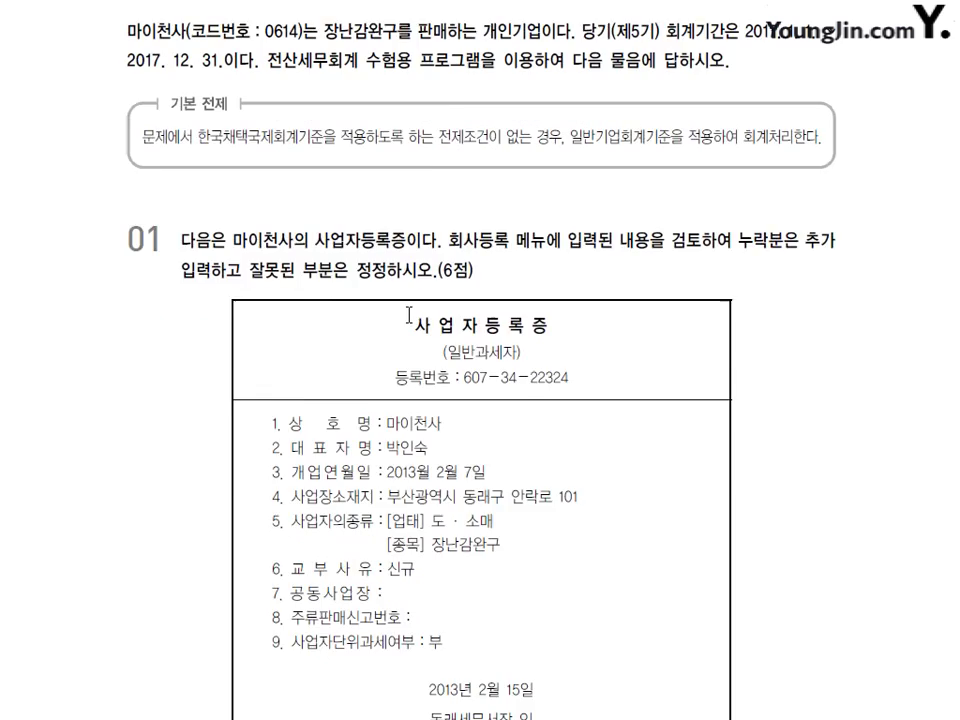
{"action": "scroll", "coordinate": [405, 333], "scroll_direction": "down", "scroll_amount": 5}
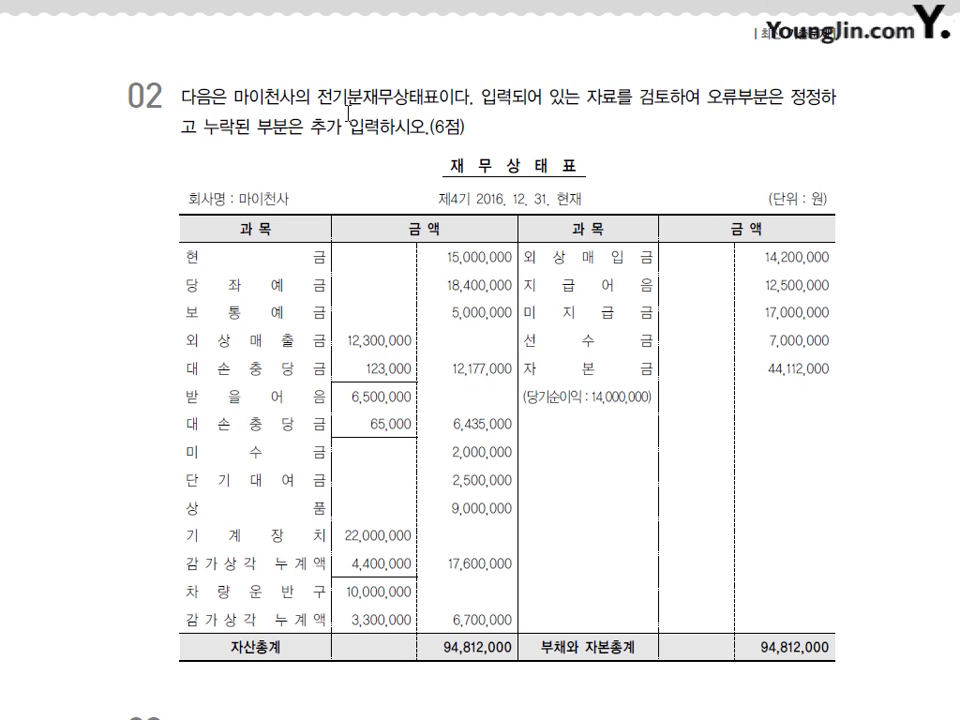
{"action": "scroll", "coordinate": [315, 105], "scroll_direction": "down", "scroll_amount": 1}
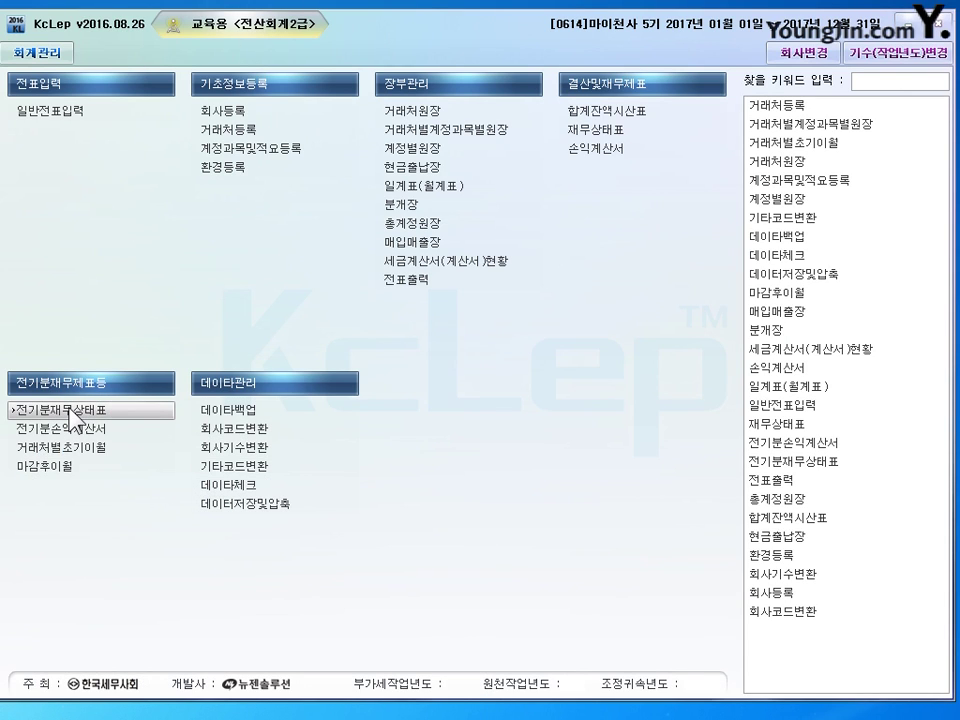
Step: Open 전기분재무상태표 and widen the account name column
{"action": "left_click", "coordinate": [68, 408]}
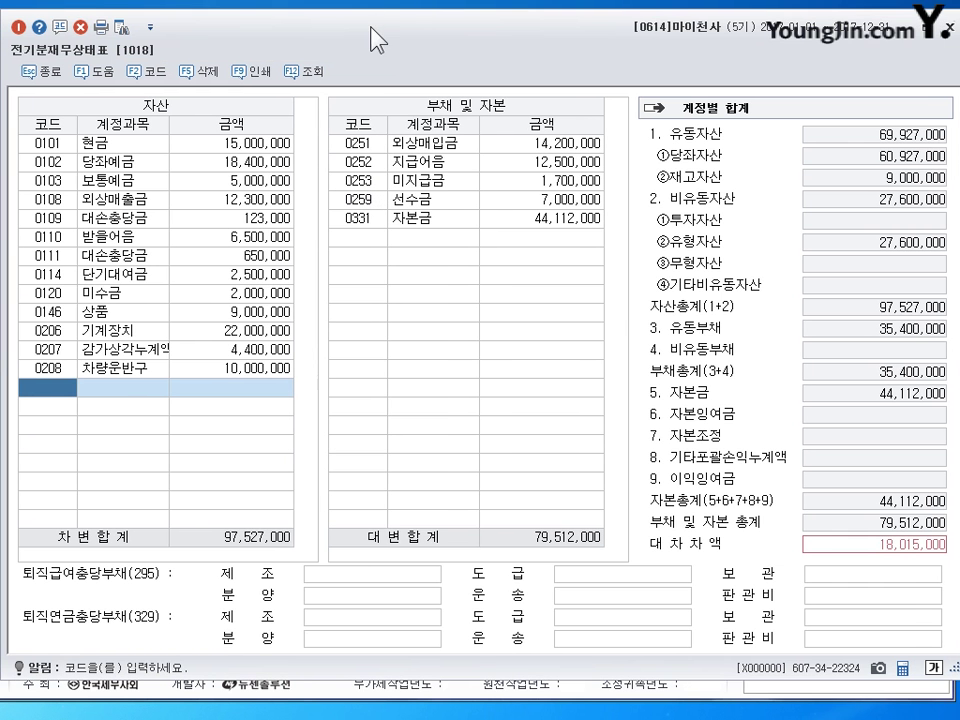
{"action": "left_click_drag", "start_coordinate": [172, 125], "coordinate": [180, 126]}
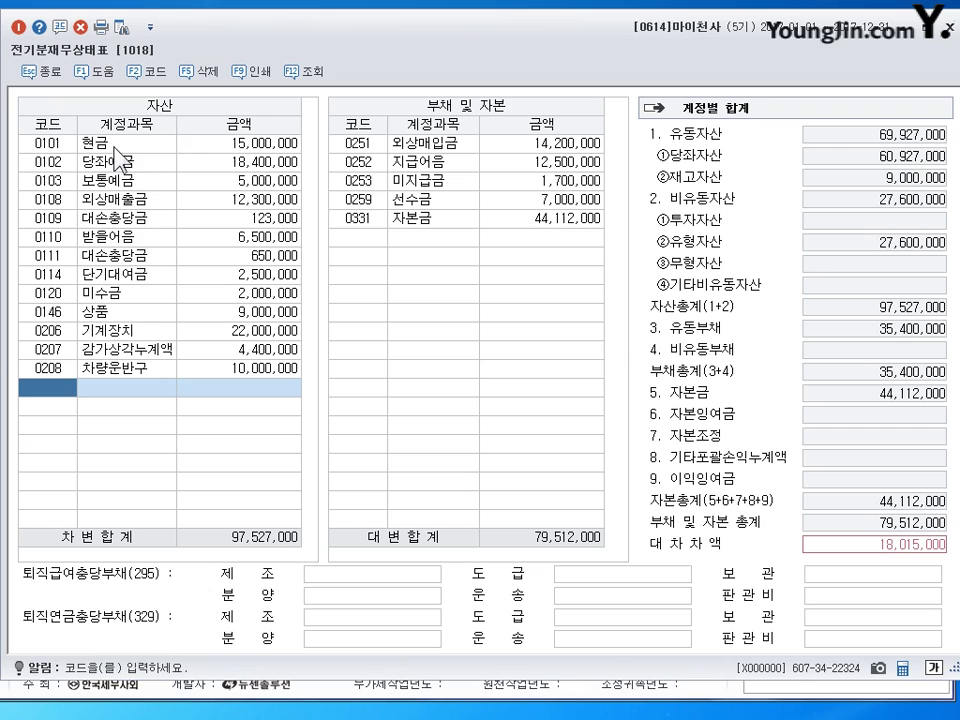
{"action": "left_click", "coordinate": [212, 143]}
{"action": "left_click", "coordinate": [117, 150]}
{"action": "key", "text": "Return"}
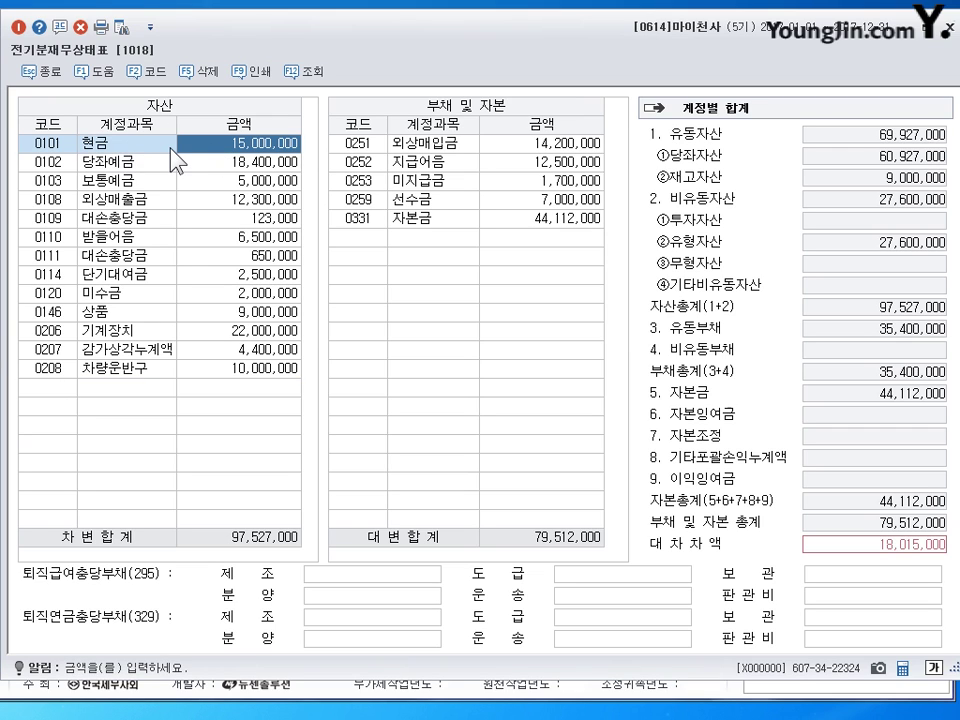
Step: Set the 0111 대손충당금 amount to 65,000
{"action": "key", "text": "Return"}
{"action": "key", "text": "Down"}
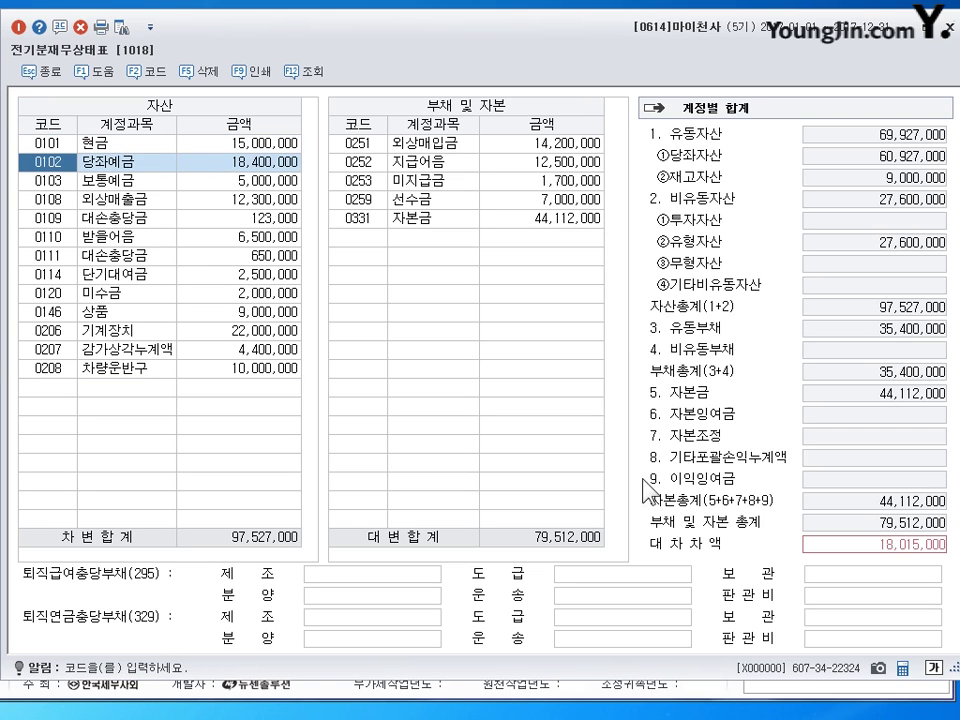
{"action": "key", "text": "Down"}
{"action": "key", "text": "Return"}
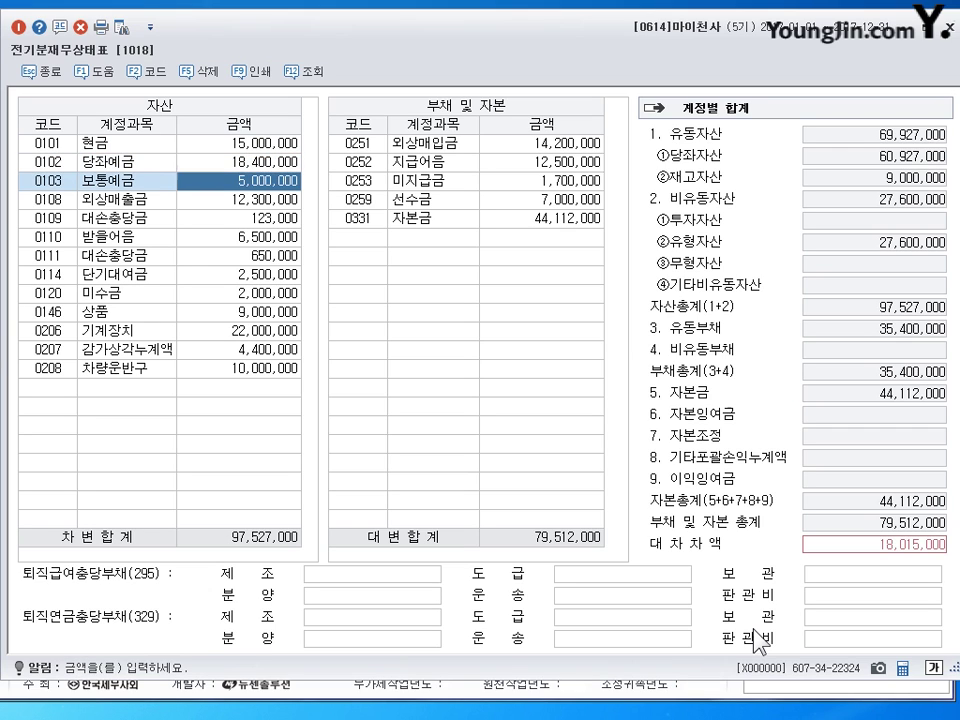
{"action": "key", "text": "Down"}
{"action": "key", "text": "Down"}
{"action": "key", "text": "Return"}
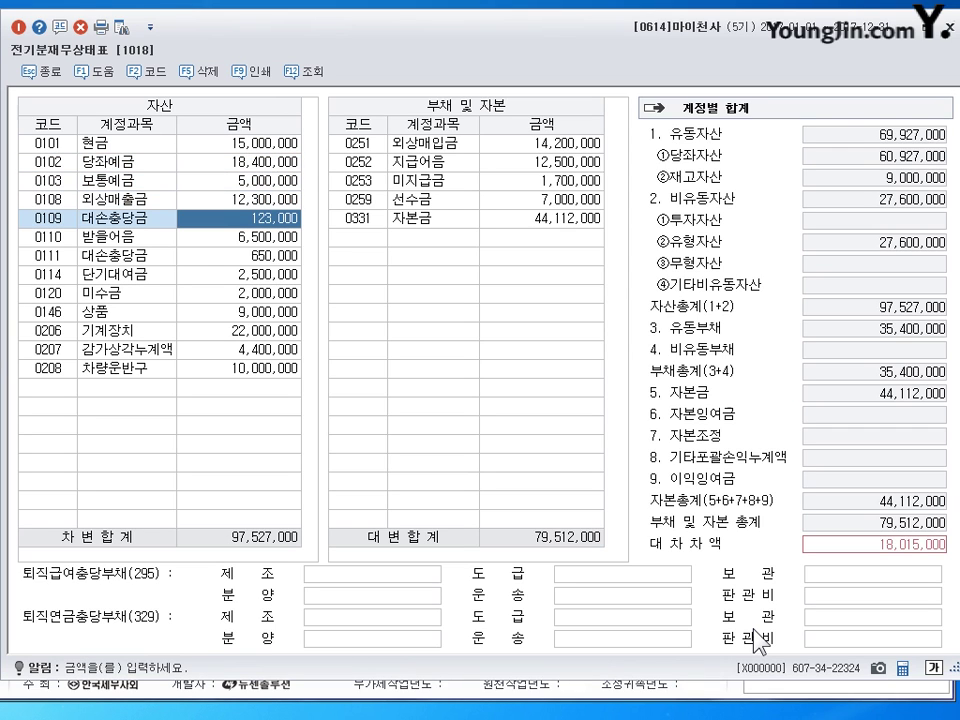
{"action": "key", "text": "Down"}
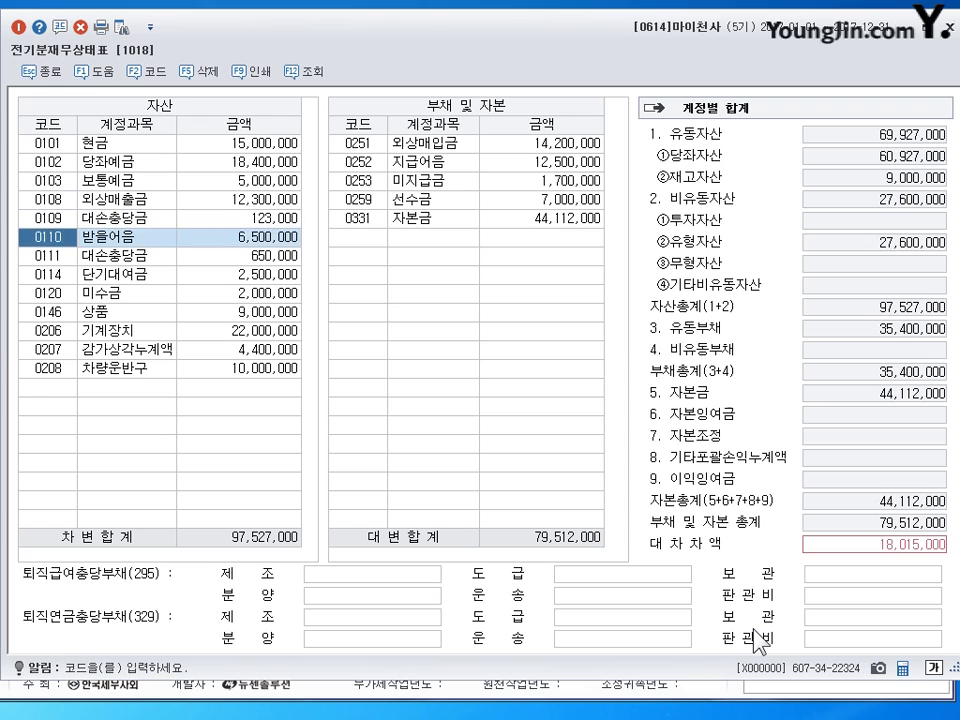
{"action": "key", "text": "Down"}
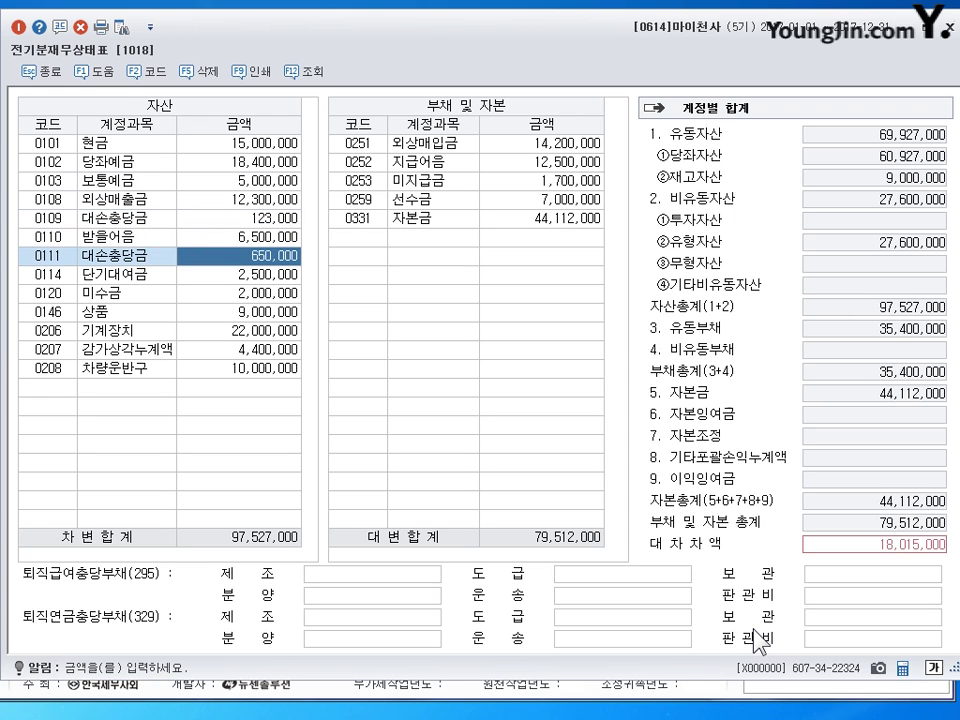
{"action": "type", "text": "65"}
{"action": "key", "text": "Return"}
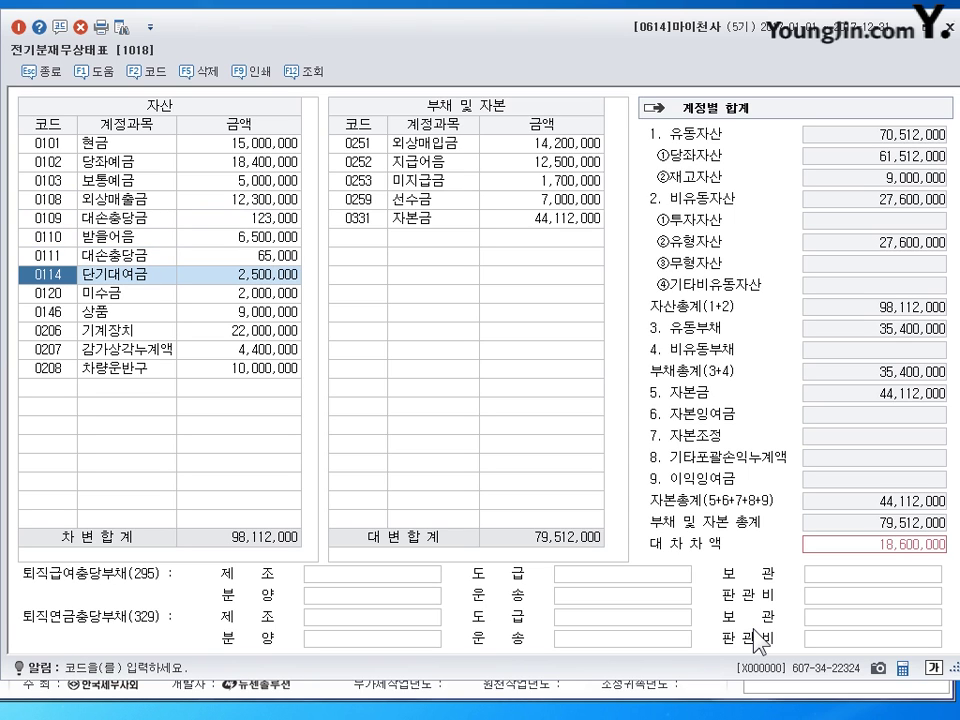
Step: Add a new row for 0209 감가상각누계액 with 3,300,000
{"action": "key", "text": "Down"}
{"action": "key", "text": "Return"}
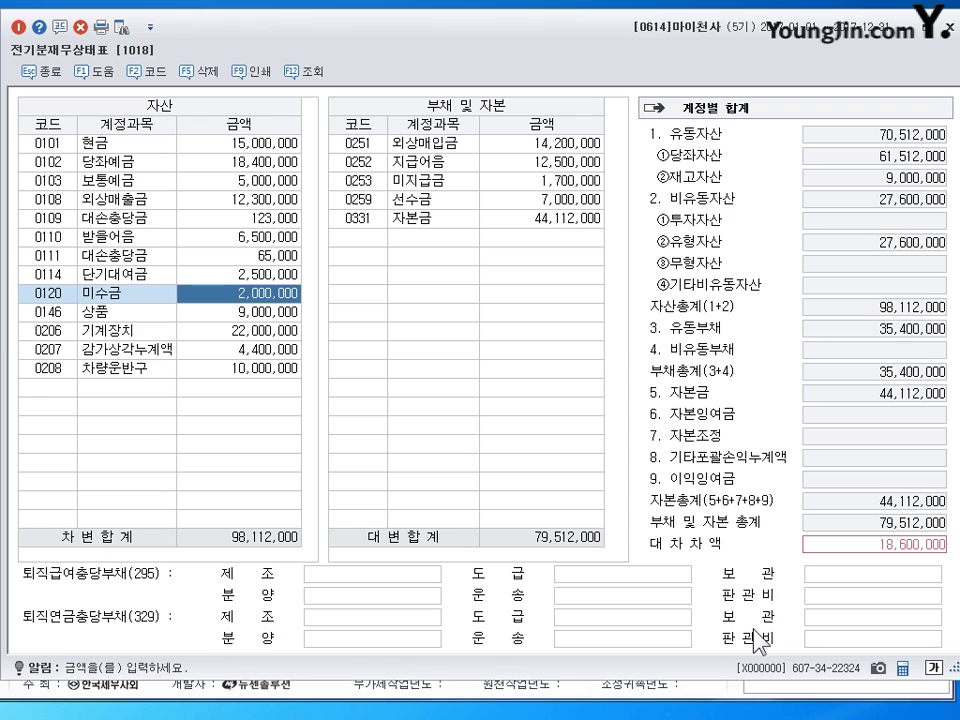
{"action": "key", "text": "Return"}
{"action": "key", "text": "Down"}
{"action": "key", "text": "Down"}
{"action": "key", "text": "Down"}
{"action": "key", "text": "Down"}
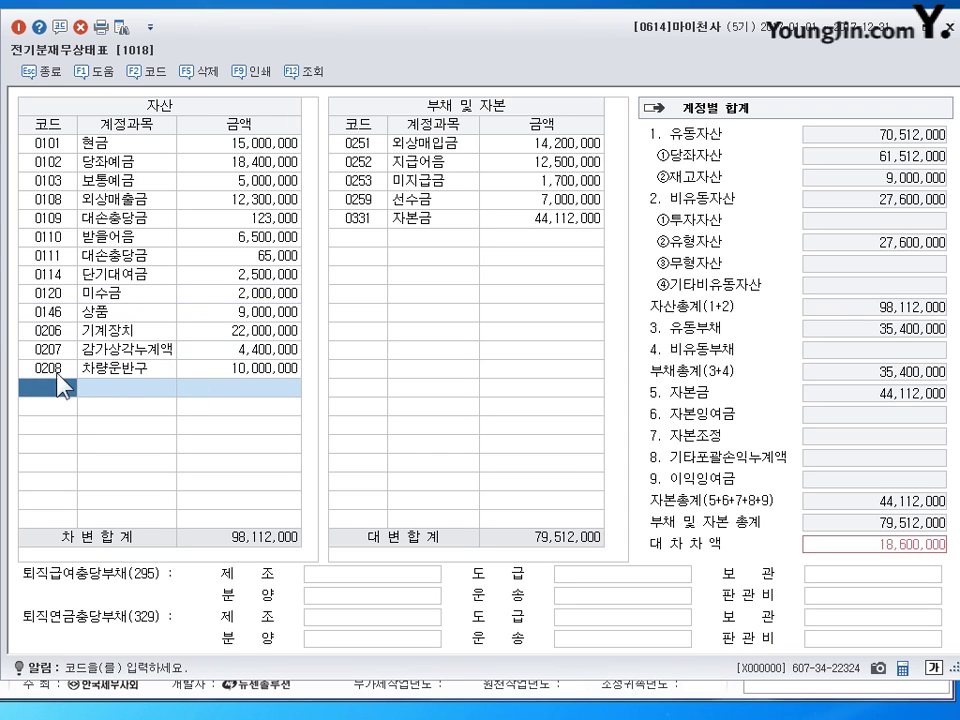
{"action": "type", "text": "감ㄱ"}
{"action": "key", "text": "Return"}
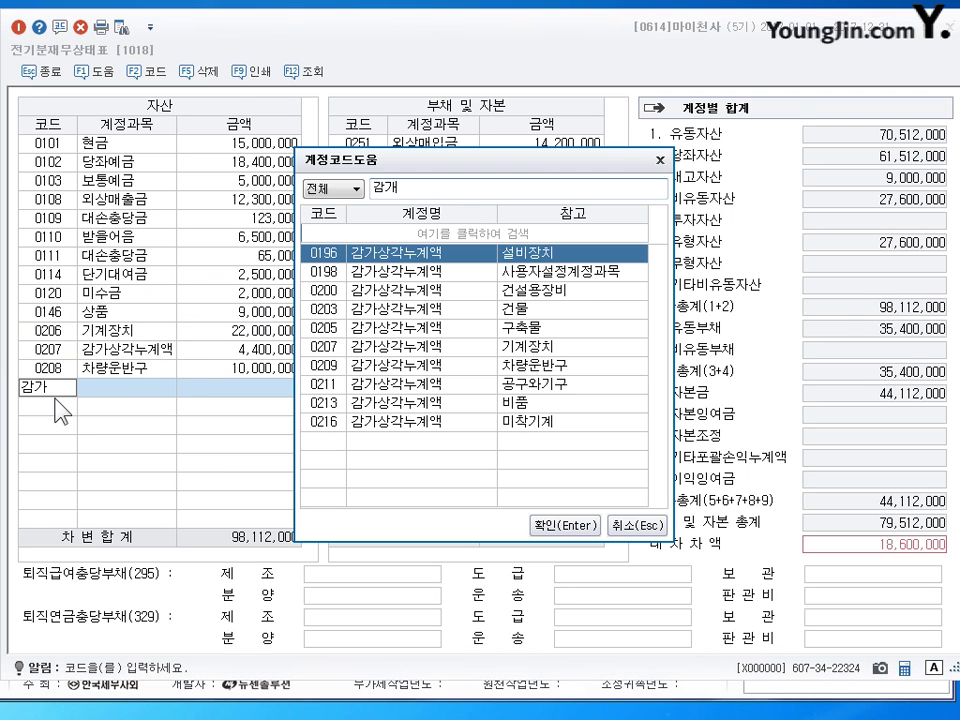
{"action": "left_click", "coordinate": [551, 363]}
{"action": "left_click", "coordinate": [558, 527]}
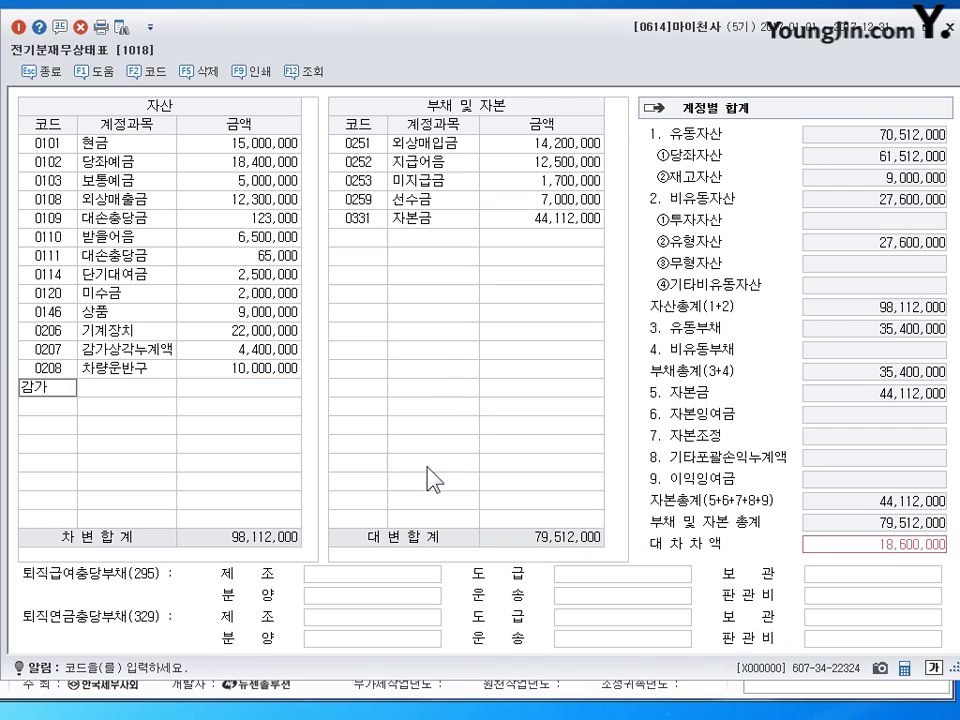
{"action": "type", "text": "3300000"}
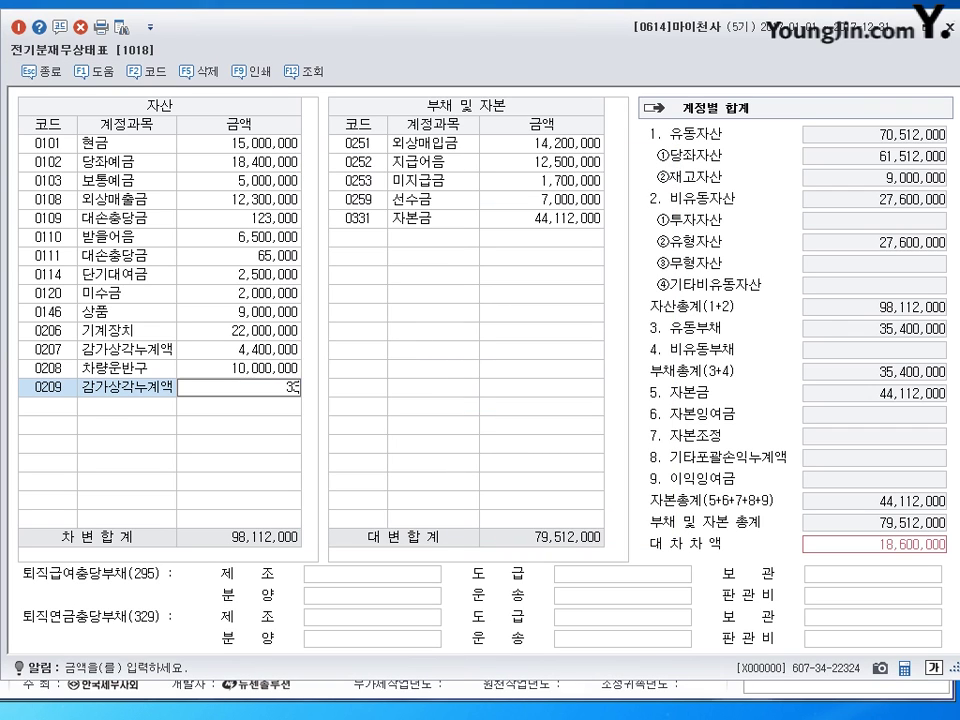
{"action": "key", "text": "Return"}
Step: Change 0253 미지급금 to 17,000,000 and check the 자본금 amount
{"action": "left_click", "coordinate": [550, 143]}
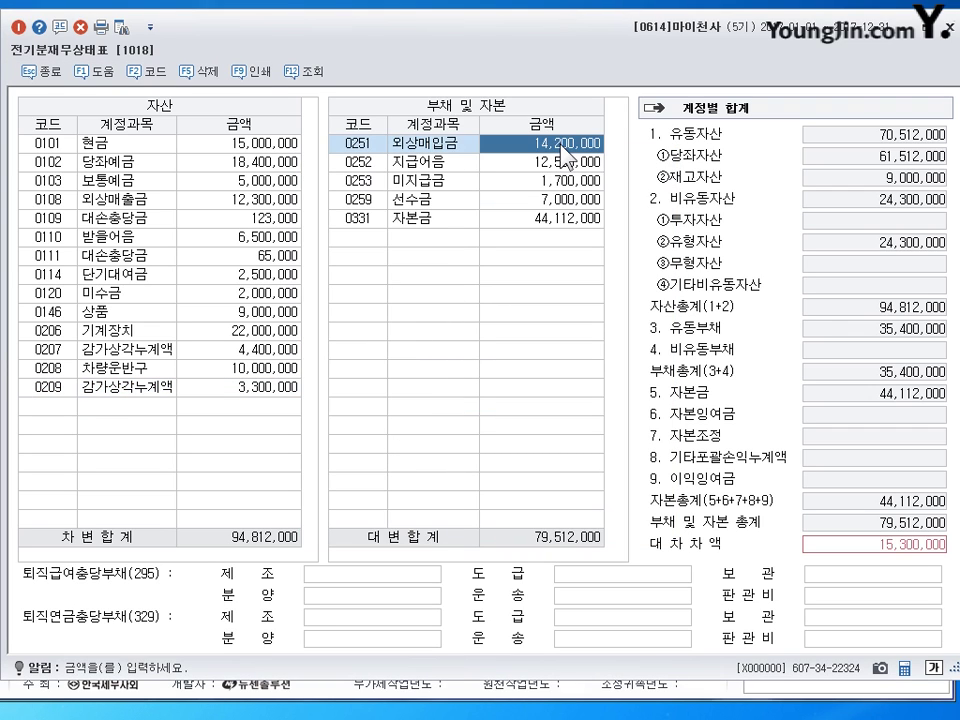
{"action": "key", "text": "Down"}
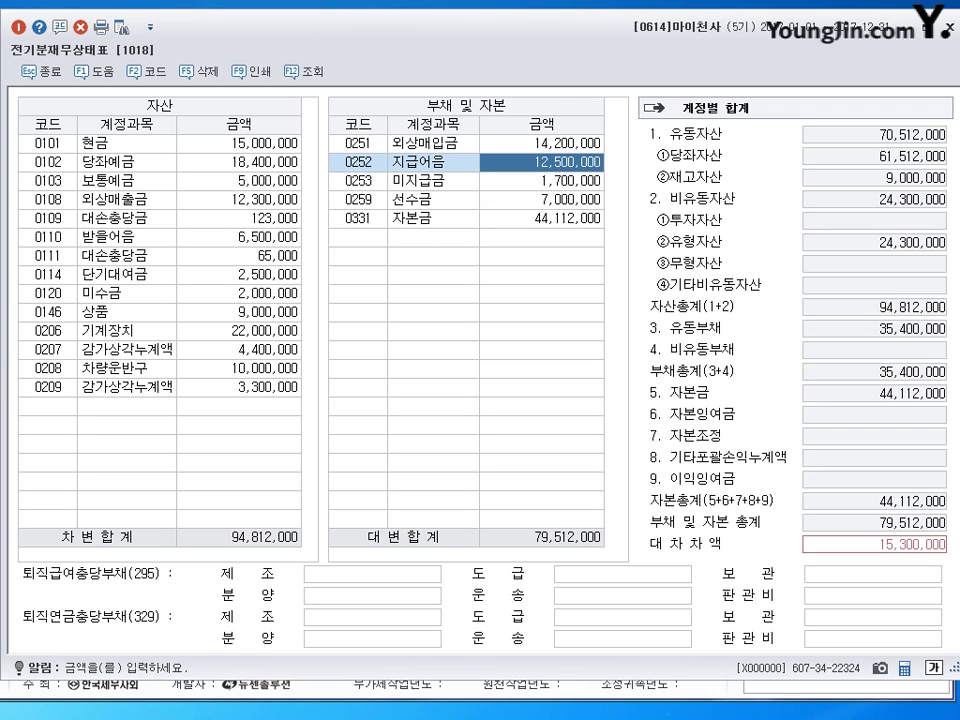
{"action": "key", "text": "Down"}
{"action": "type", "text": "17000000"}
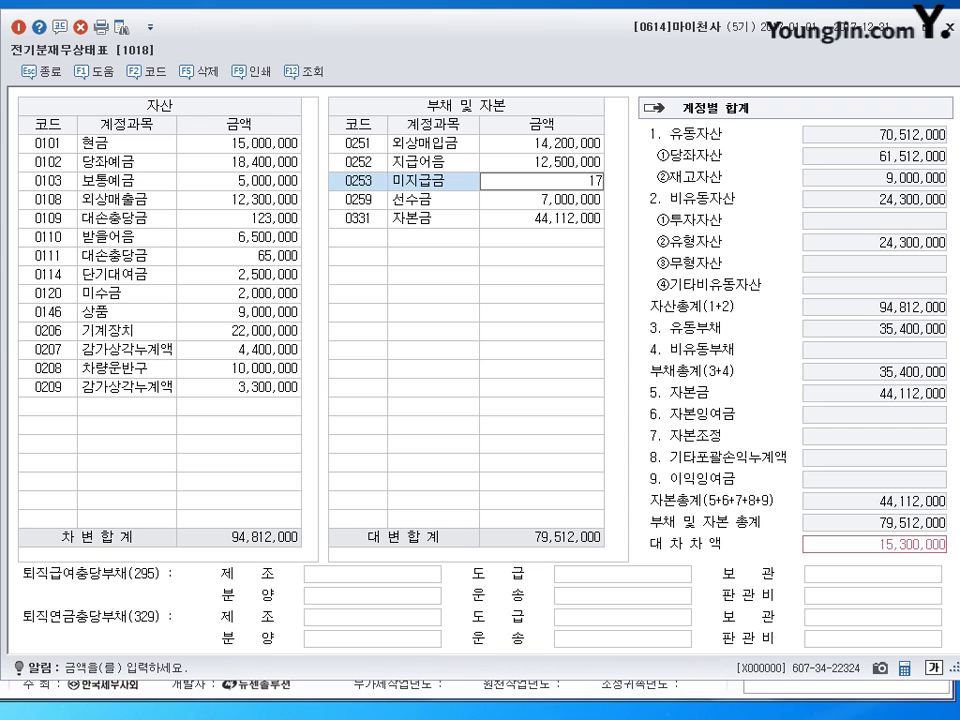
{"action": "key", "text": "Return"}
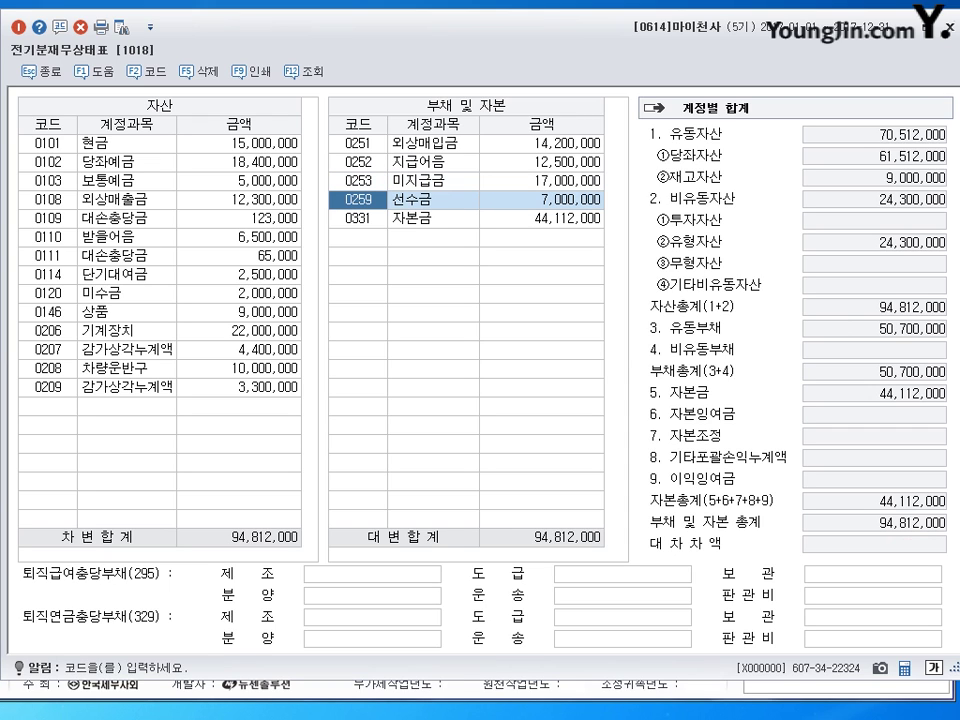
{"action": "key", "text": "Return"}
{"action": "left_click", "coordinate": [560, 218]}
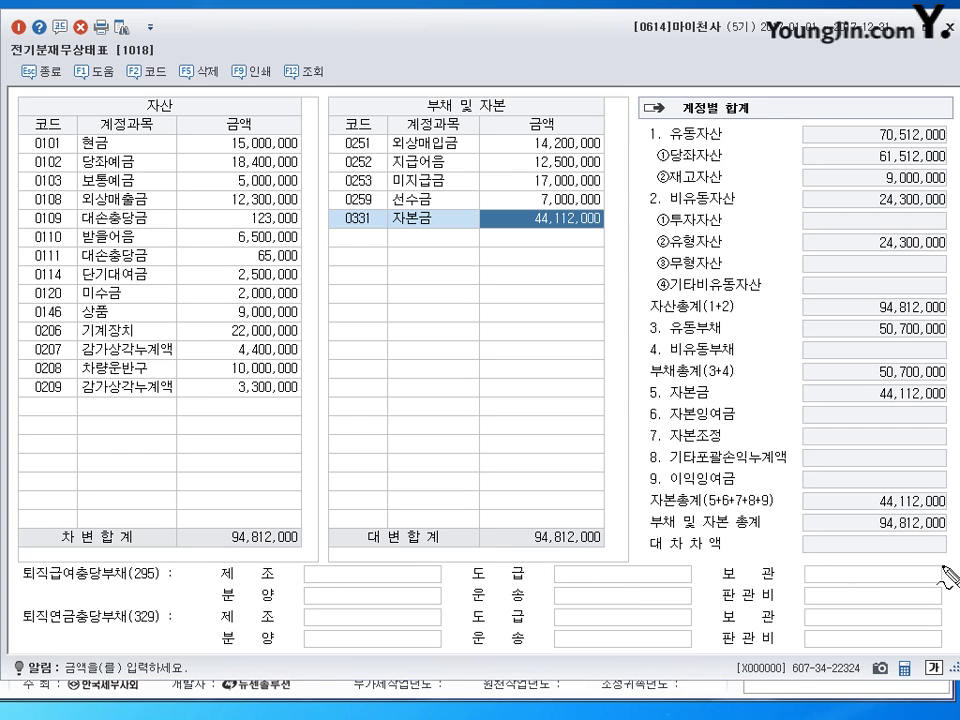
Step: Close the prior-year balance sheet and scroll through the exam booklet
{"action": "left_click", "coordinate": [950, 27]}
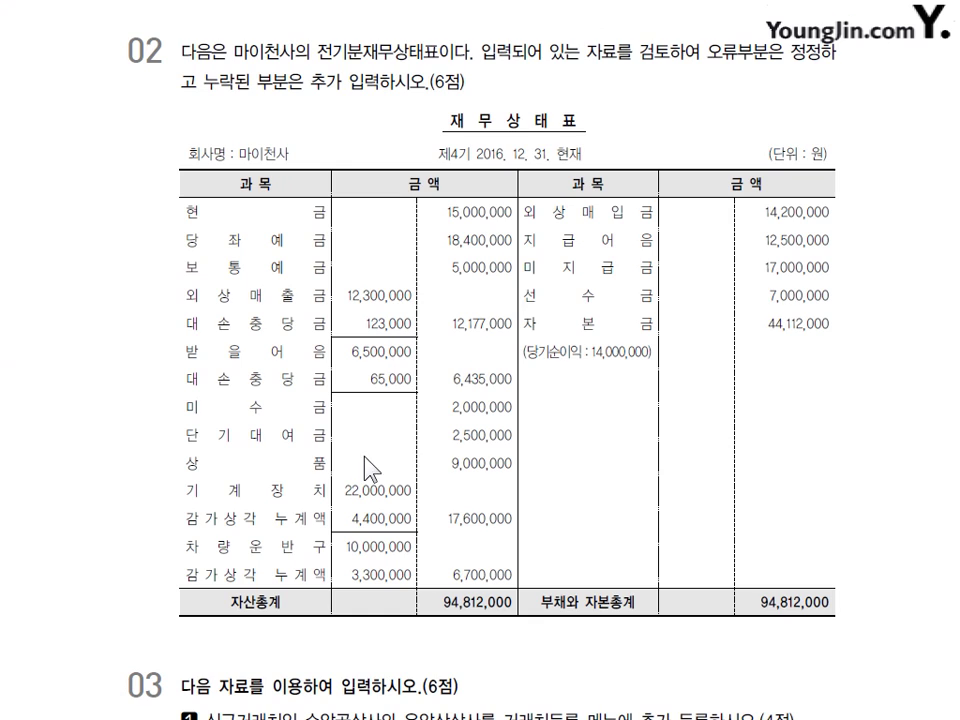
{"action": "scroll", "coordinate": [369, 467], "scroll_direction": "down", "scroll_amount": 5}
{"action": "scroll", "coordinate": [318, 405], "scroll_direction": "down", "scroll_amount": 5}
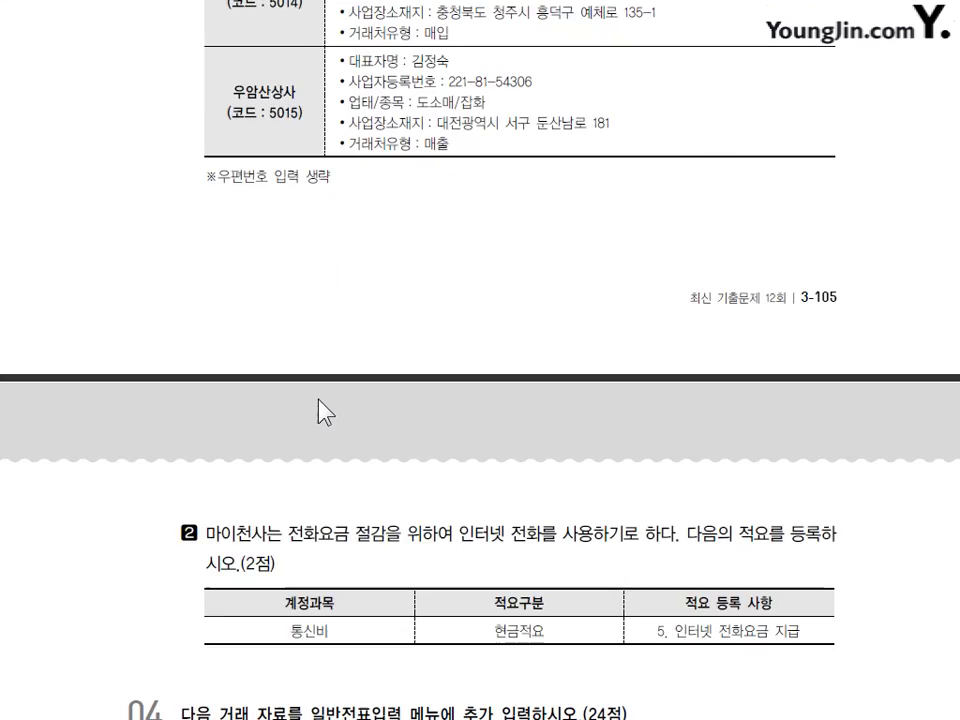
{"action": "scroll", "coordinate": [320, 399], "scroll_direction": "up", "scroll_amount": 8}
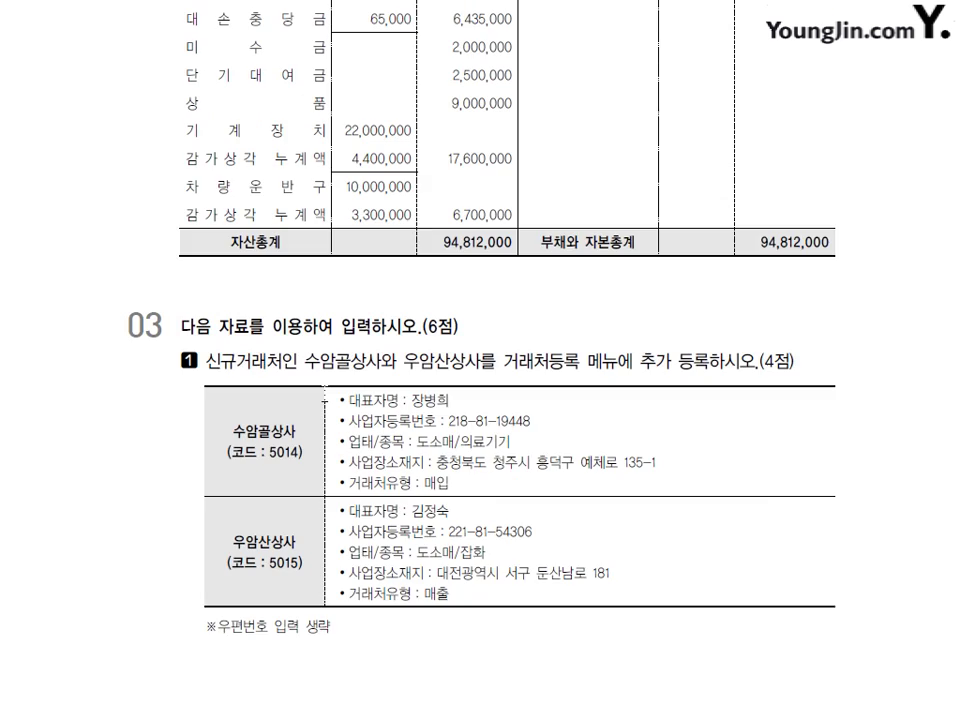
{"action": "scroll", "coordinate": [444, 452], "scroll_direction": "down", "scroll_amount": 2}
Step: Mark the 거래처등록 task, partners 수암골상사 and 우암산상사, then clear the marks
{"action": "mouse_move", "coordinate": [555, 375]}
{"action": "left_mouse_down"}
{"action": "mouse_move", "coordinate": [500, 360]}
{"action": "mouse_move", "coordinate": [617, 383]}
{"action": "left_mouse_up"}
{"action": "left_click_drag", "start_coordinate": [185, 429], "coordinate": [207, 424]}
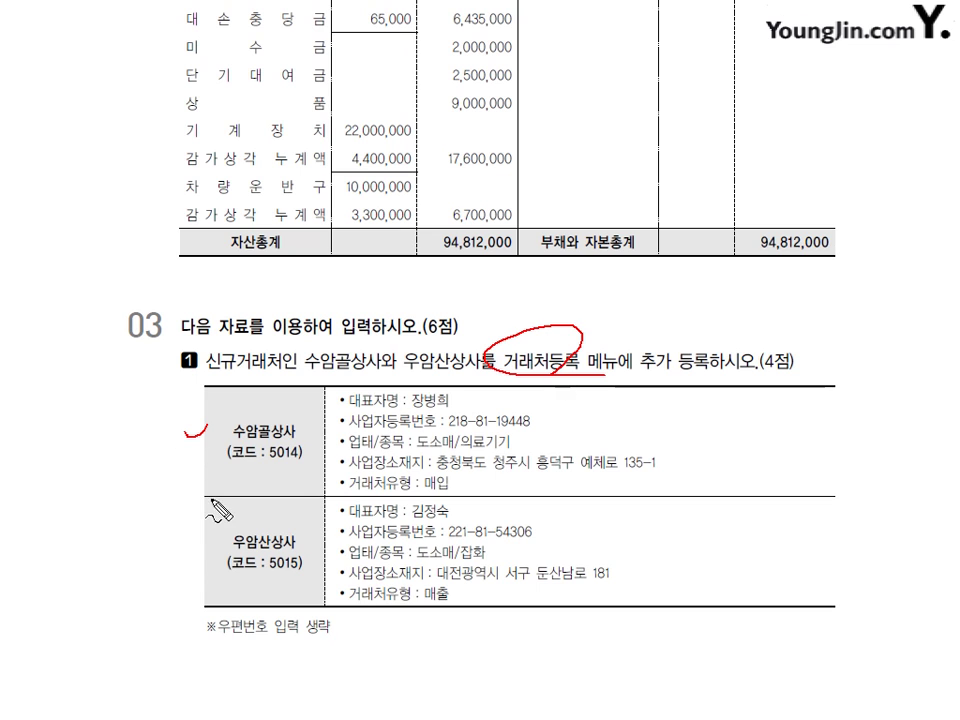
{"action": "left_click_drag", "start_coordinate": [182, 541], "coordinate": [198, 541]}
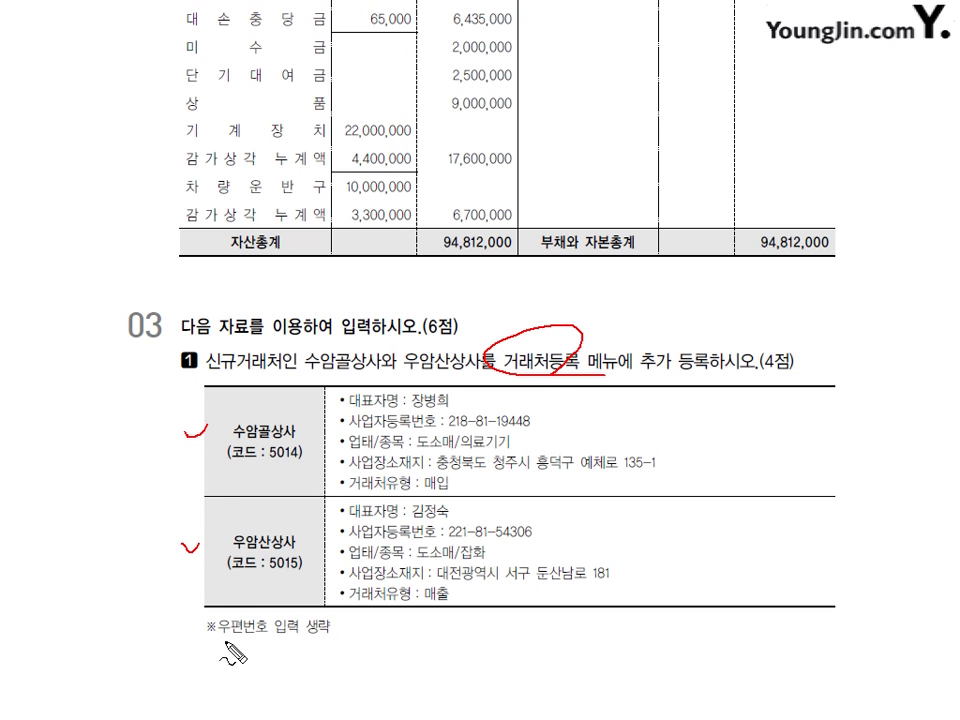
{"action": "left_click_drag", "start_coordinate": [225, 638], "coordinate": [358, 641]}
{"action": "key", "text": "Escape"}
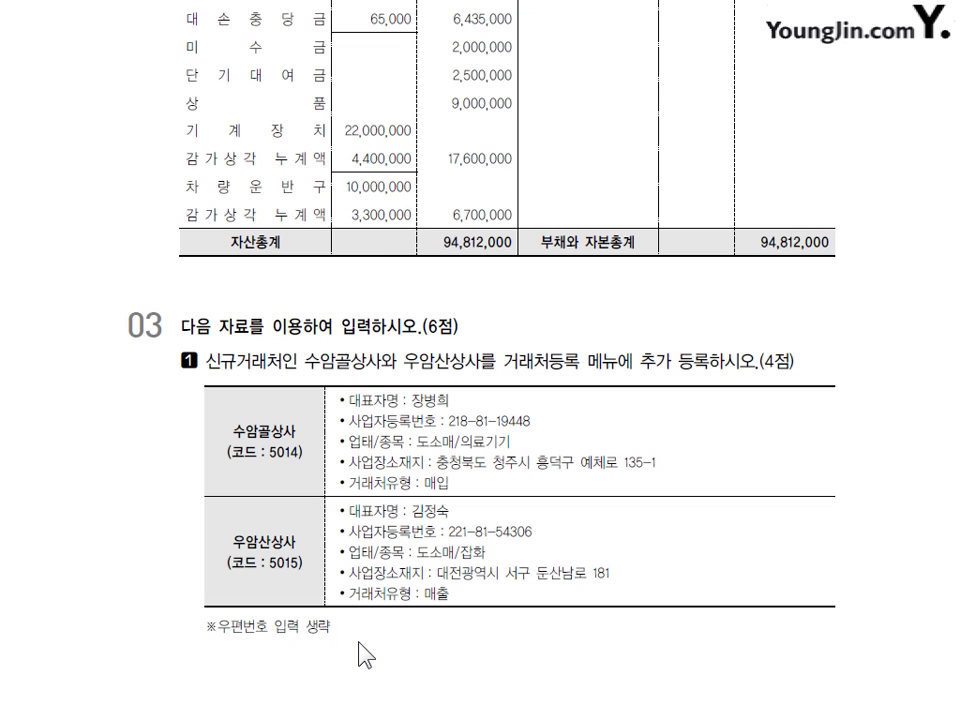
Step: Mark the 현금적요 memo 5 인터넷 전화요금 지급 task, then clear the pen marks
{"action": "scroll", "coordinate": [340, 546], "scroll_direction": "down", "scroll_amount": 10}
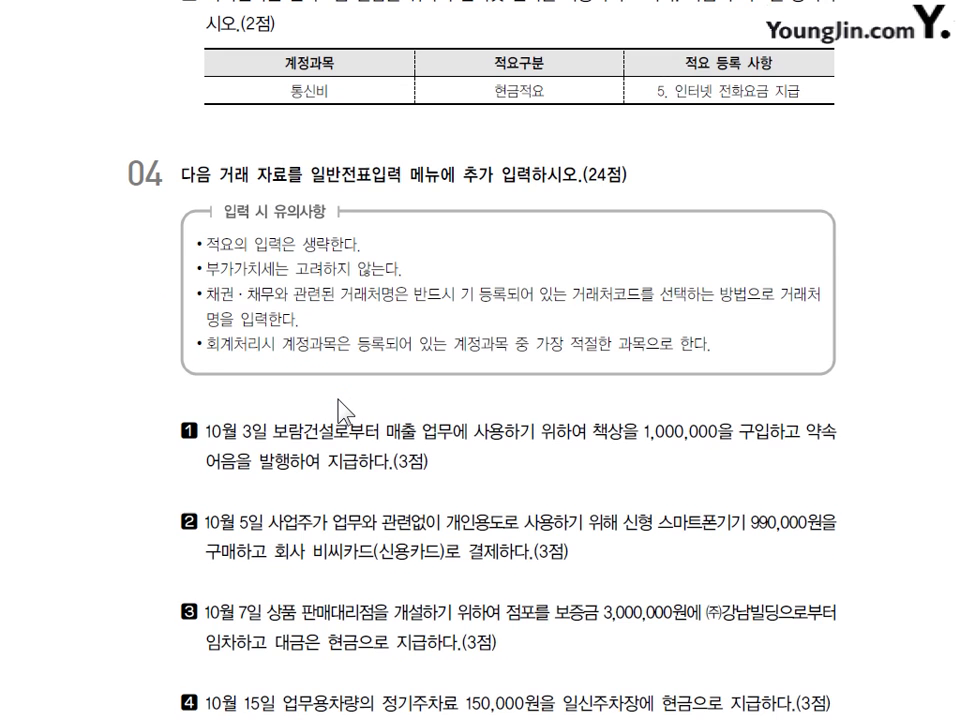
{"action": "scroll", "coordinate": [340, 402], "scroll_direction": "up", "scroll_amount": 1}
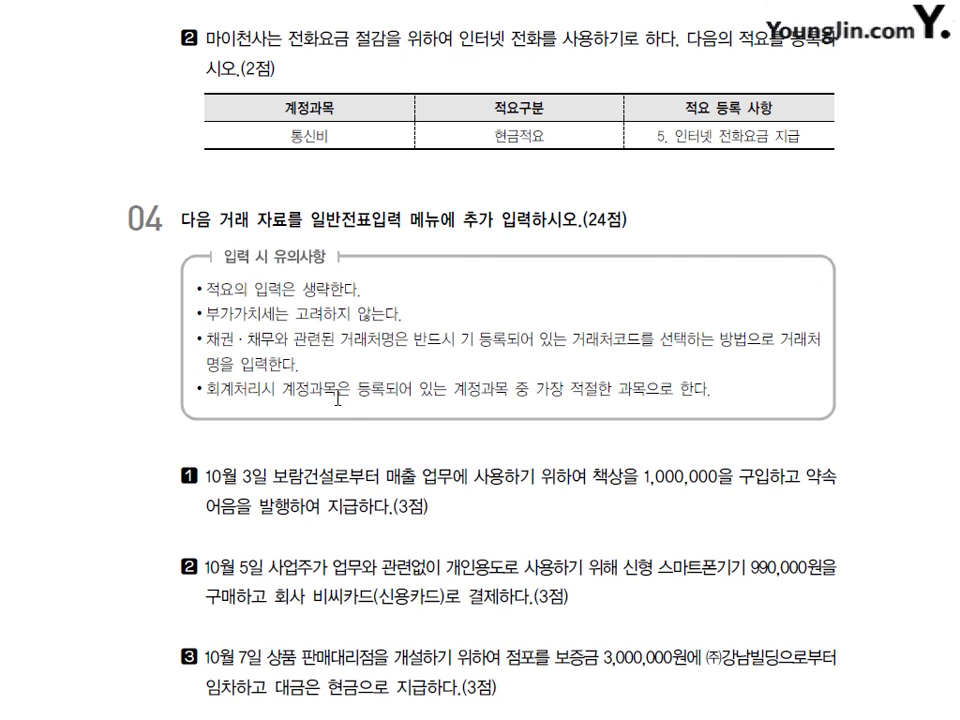
{"action": "key", "text": "ctrl+p"}
{"action": "mouse_move", "coordinate": [718, 165]}
{"action": "left_mouse_down"}
{"action": "mouse_move", "coordinate": [662, 120]}
{"action": "mouse_move", "coordinate": [738, 150]}
{"action": "left_mouse_up"}
{"action": "left_click_drag", "start_coordinate": [484, 145], "coordinate": [530, 142]}
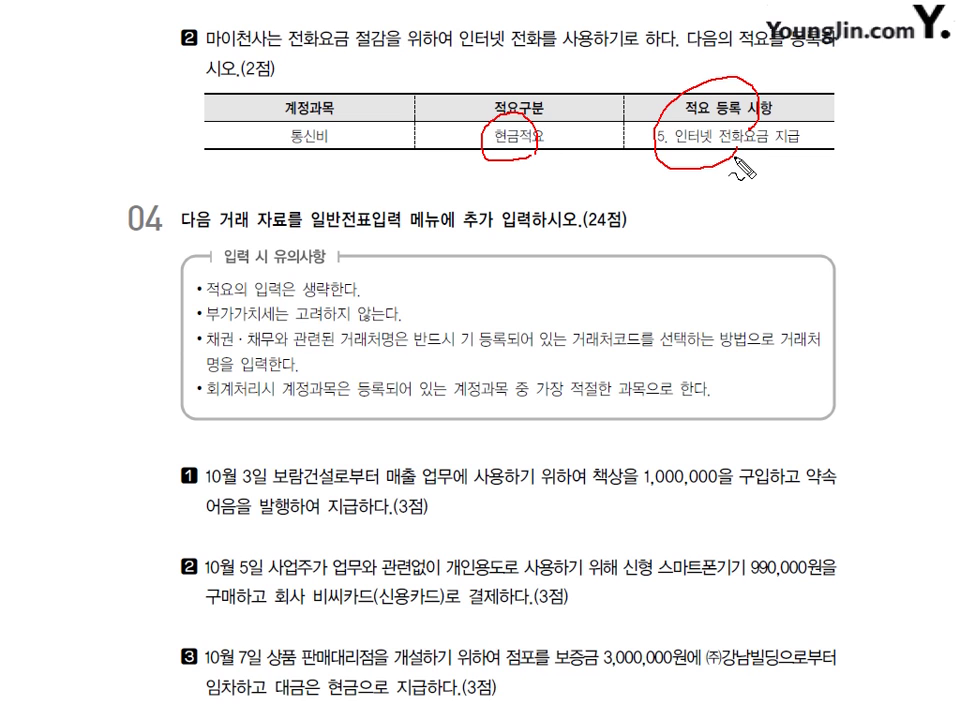
{"action": "key", "text": "Escape"}
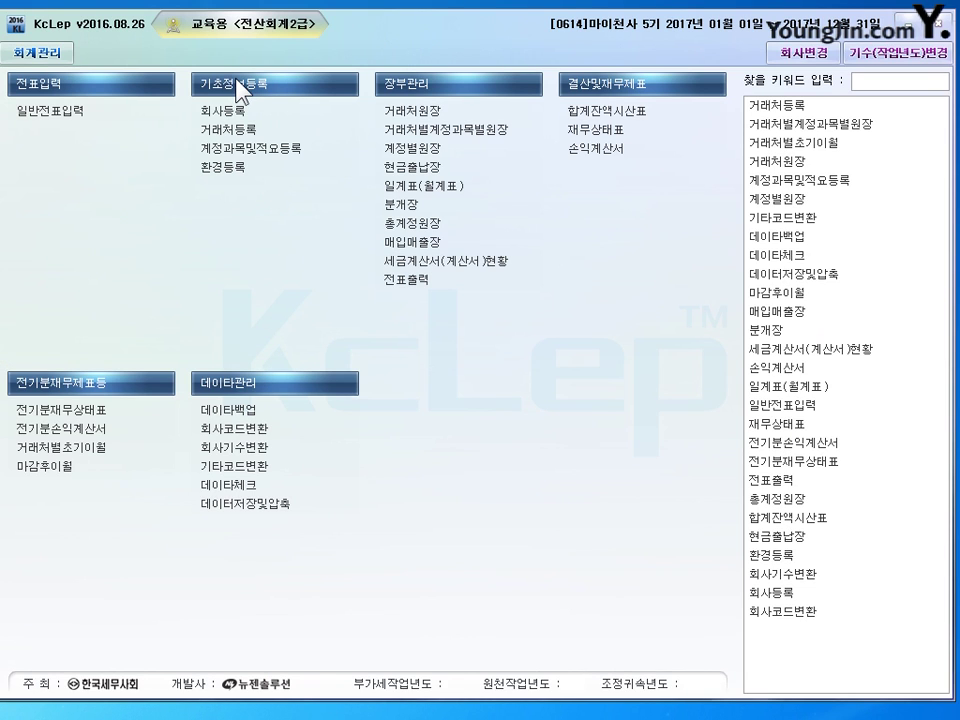
Step: Open 거래처등록 from 기초정보등록 to show the general partner list
{"action": "left_click", "coordinate": [227, 130]}
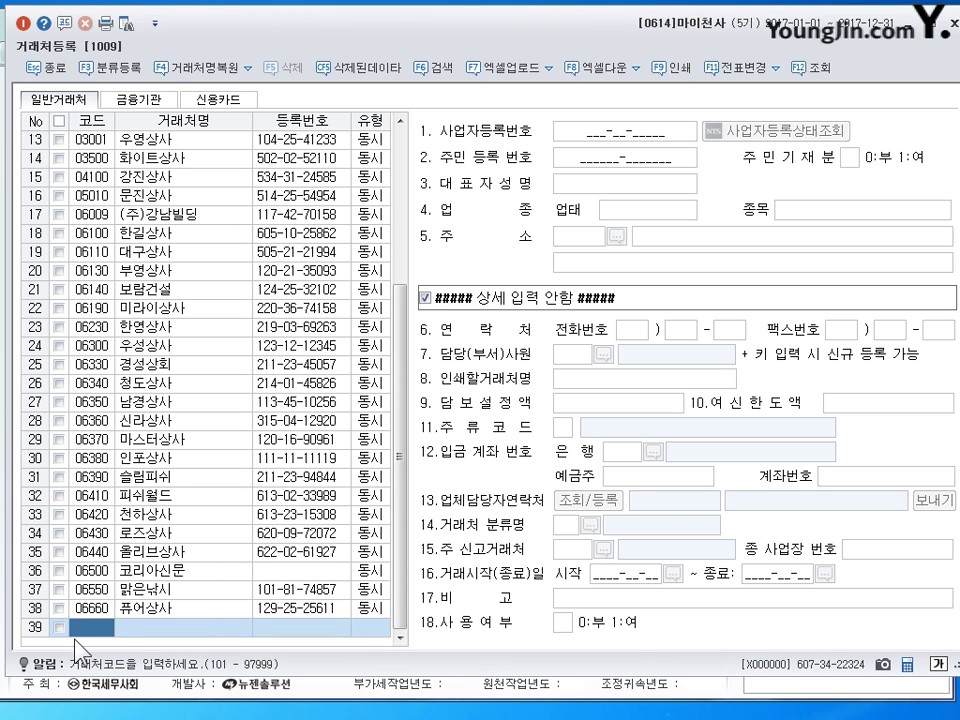
Step: Create partner 05014 수암골상사 with type 2:매입
{"action": "type", "text": "5014"}
{"action": "key", "text": "Return"}
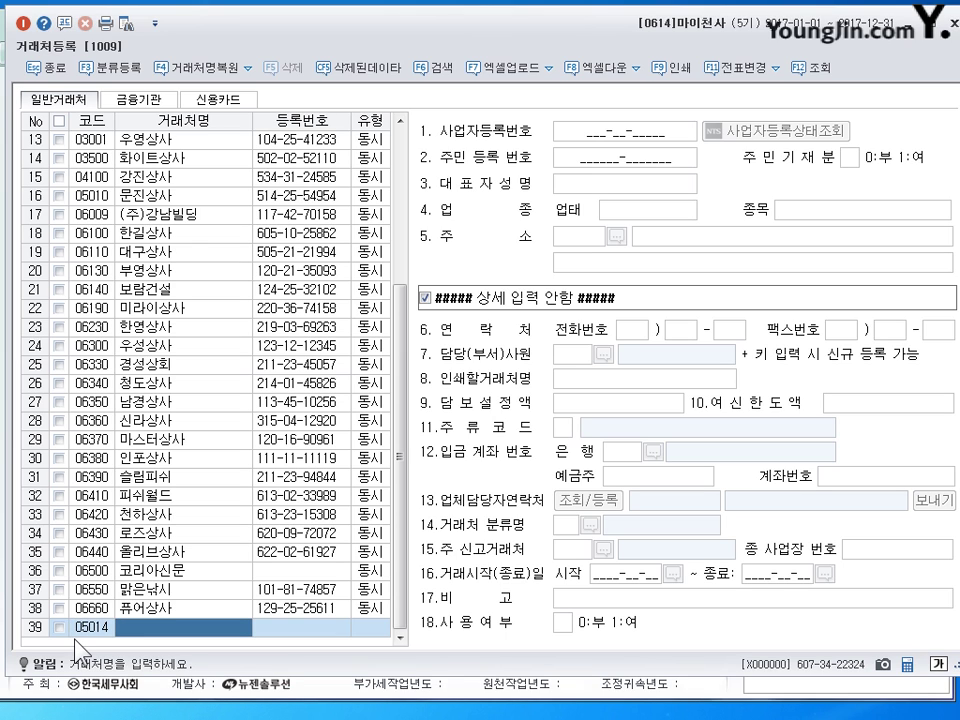
{"action": "type", "text": "수암골상사"}
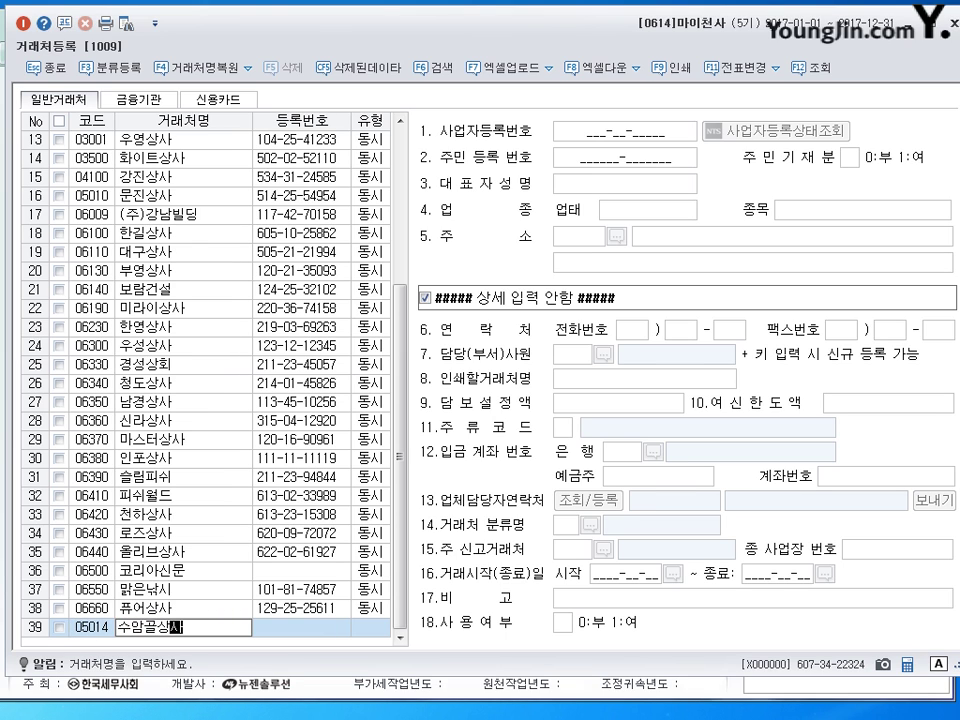
{"action": "key", "text": "Return"}
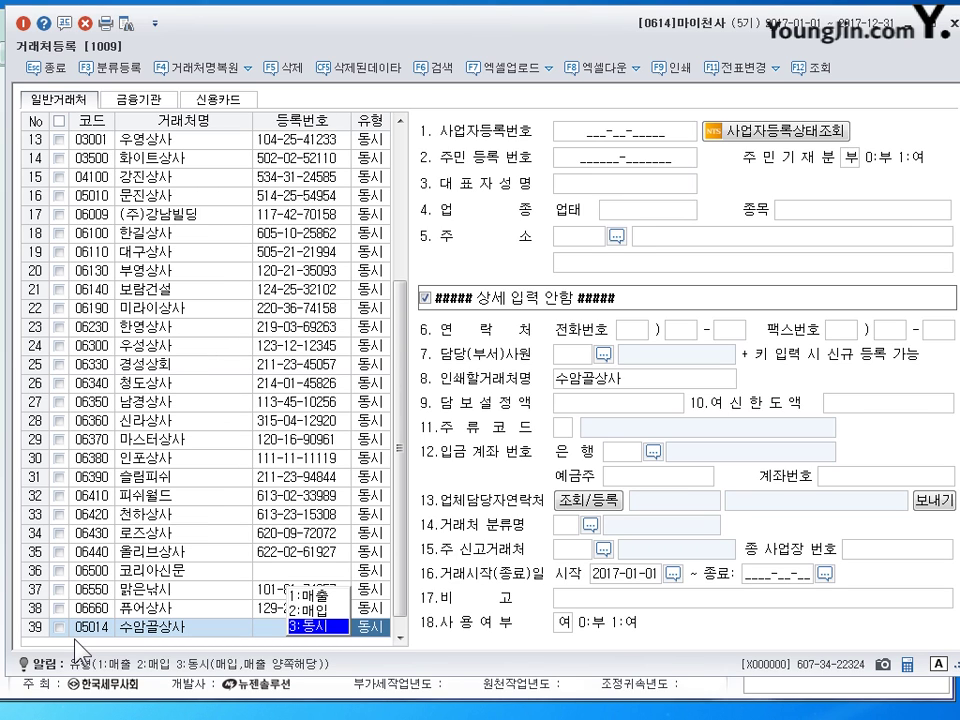
{"action": "left_click", "coordinate": [318, 609]}
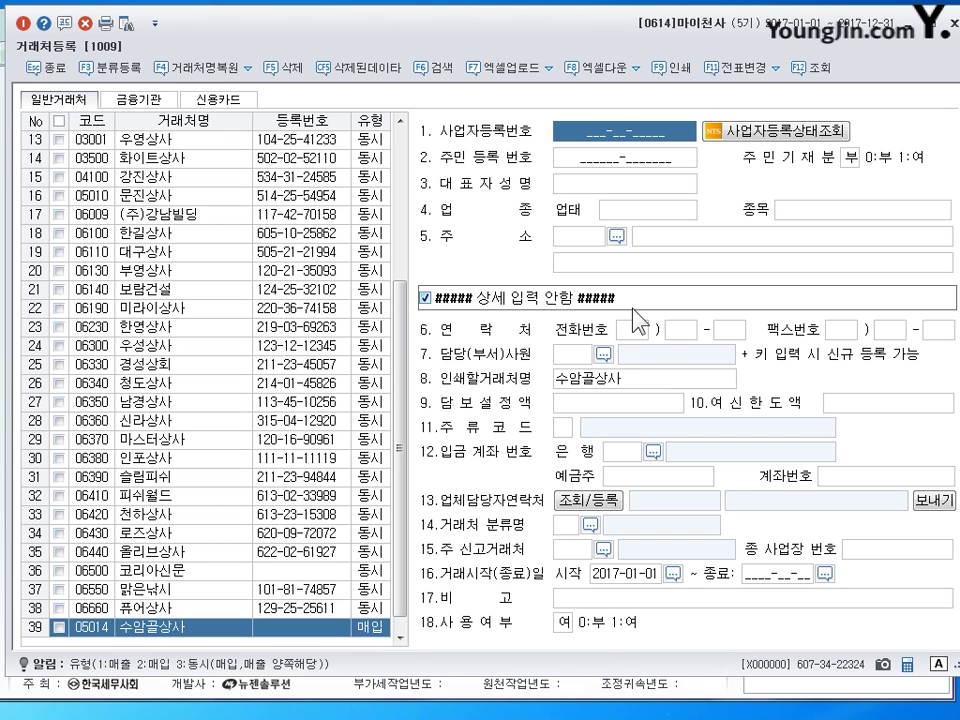
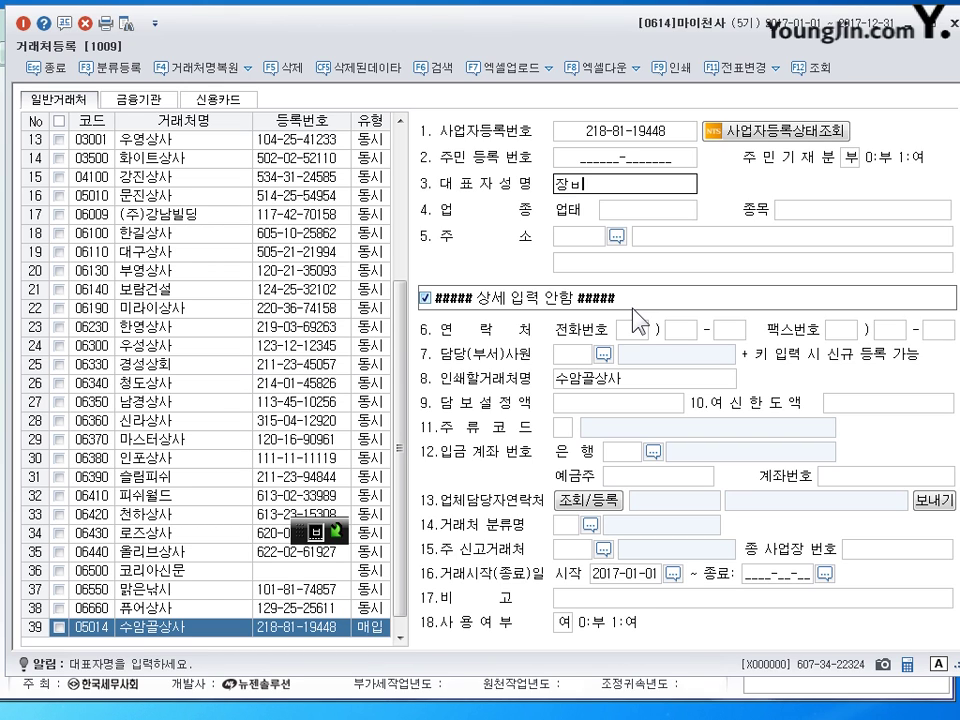
Step: Enter its business number, representative's name, 업태 도소매, 종목 의료기기 and business address
{"action": "key", "text": "Return"}
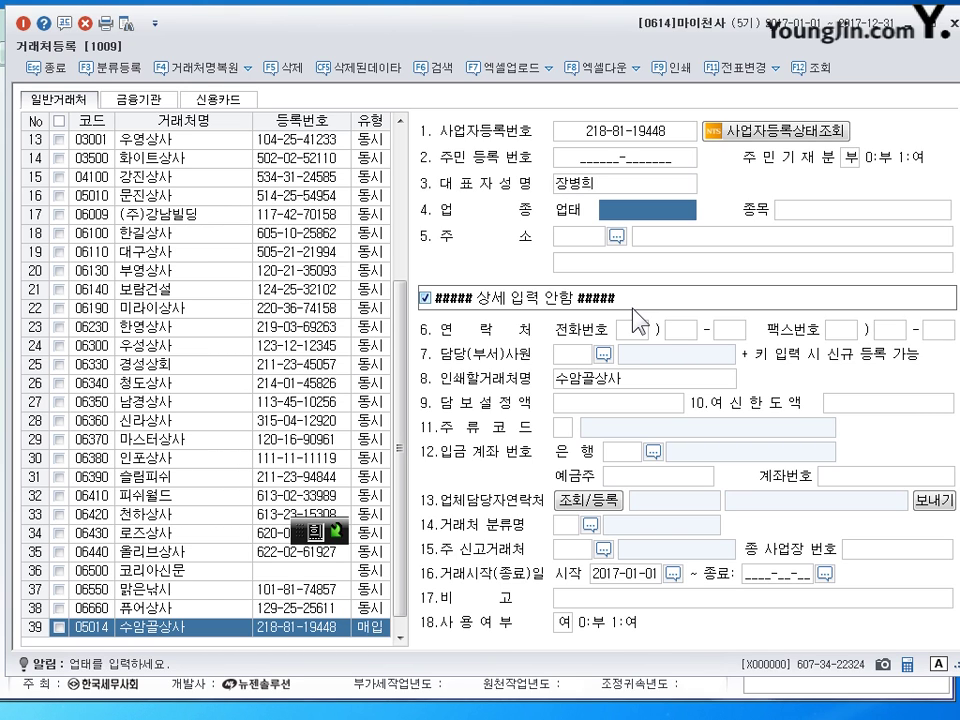
{"action": "type", "text": "도소매"}
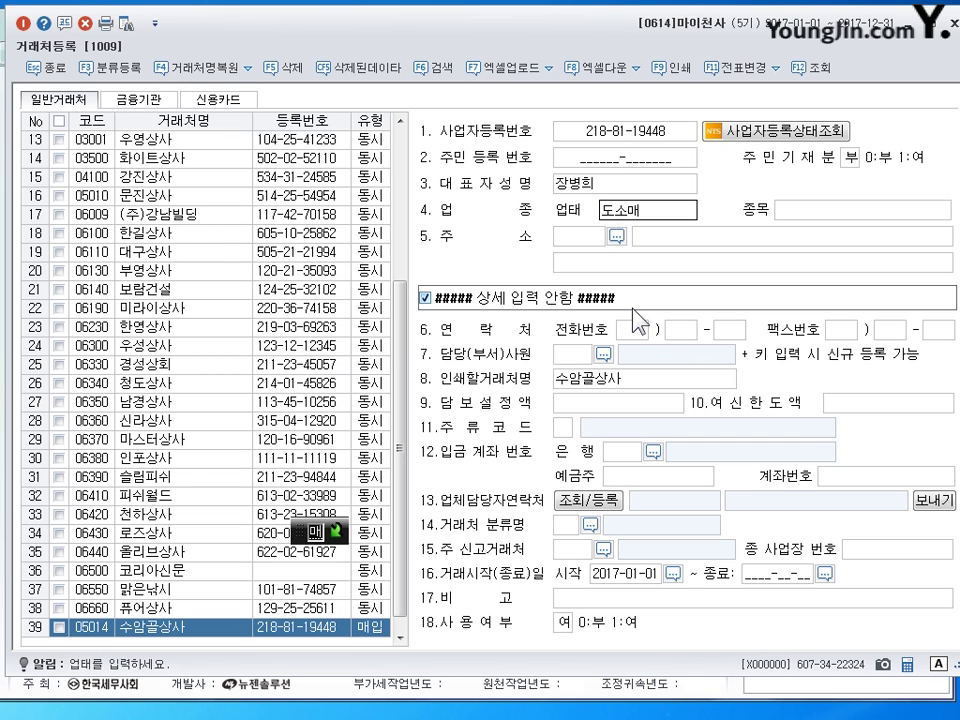
{"action": "key", "text": "Return"}
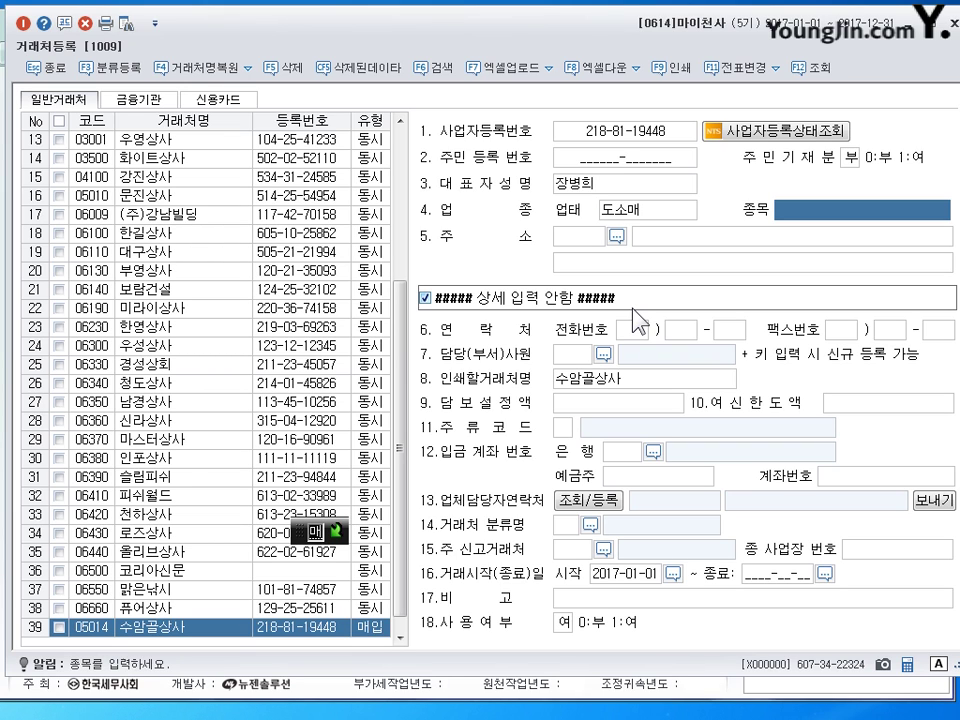
{"action": "type", "text": "의"}
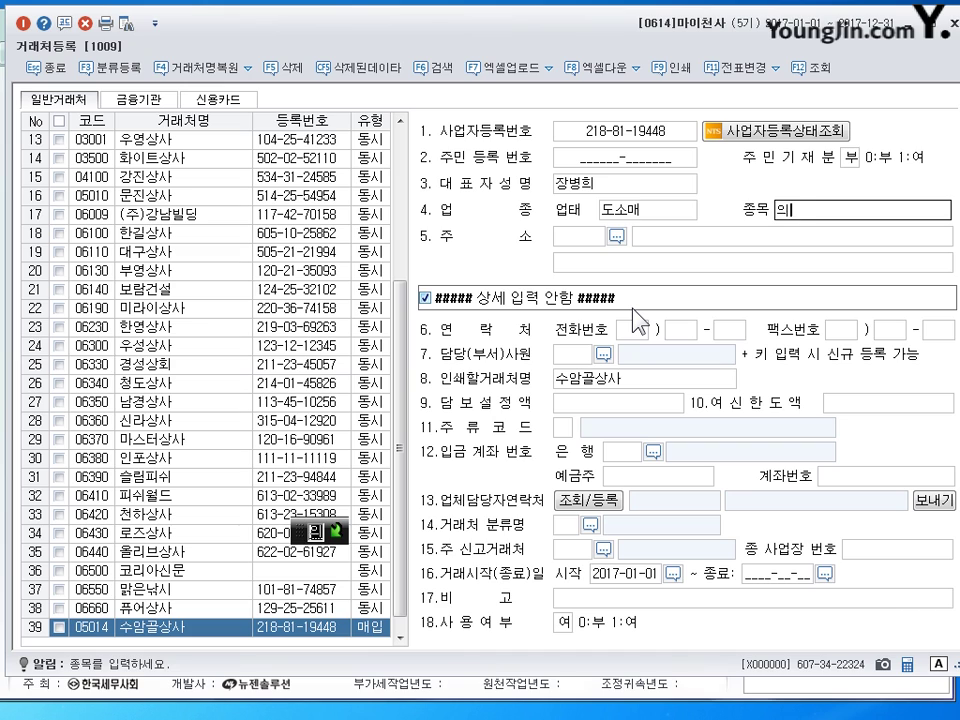
{"action": "type", "text": "료기기"}
{"action": "key", "text": "Return"}
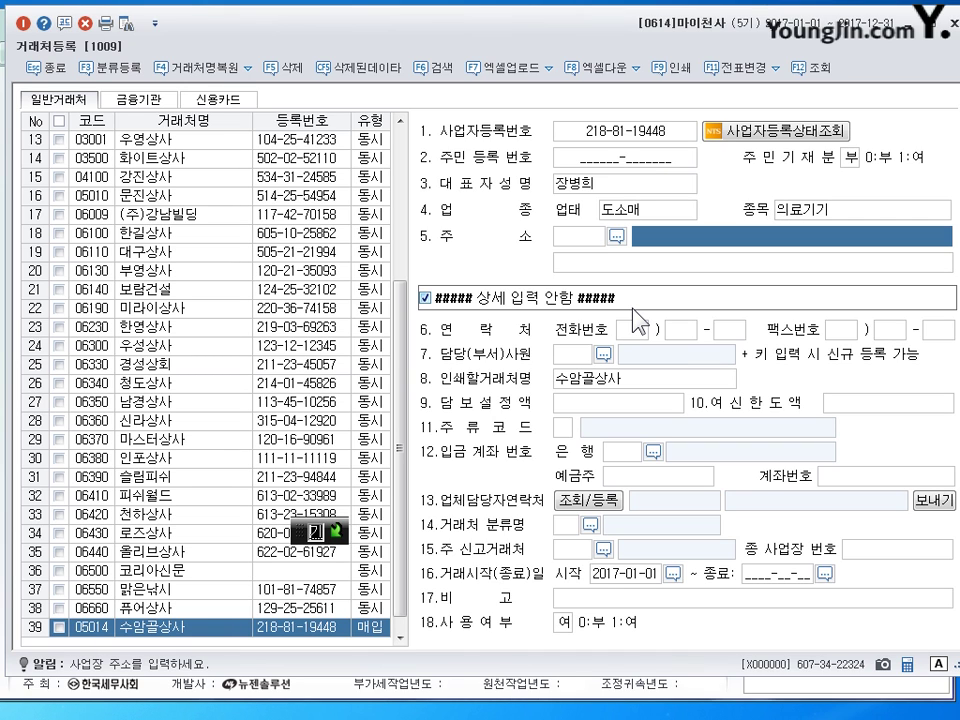
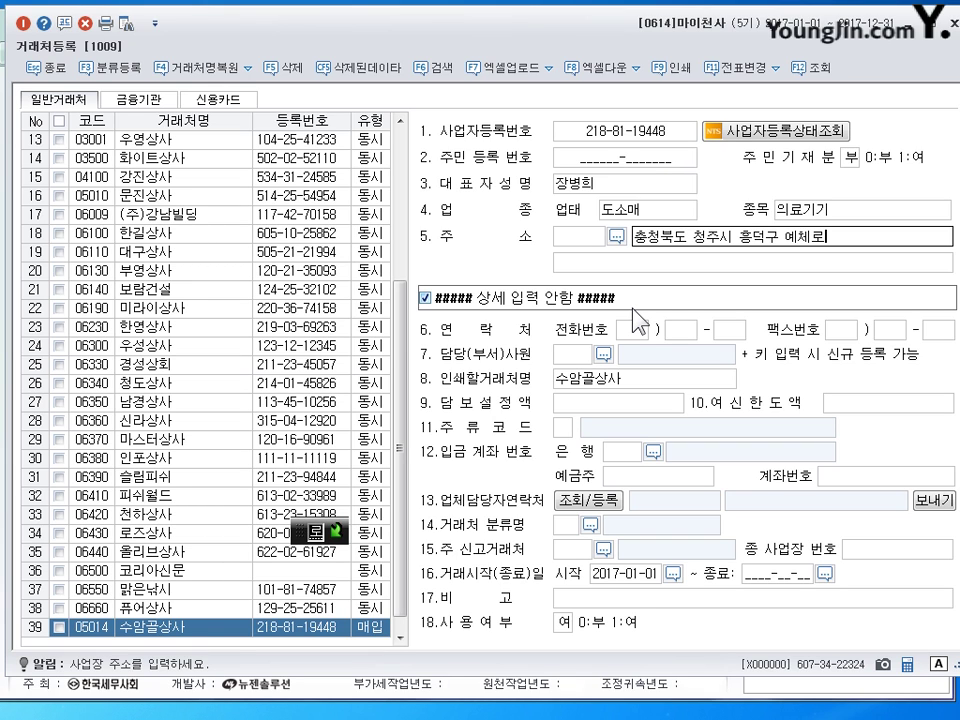
{"action": "key", "text": "Return"}
{"action": "key", "text": "Return"}
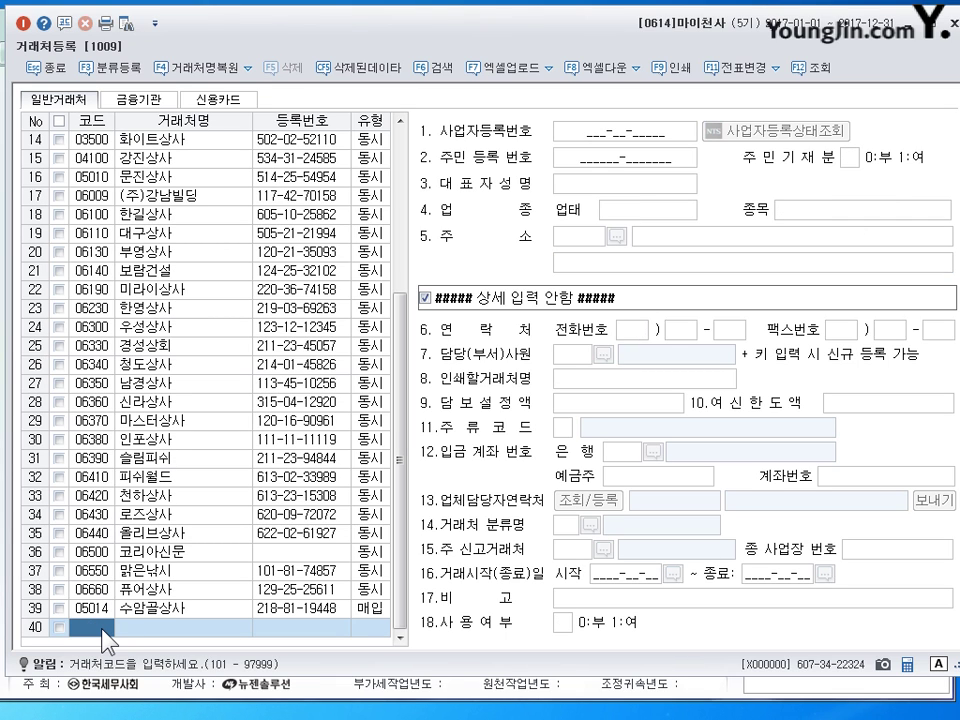
Step: Create partner 05015 우암산상사 as a 매출 partner
{"action": "type", "text": "5015"}
{"action": "key", "text": "Return"}
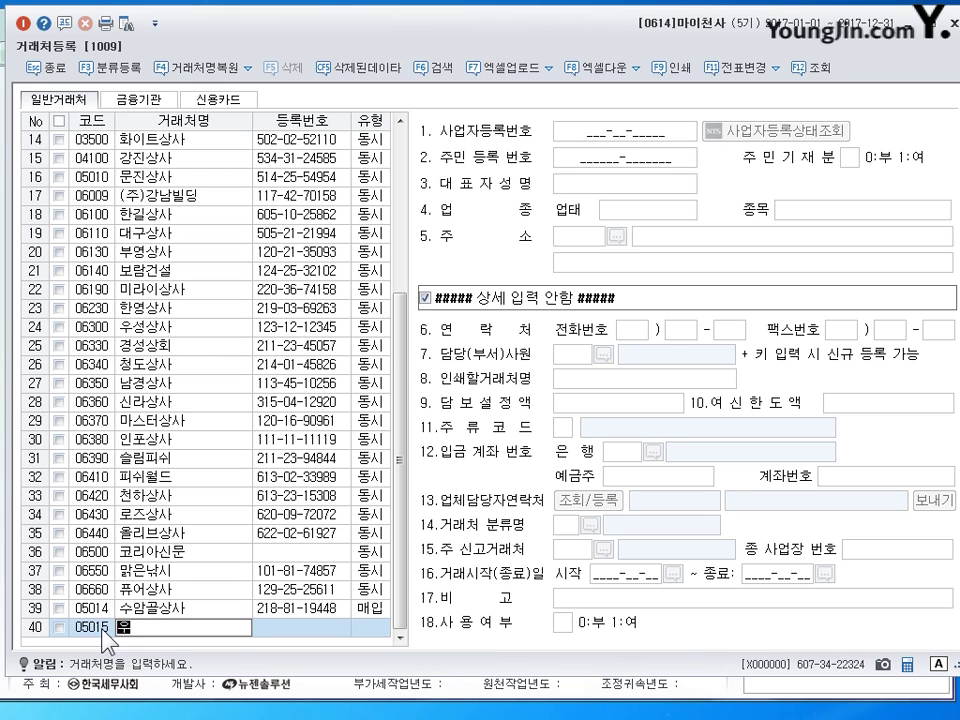
{"action": "type", "text": "우암산상사"}
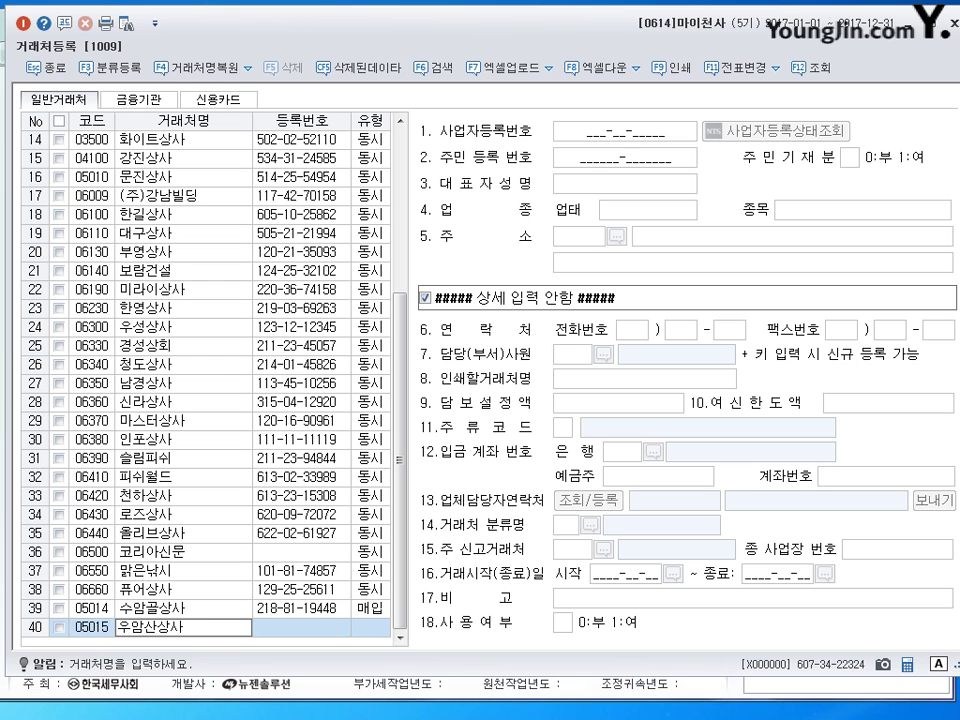
{"action": "key", "text": "Return"}
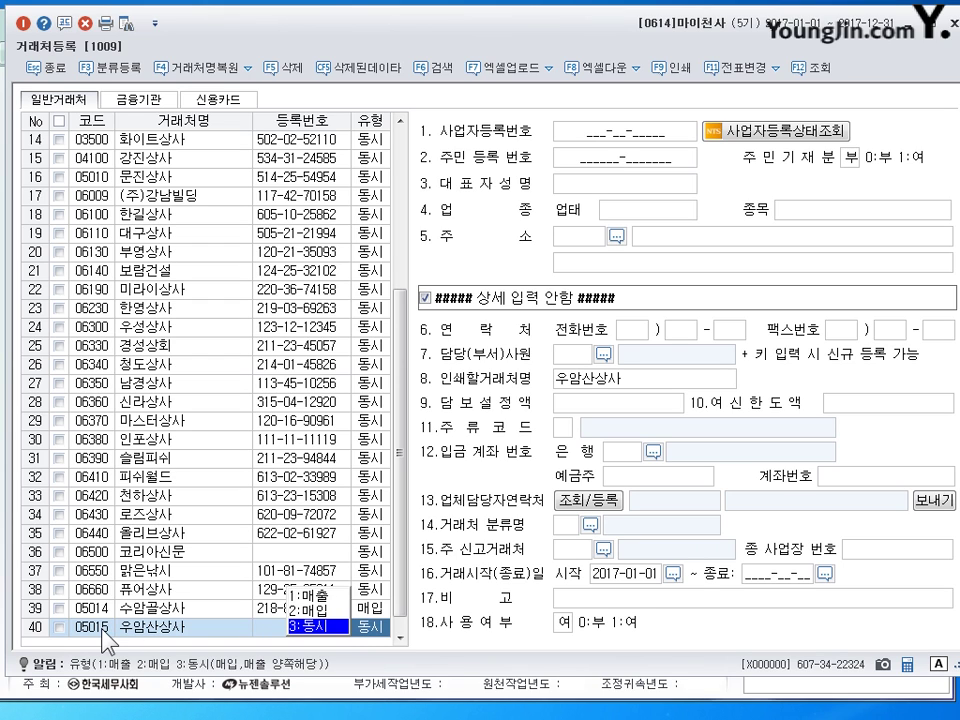
{"action": "left_click", "coordinate": [319, 597]}
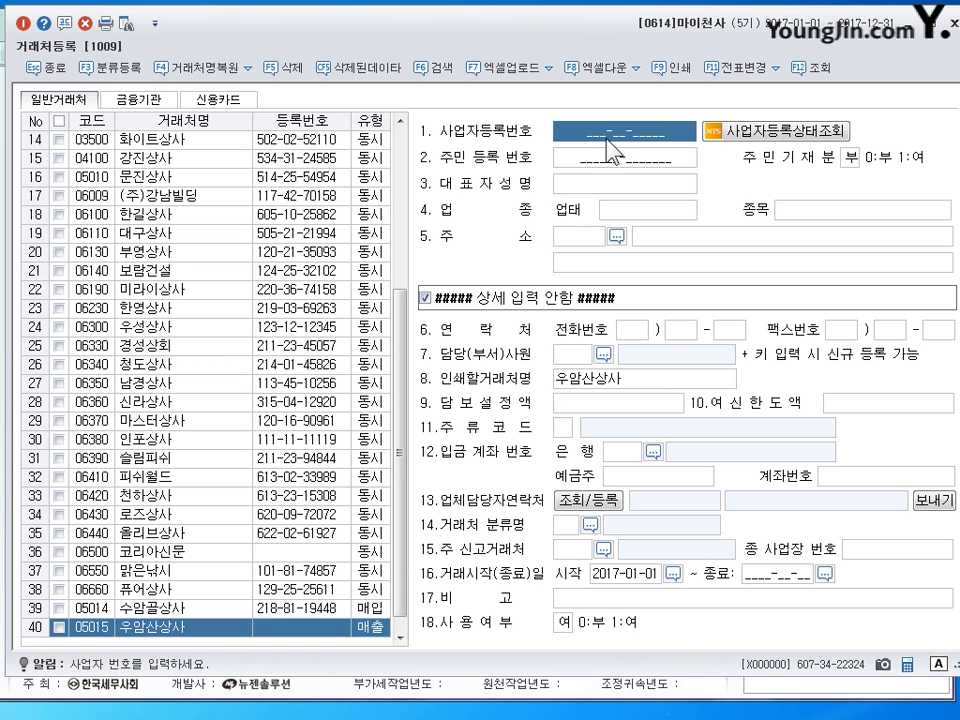
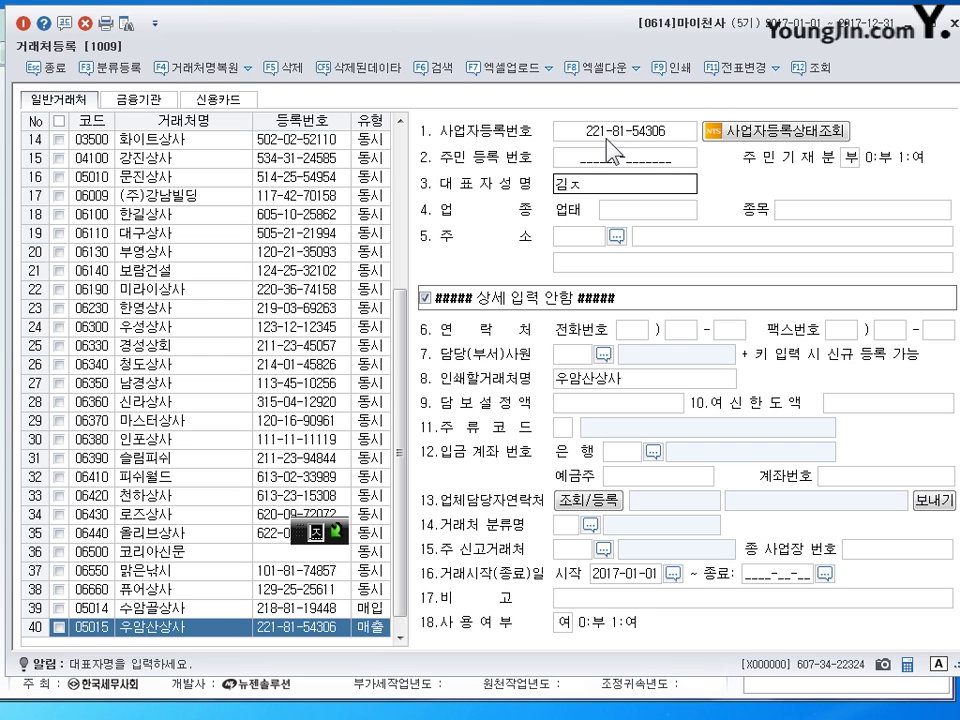
Step: Enter its business number, representative's name, 업태 도소매, 종목 잡화 and business address
{"action": "key", "text": "Return"}
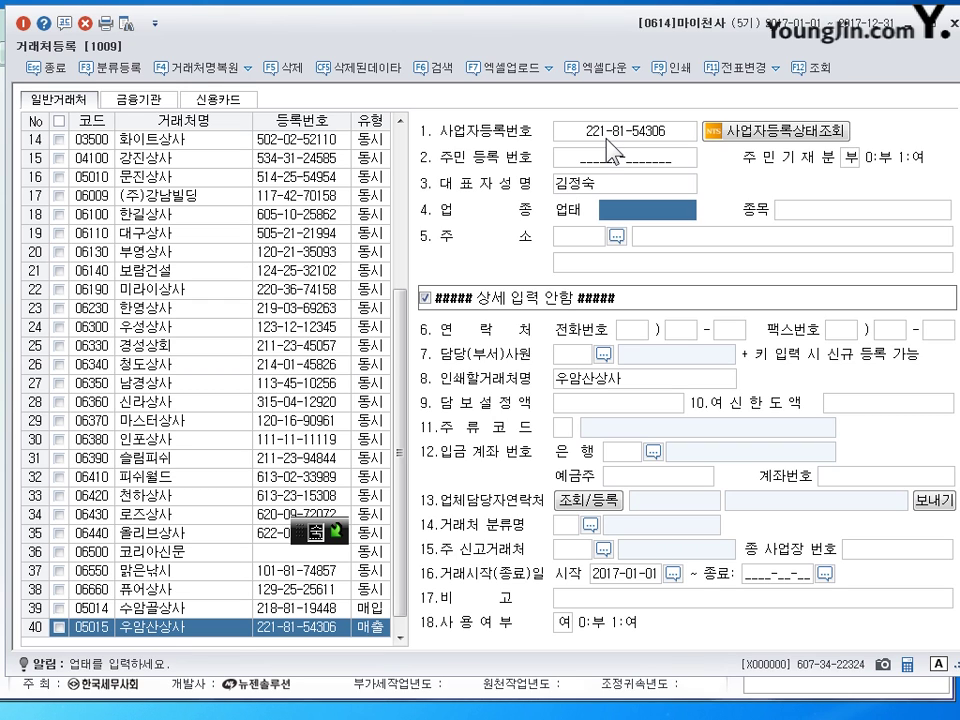
{"action": "type", "text": "돗소매"}
{"action": "key", "text": "Return"}
{"action": "type", "text": "잡화"}
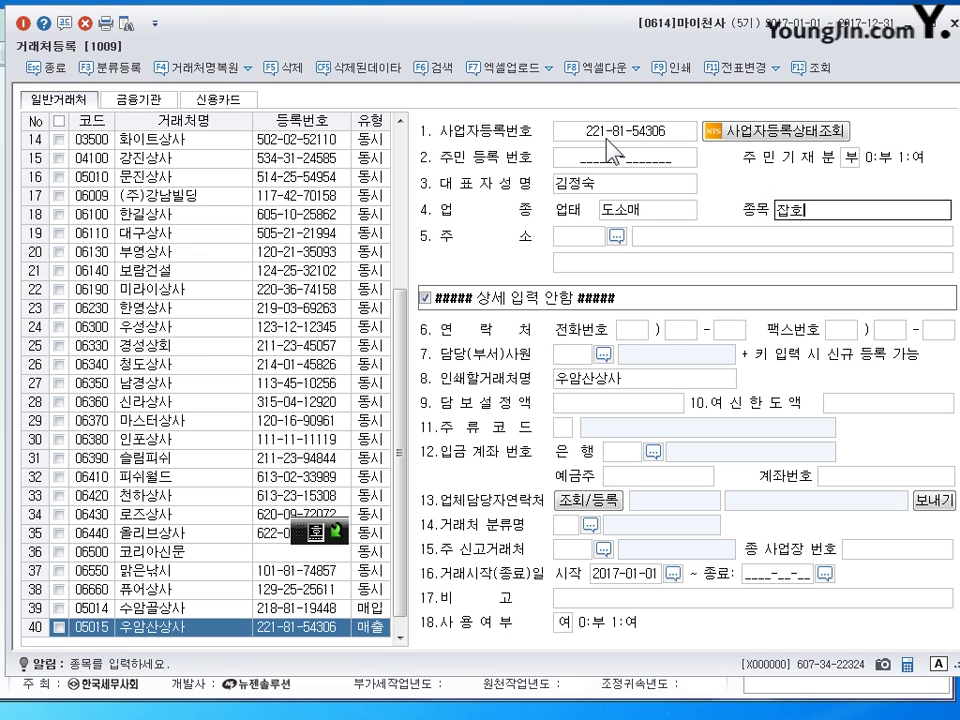
{"action": "key", "text": "Return"}
{"action": "key", "text": "Return"}
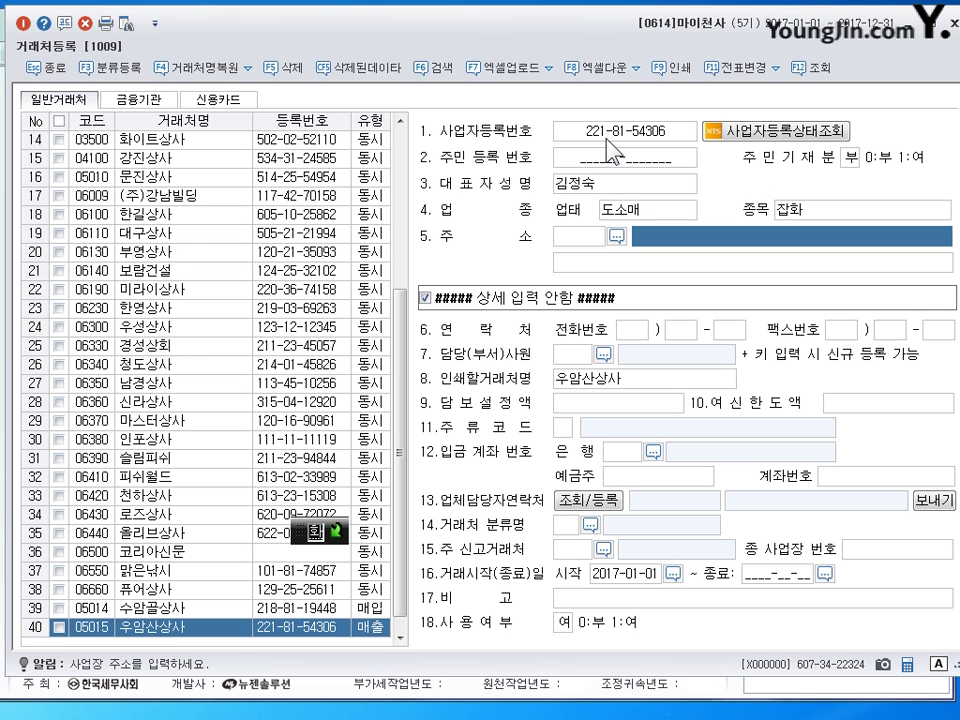
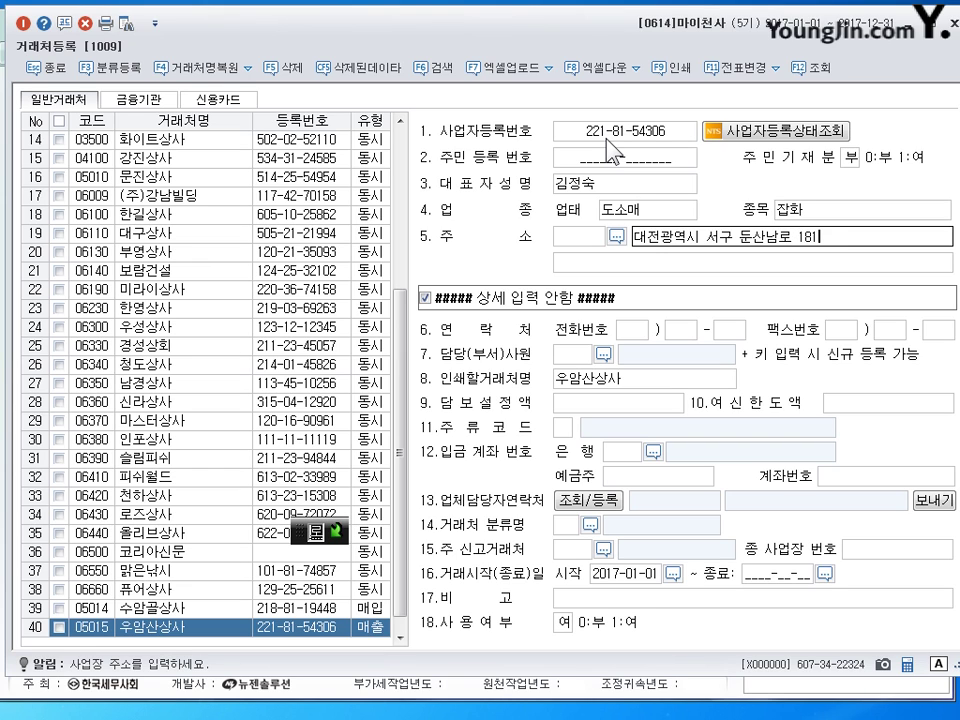
{"action": "key", "text": "Return"}
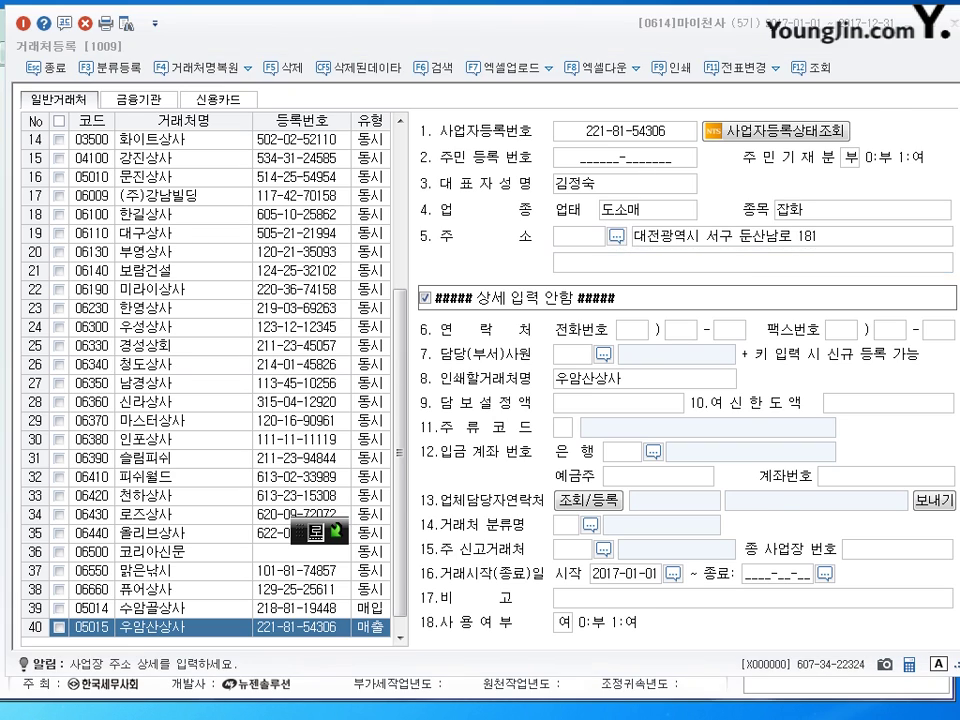
{"action": "key", "text": "alt+Tab"}
{"action": "scroll", "coordinate": [424, 362], "scroll_direction": "up", "scroll_amount": 10}
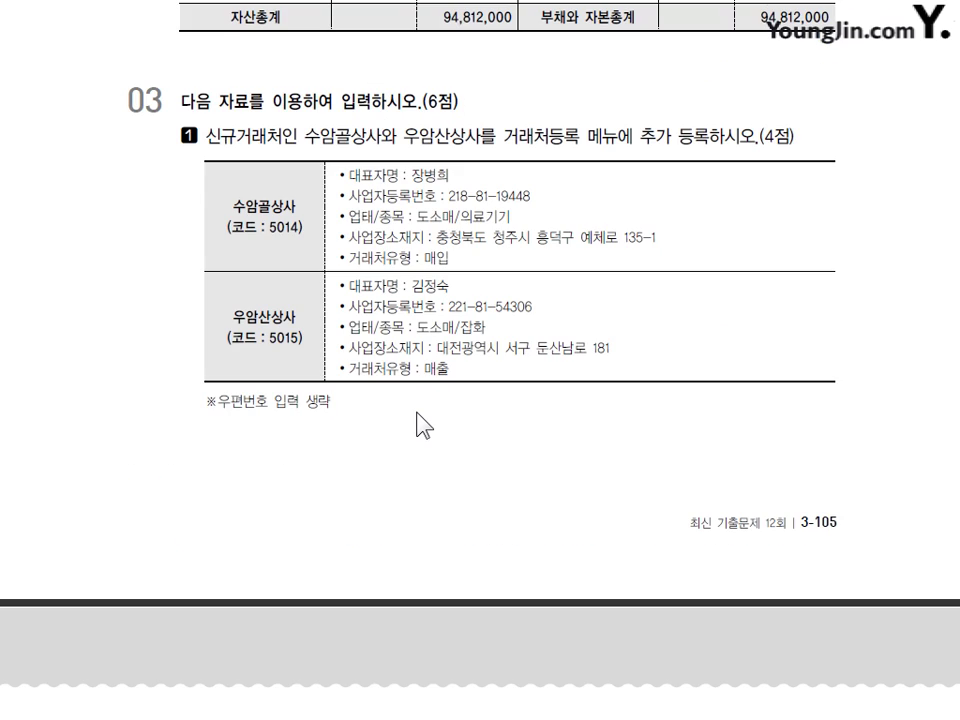
{"action": "scroll", "coordinate": [418, 425], "scroll_direction": "up", "scroll_amount": 3}
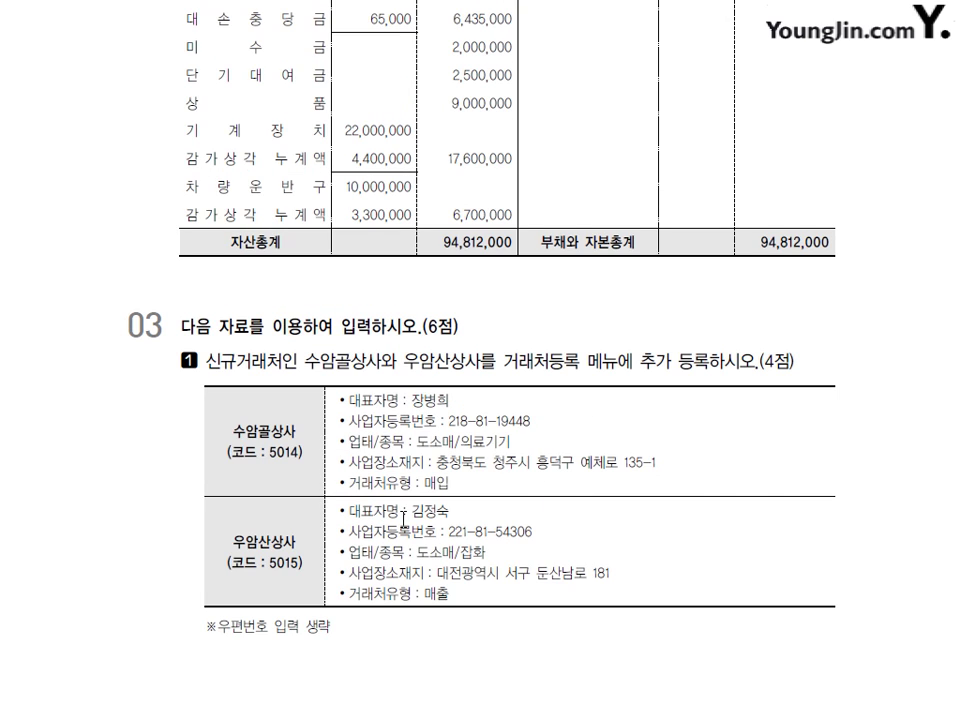
{"action": "scroll", "coordinate": [404, 520], "scroll_direction": "down", "scroll_amount": 10}
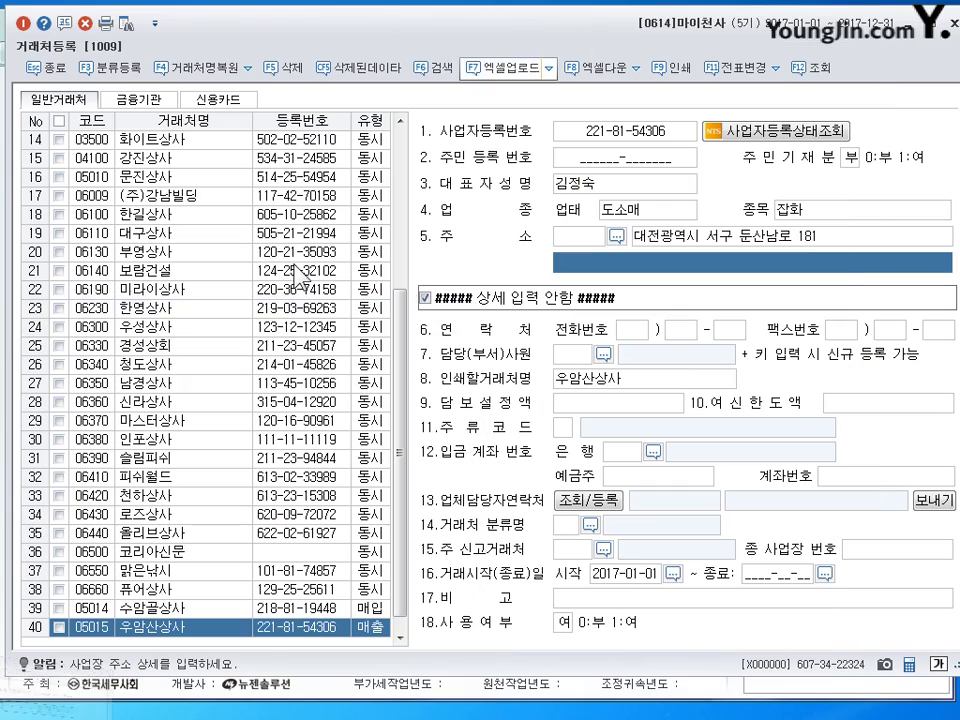
{"action": "key", "text": "Escape"}
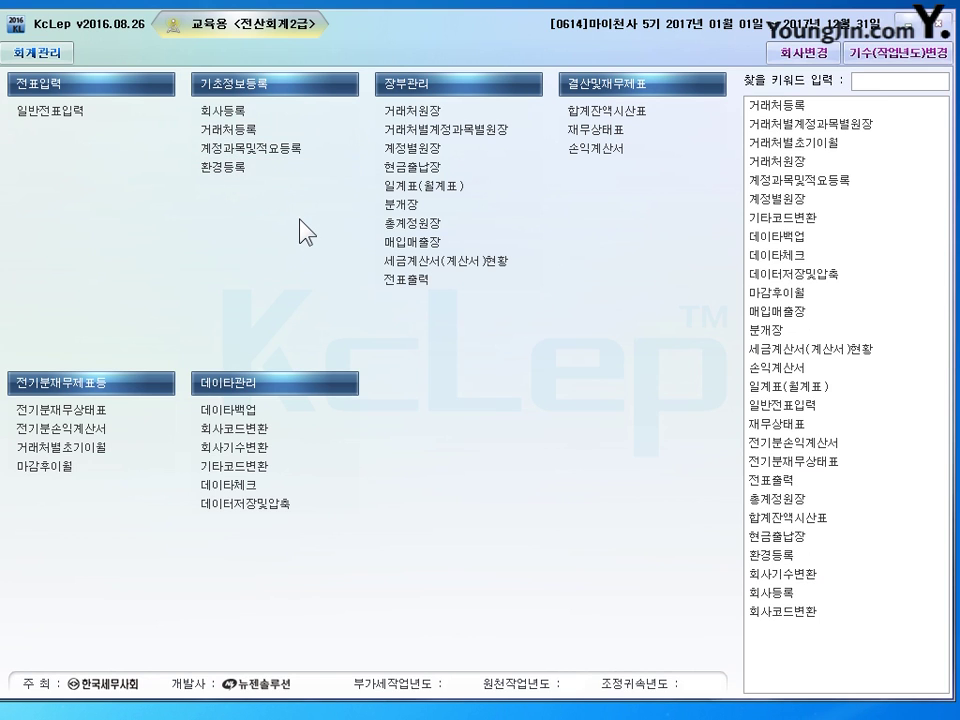
Step: Open 계정과목및적요등록 and select 0814 통신비 under 판매관리비
{"action": "left_click", "coordinate": [250, 148]}
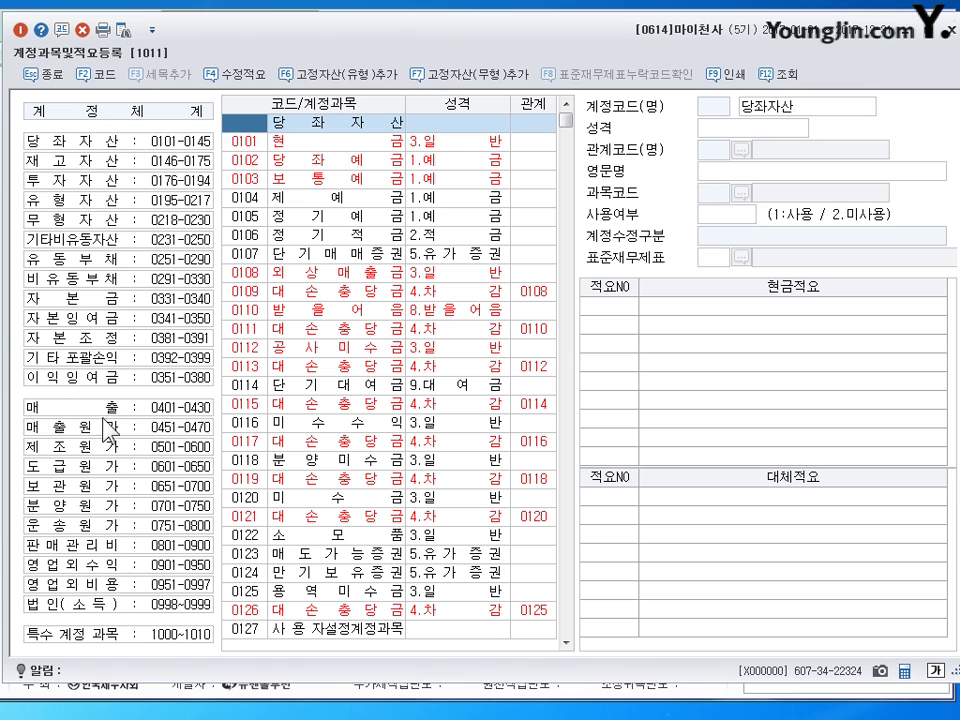
{"action": "left_click", "coordinate": [115, 548]}
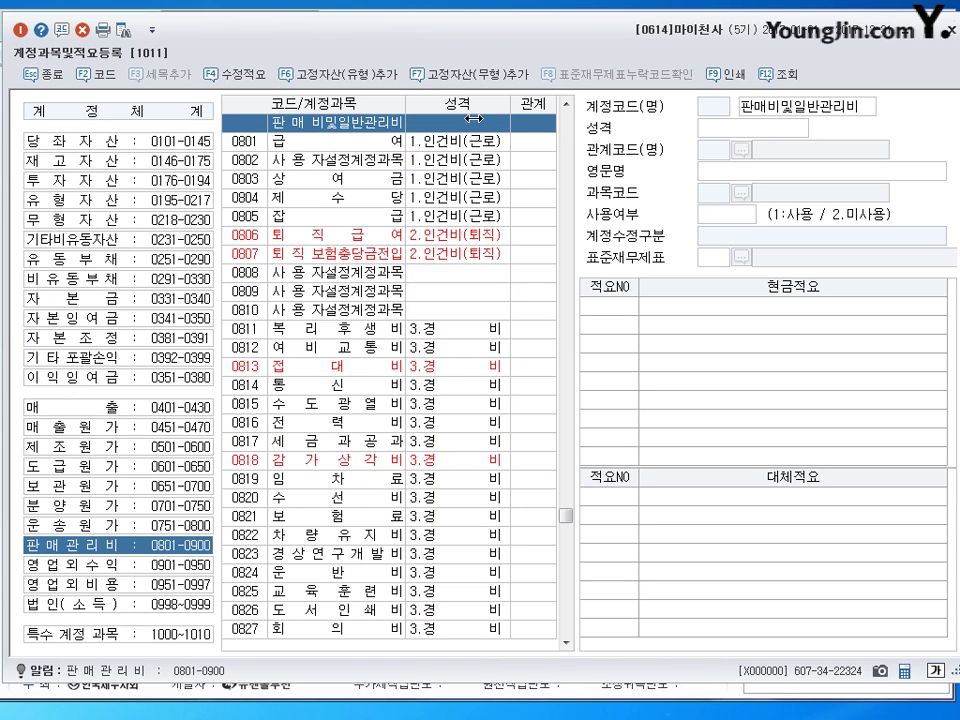
{"action": "left_click", "coordinate": [331, 389]}
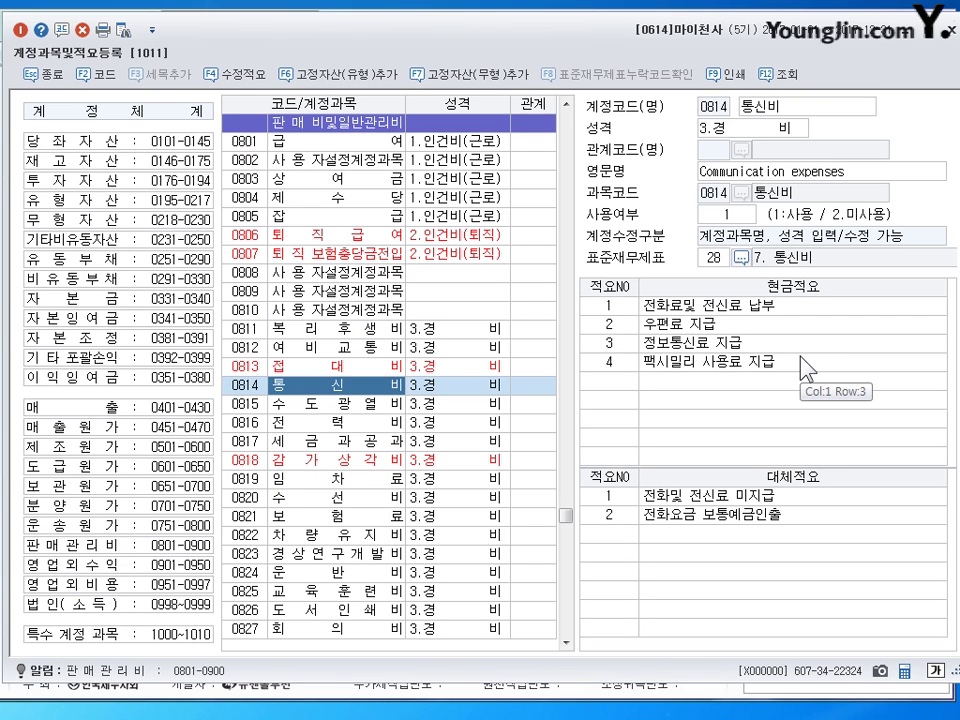
Step: Add 현금적요 5 '인터넷 전화요금 지급' to 통신비
{"action": "left_click", "coordinate": [607, 383]}
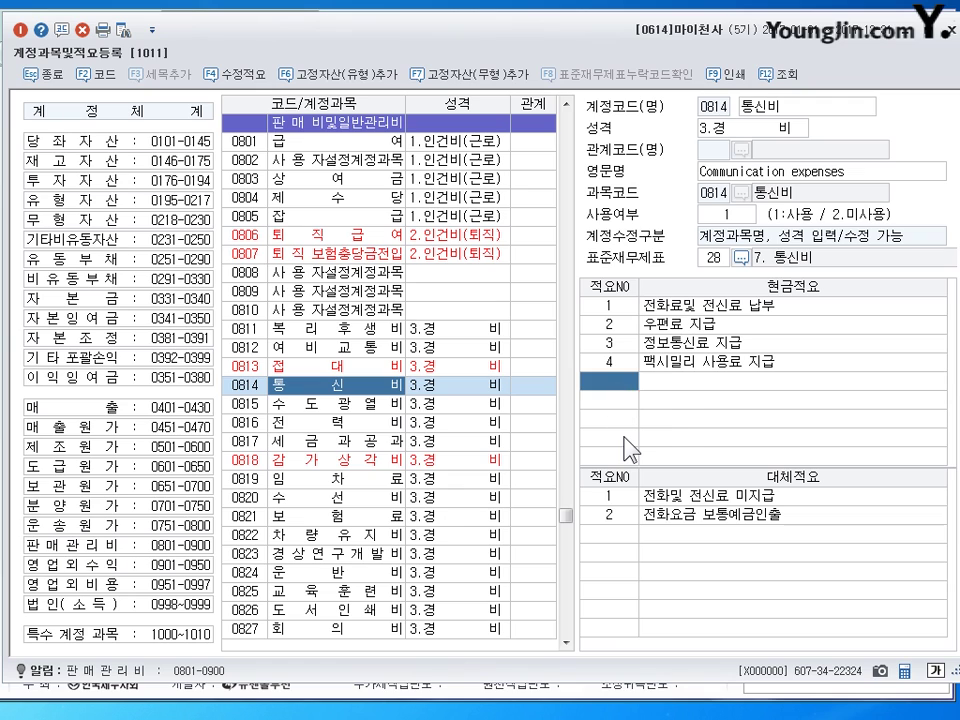
{"action": "type", "text": "5"}
{"action": "key", "text": "Return"}
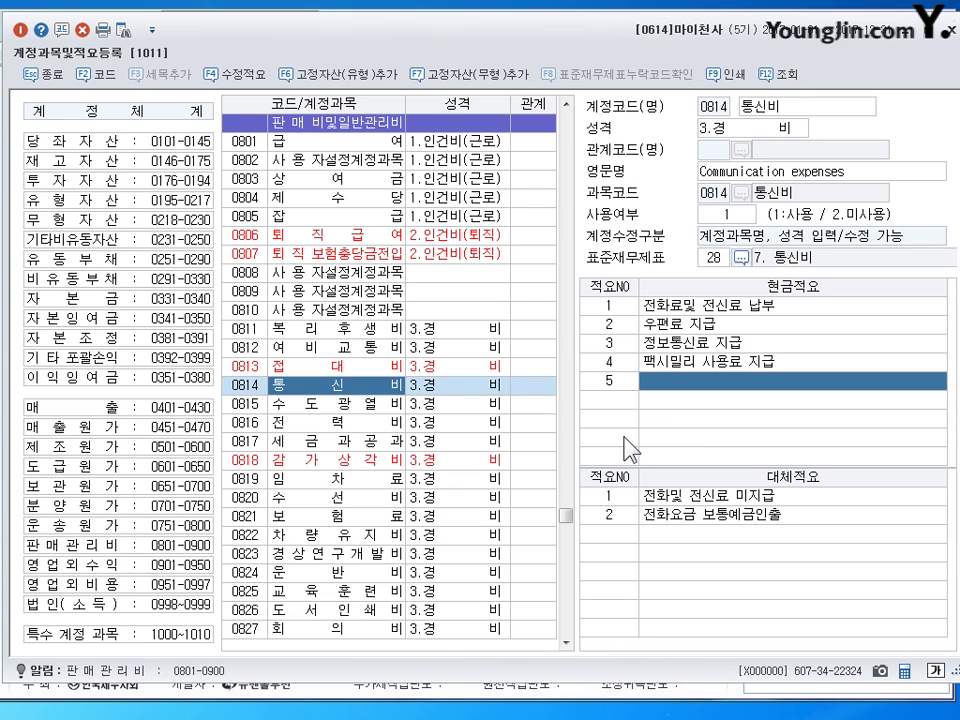
{"action": "type", "text": "인터네쇼"}
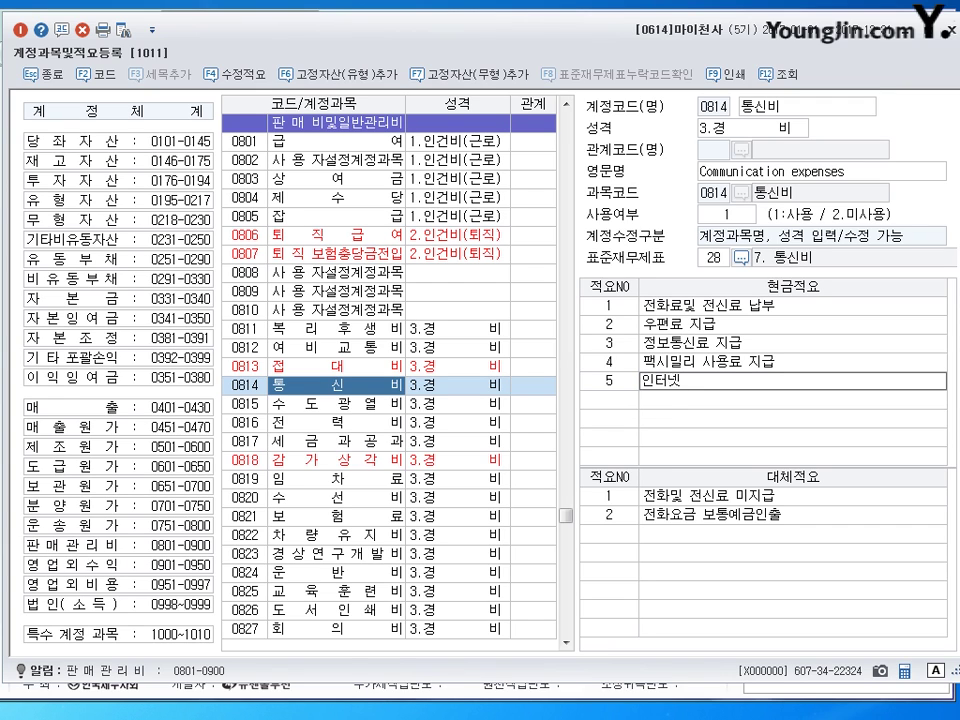
{"action": "key", "text": "BackSpace"}
{"action": "key", "text": "BackSpace"}
{"action": "key", "text": "BackSpace"}
{"action": "type", "text": "넷 통"}
{"action": "type", "text": "금 지"}
{"action": "type", "text": "급"}
{"action": "key", "text": "Return"}
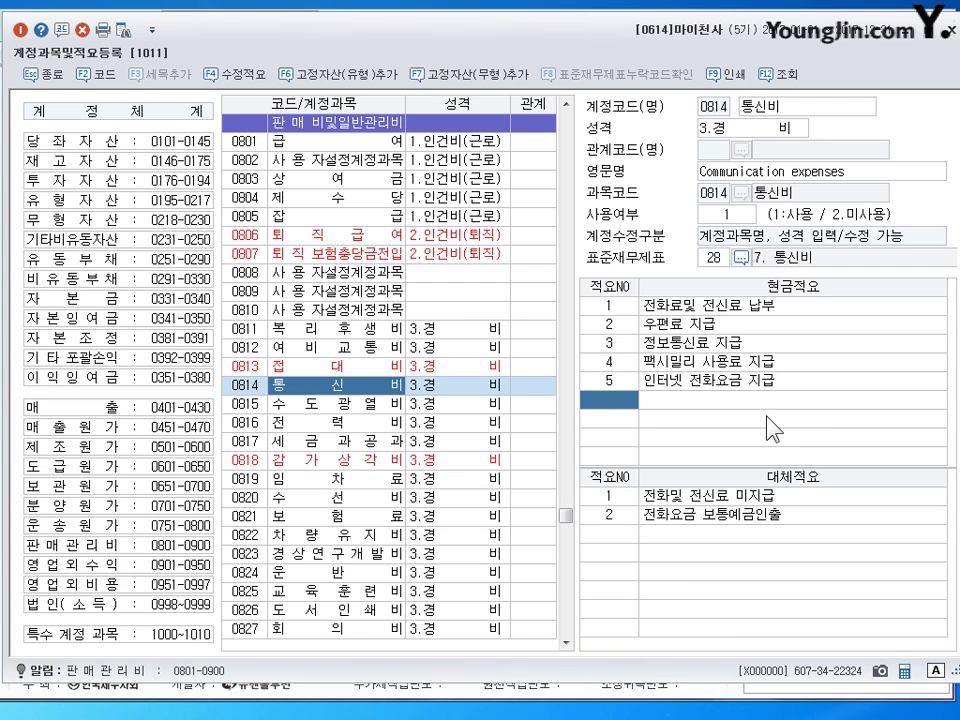
{"action": "left_click", "coordinate": [755, 381]}
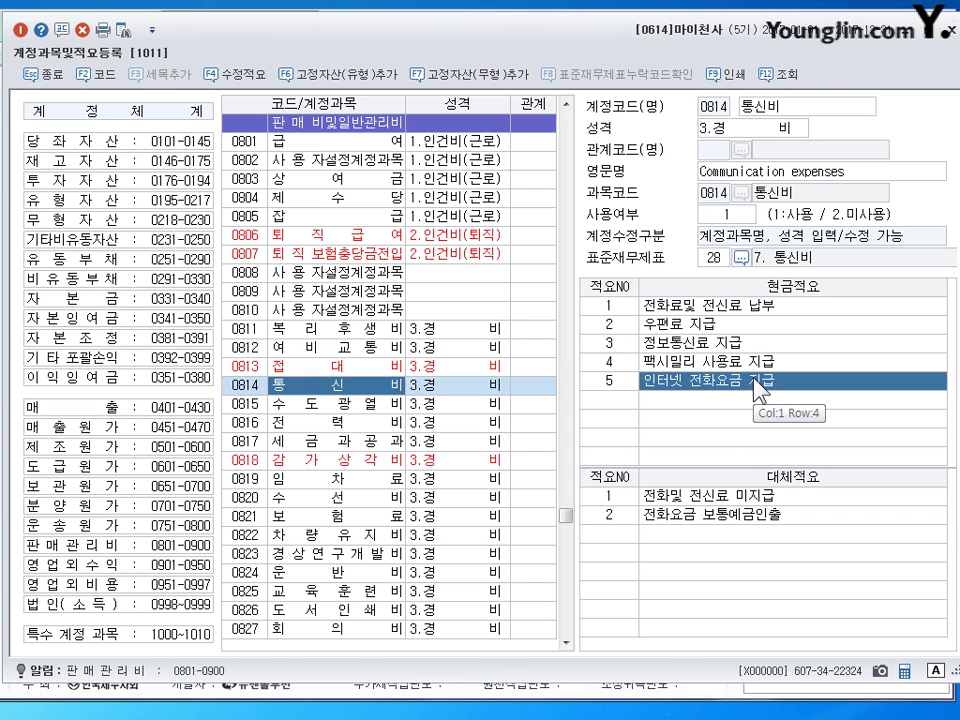
Step: Close 계정과목및적요등록 and scroll the booklet to question 04
{"action": "key", "text": "Escape"}
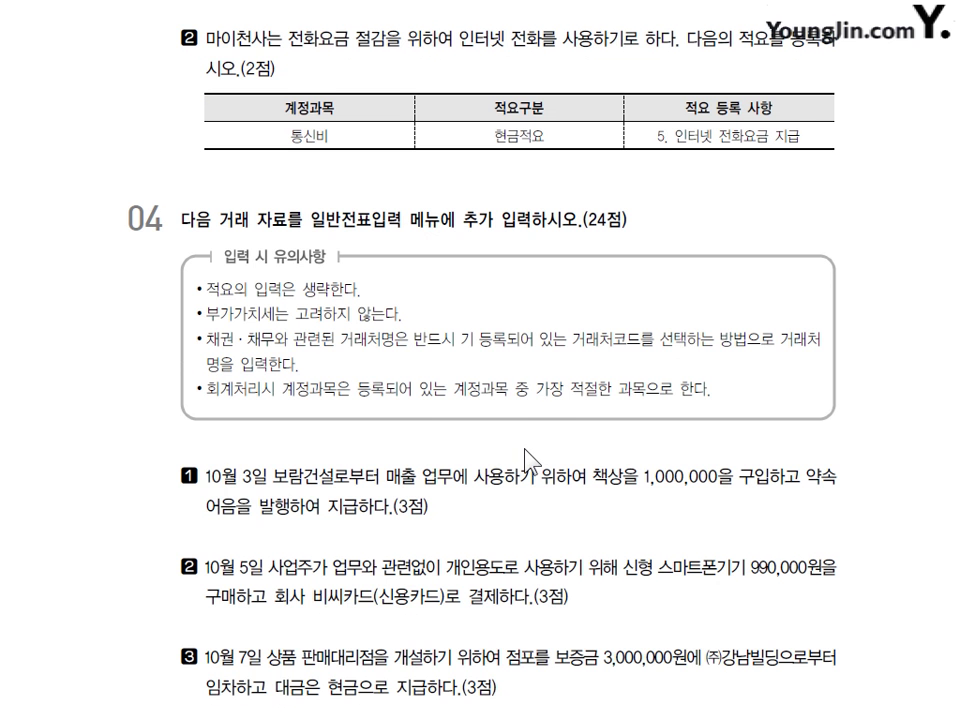
{"action": "scroll", "coordinate": [512, 443], "scroll_direction": "down", "scroll_amount": 4}
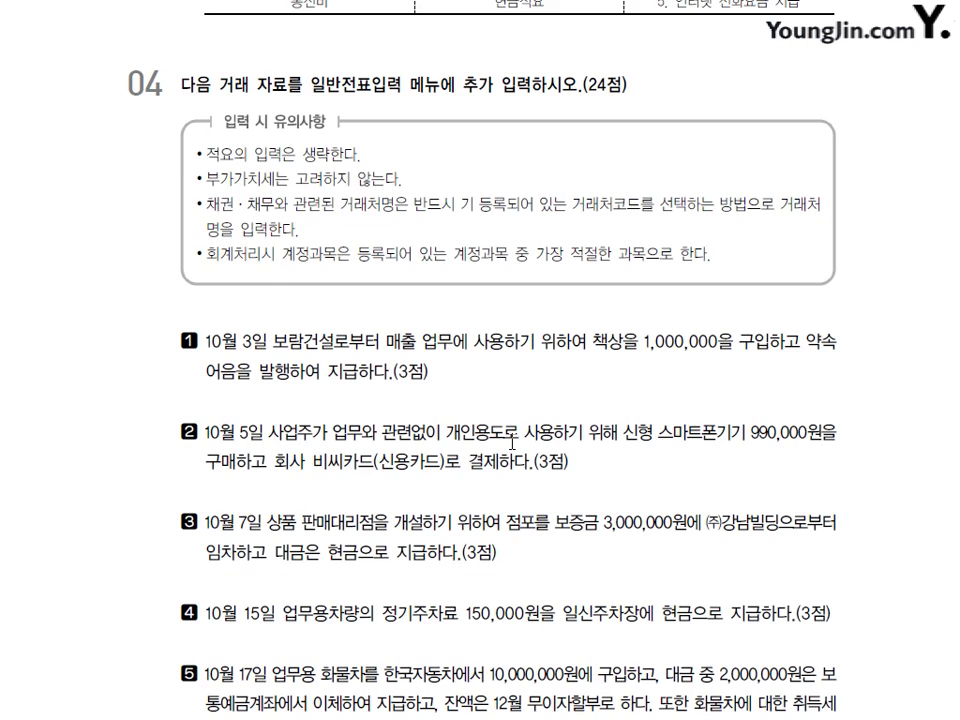
{"action": "scroll", "coordinate": [512, 443], "scroll_direction": "down", "scroll_amount": 1}
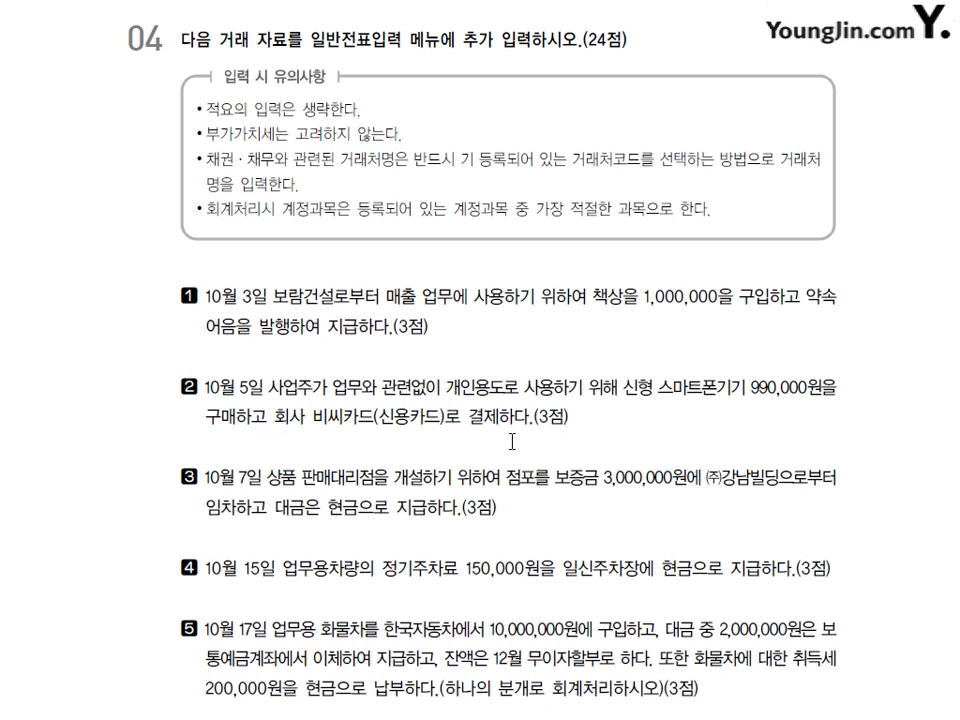
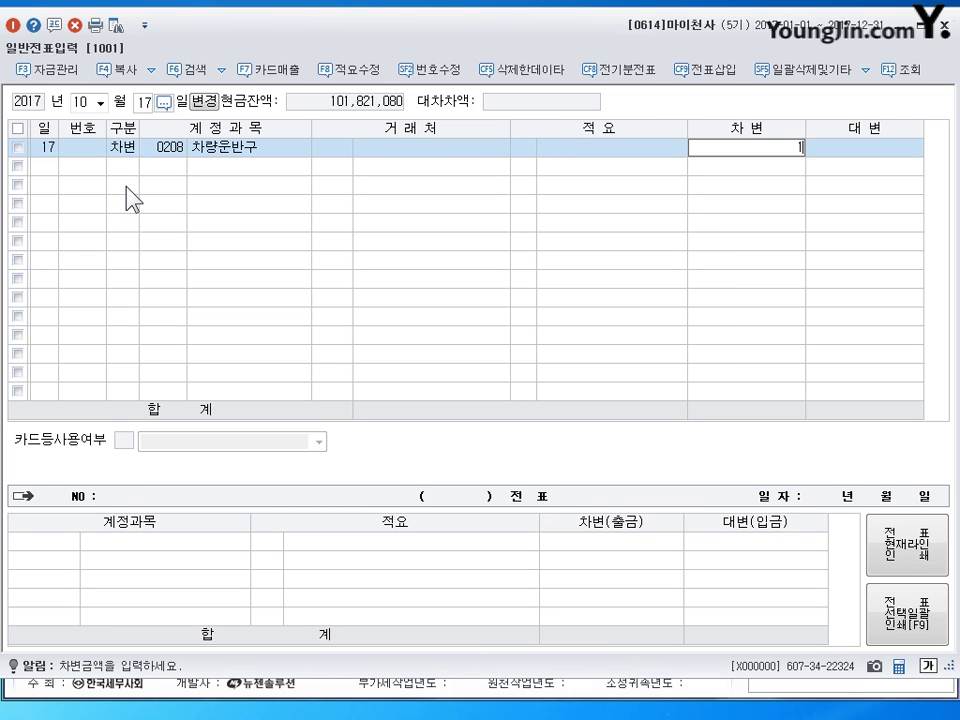
Step: Enter the 10,200,000 차량운반구 debit and a 2,000,000 credit to 0103 보통예금
{"action": "type", "text": "10200000"}
{"action": "key", "text": "Return"}
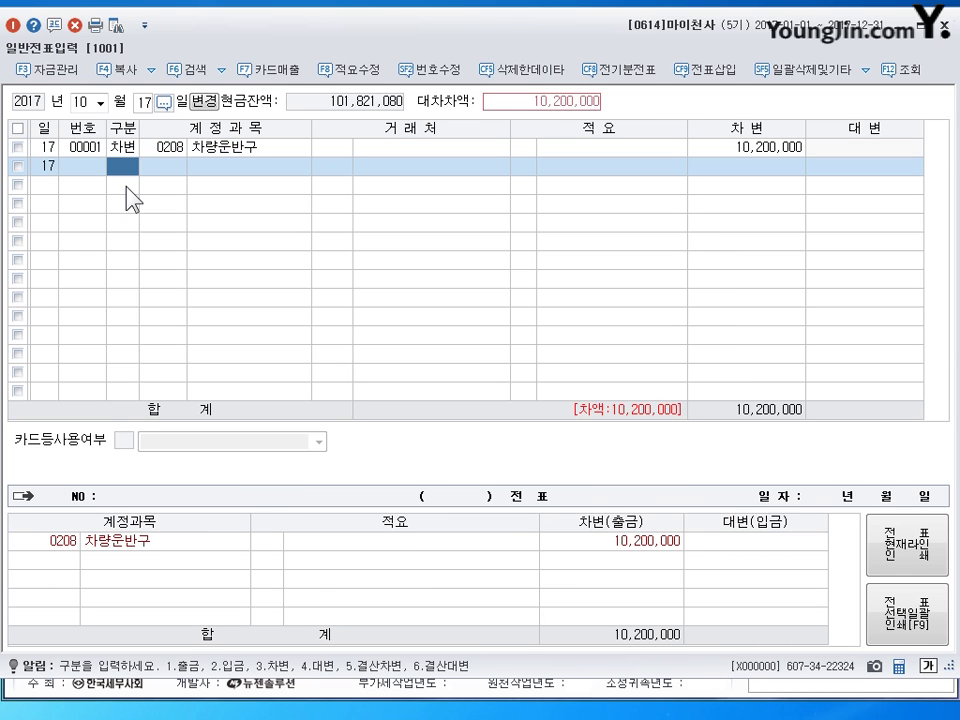
{"action": "type", "text": "40103"}
{"action": "key", "text": "Return"}
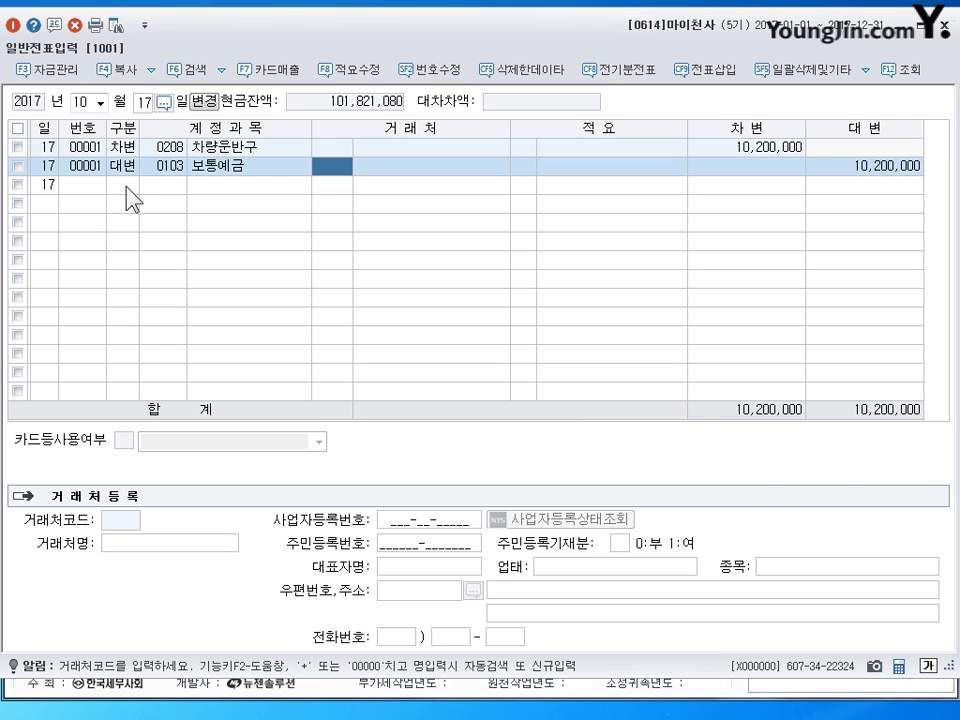
{"action": "key", "text": "Return"}
{"action": "key", "text": "Return"}
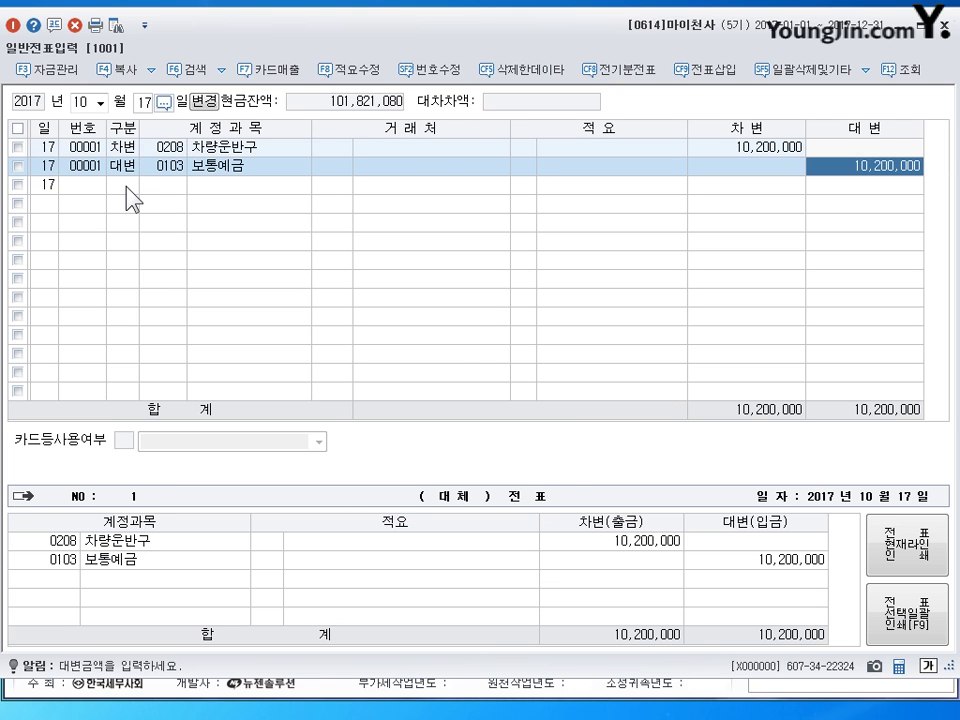
{"action": "type", "text": "2000000"}
{"action": "key", "text": "Return"}
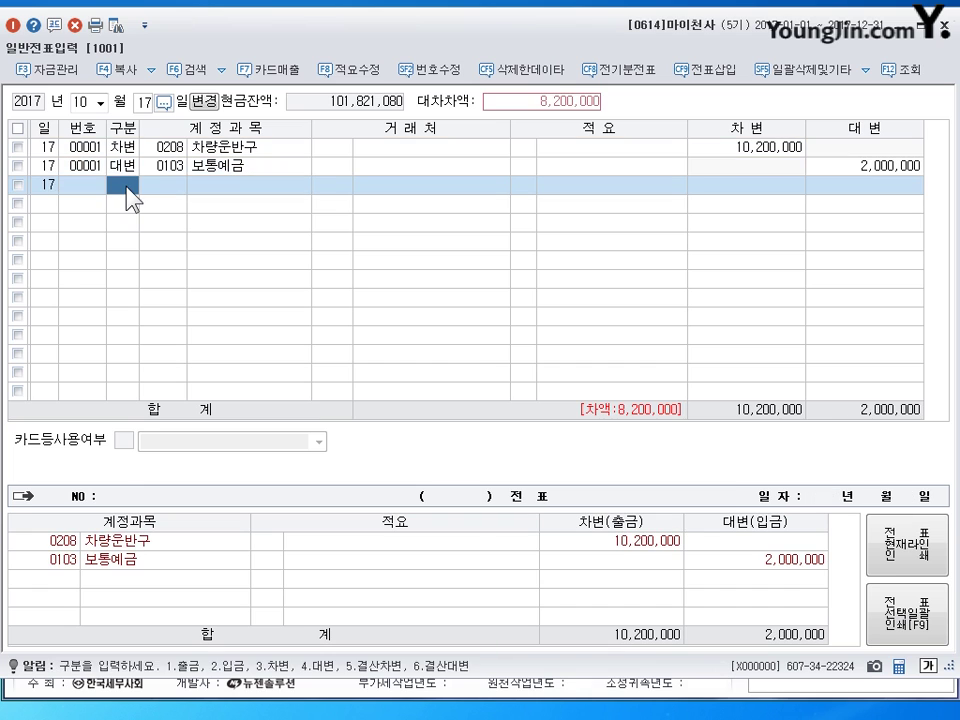
Step: Credit 8,000,000 to 0253 미지급금 with partner 한국자동차
{"action": "type", "text": "4253"}
{"action": "key", "text": "Return"}
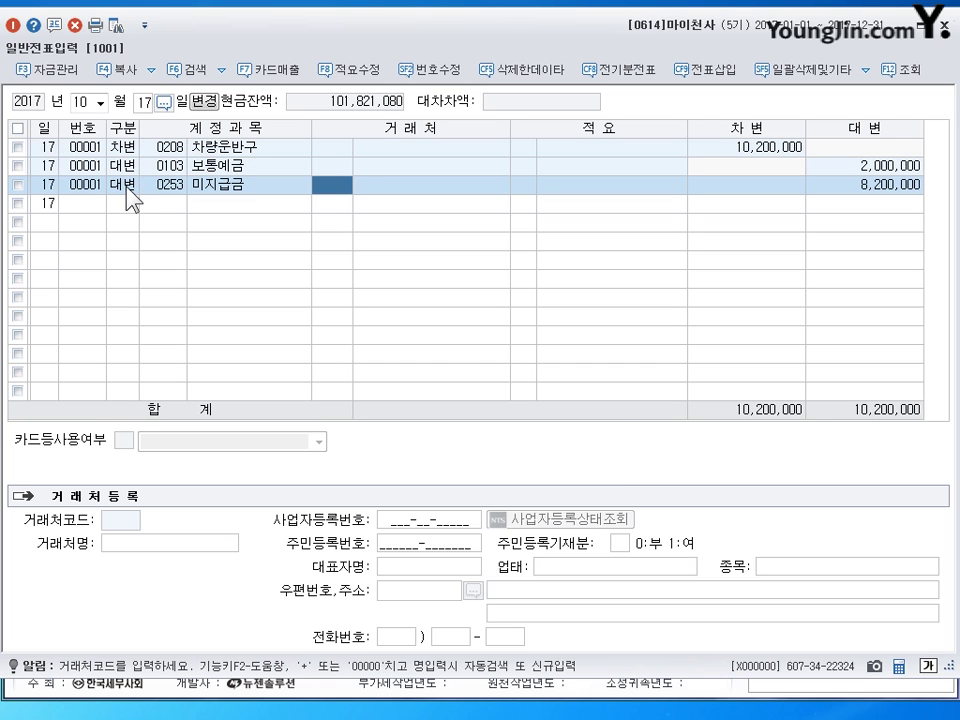
{"action": "type", "text": "한디"}
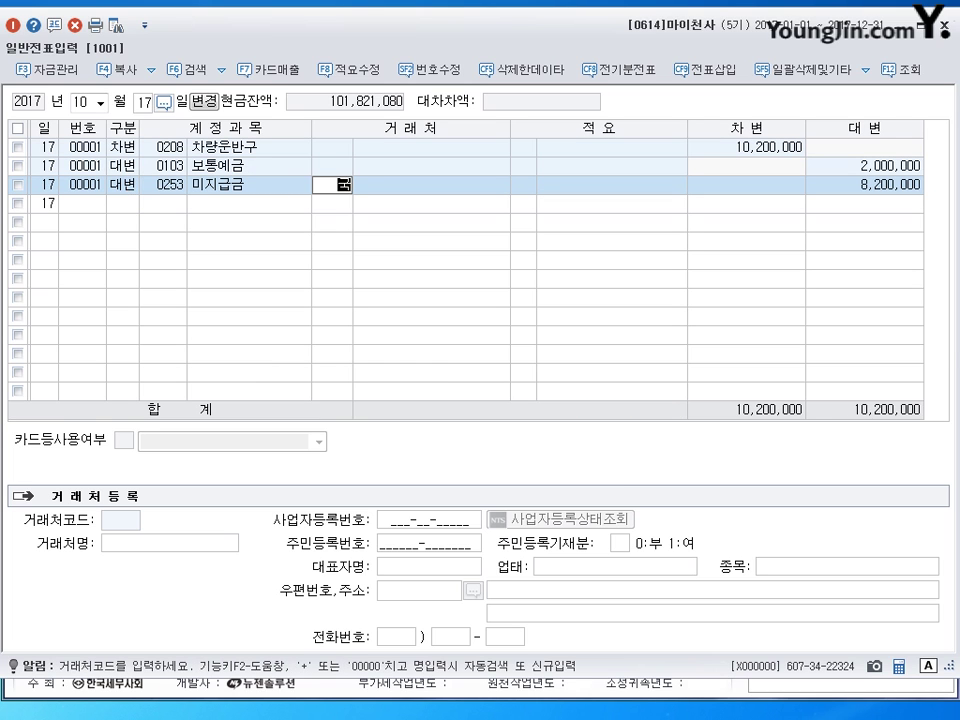
{"action": "key", "text": "BackSpace"}
{"action": "type", "text": "국"}
{"action": "key", "text": "Return"}
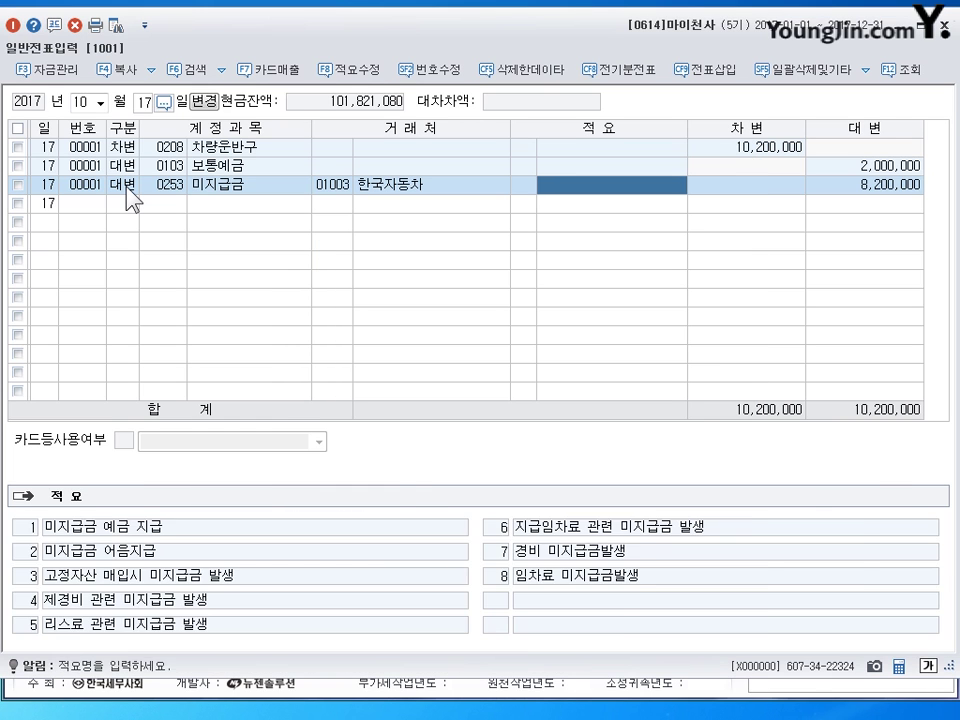
{"action": "key", "text": "Return"}
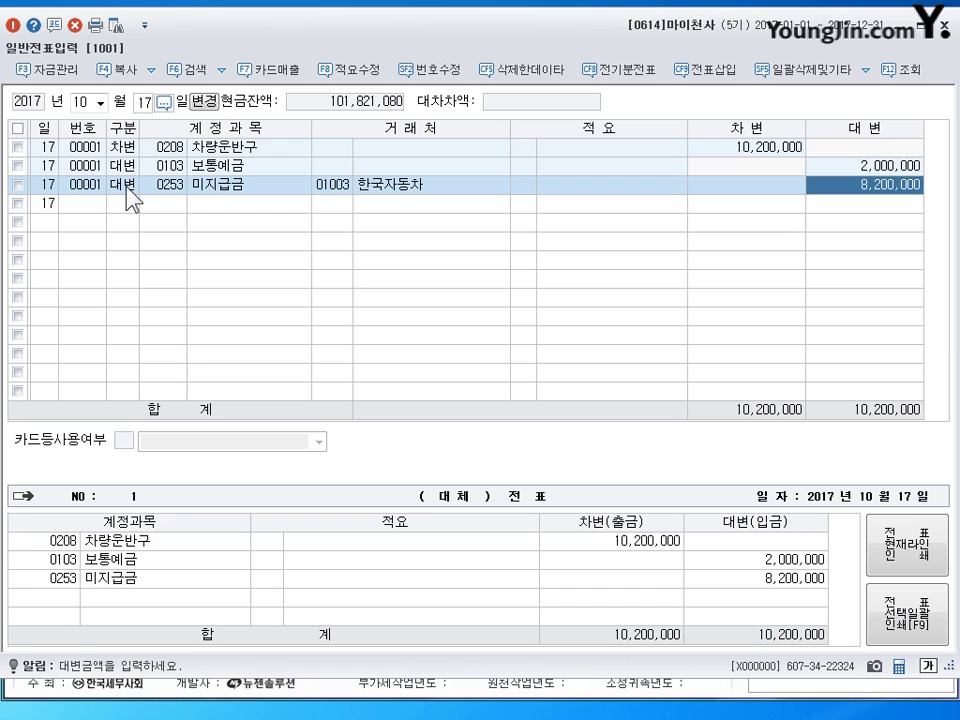
{"action": "type", "text": "8000000"}
{"action": "key", "text": "Return"}
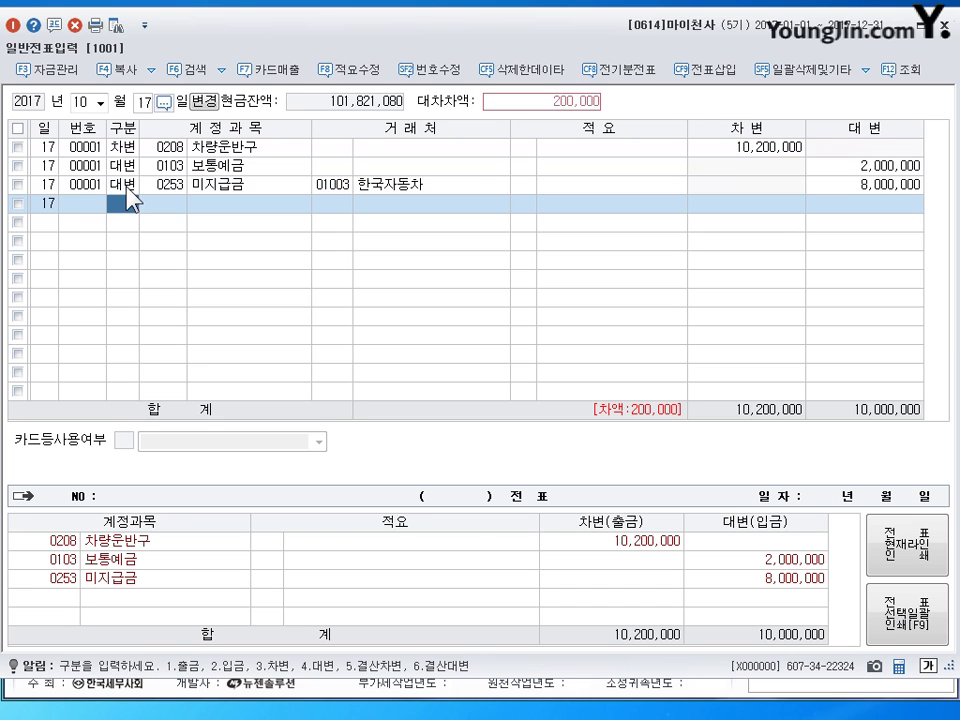
Step: Credit the remaining 200,000 to 0101 현금 to balance the voucher
{"action": "type", "text": "410"}
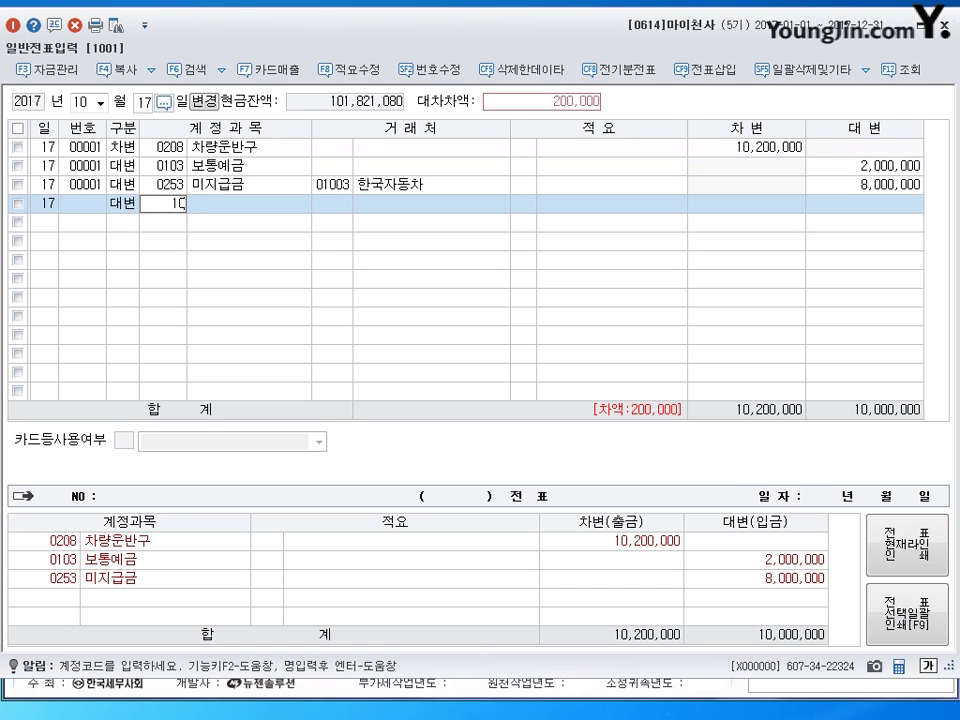
{"action": "type", "text": "1"}
{"action": "key", "text": "Return"}
{"action": "key", "text": "Return"}
{"action": "key", "text": "Return"}
{"action": "key", "text": "Return"}
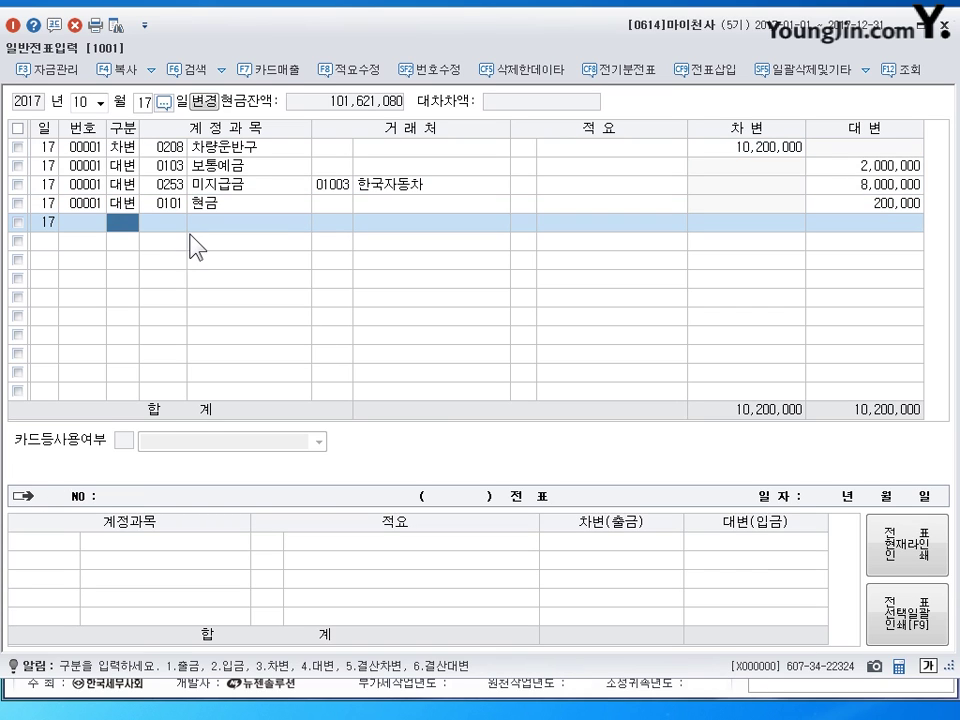
{"action": "left_click", "coordinate": [148, 102]}
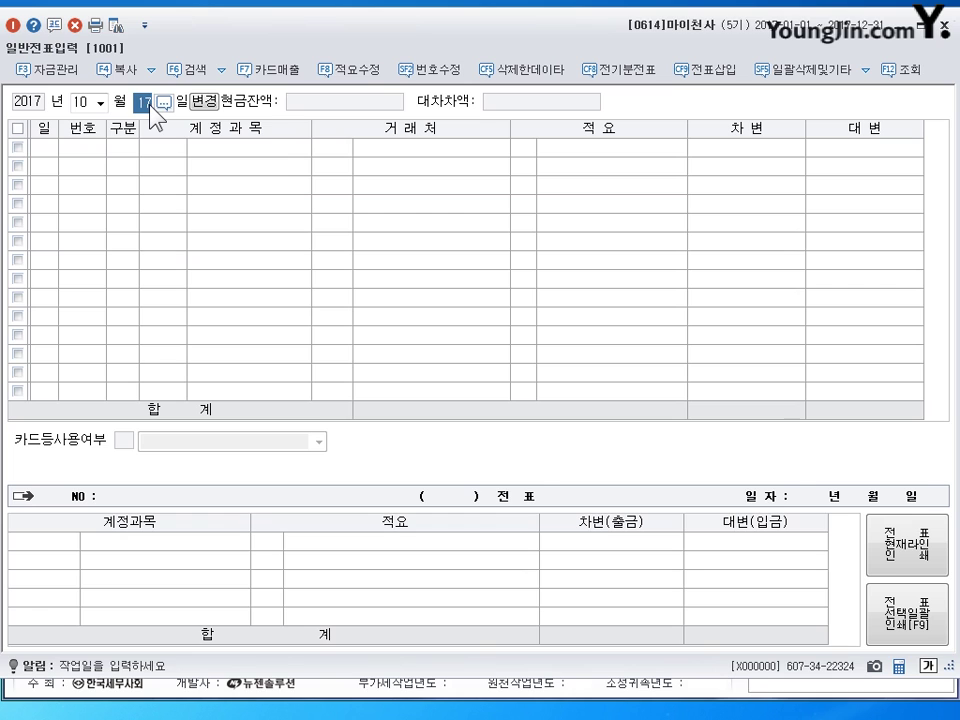
Step: On day 27, debit 0253 미지급금 (국민카드) 300,000 and credit 0103 보통예금 300,000
{"action": "type", "text": "27"}
{"action": "key", "text": "Return"}
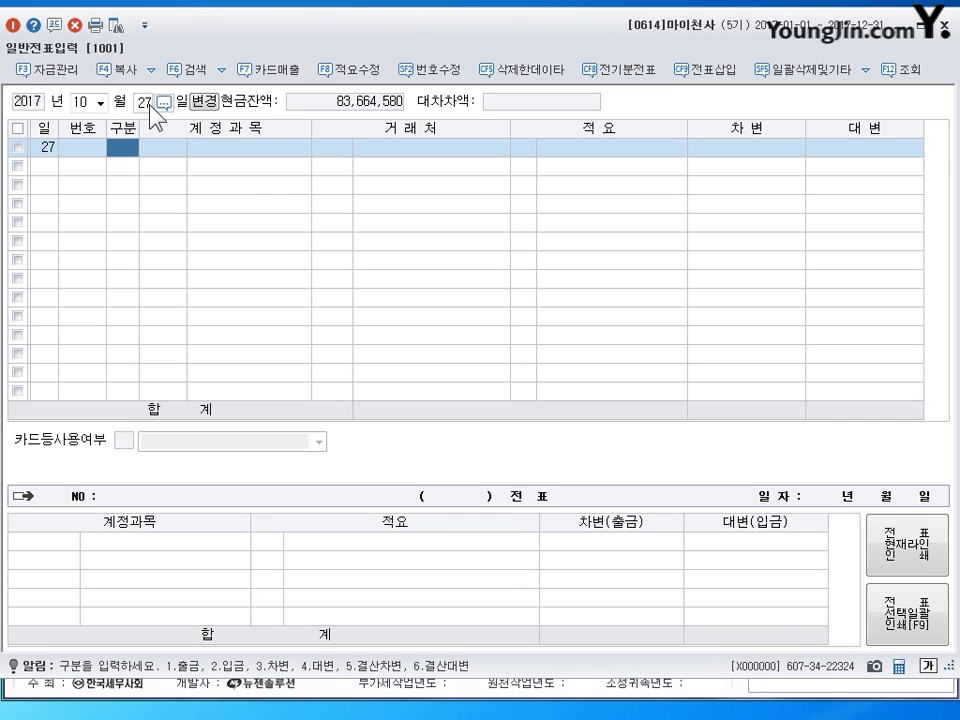
{"action": "type", "text": "3"}
{"action": "key", "text": "Return"}
{"action": "type", "text": "253"}
{"action": "key", "text": "Return"}
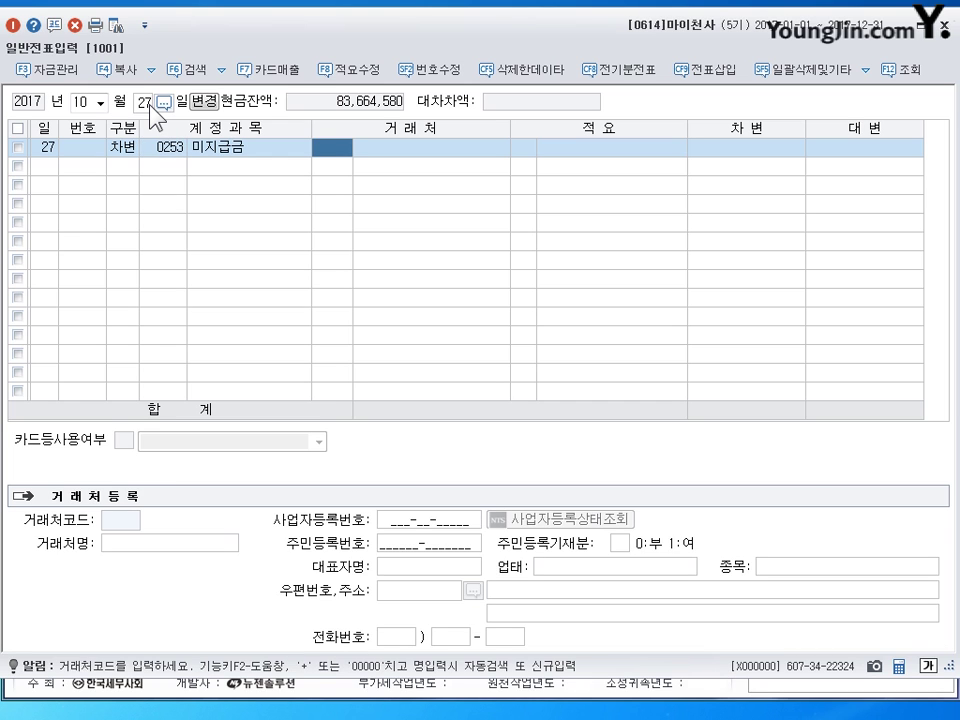
{"action": "type", "text": "국민"}
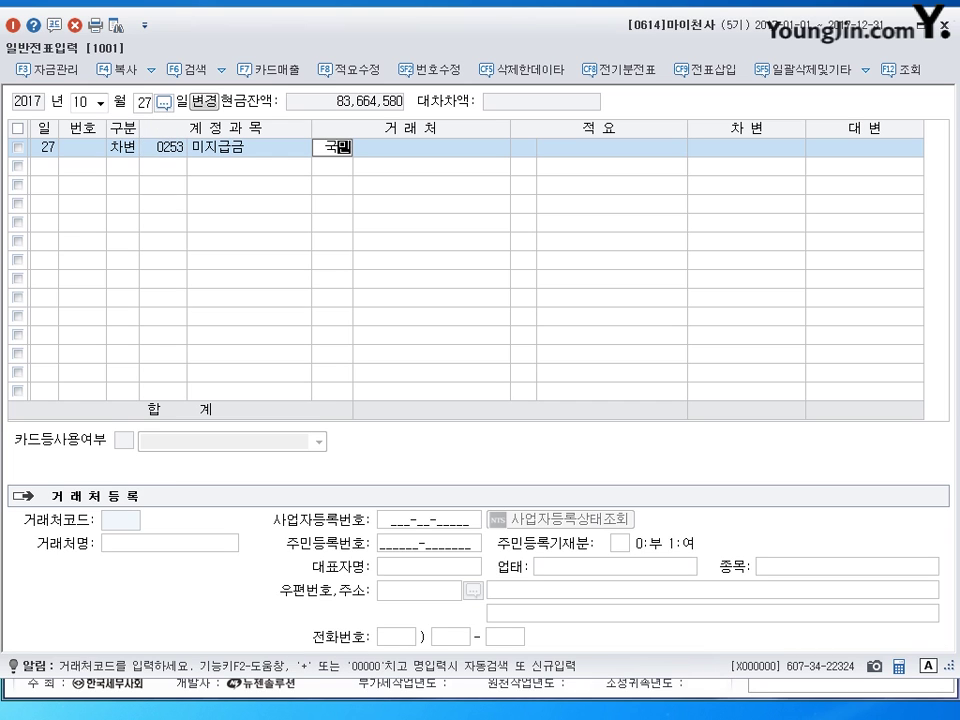
{"action": "key", "text": "Return"}
{"action": "key", "text": "Return"}
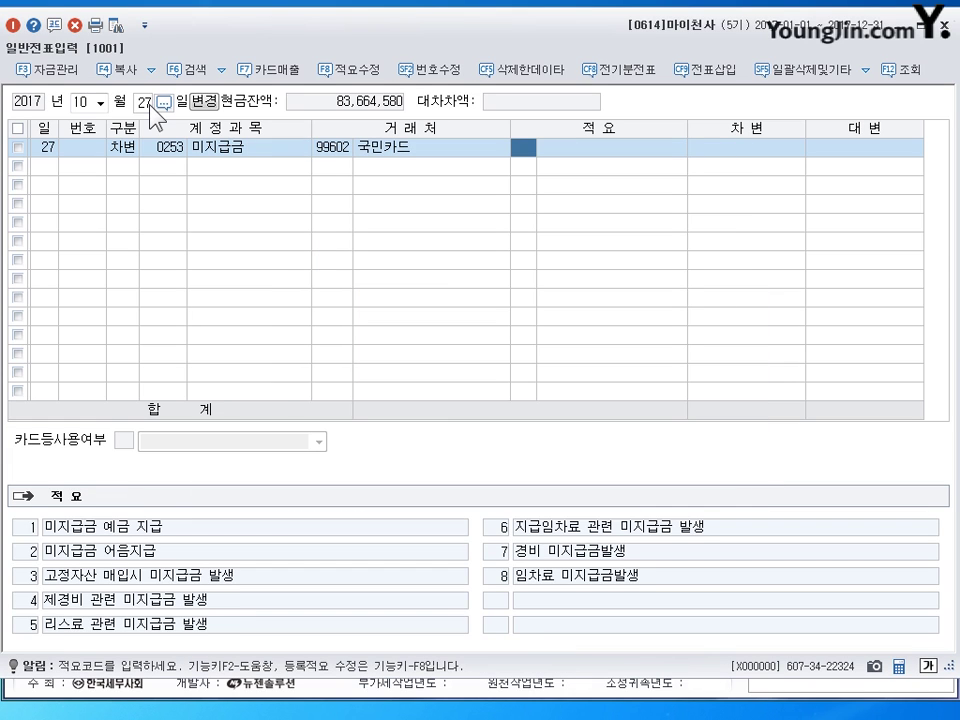
{"action": "key", "text": "Return"}
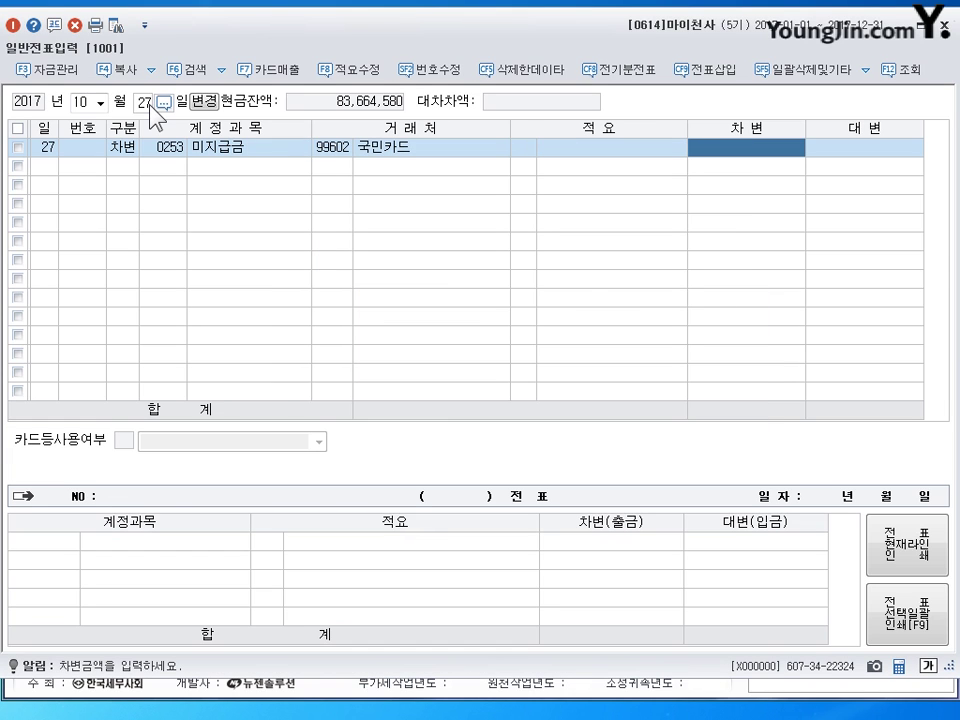
{"action": "type", "text": "3000000"}
{"action": "key", "text": "Return"}
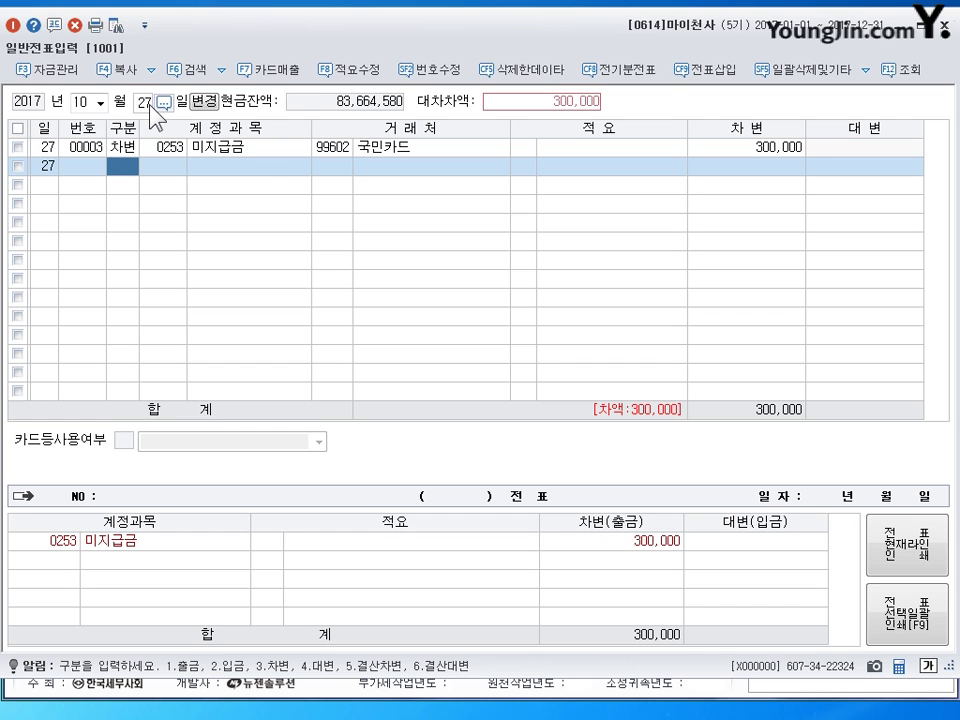
{"action": "type", "text": "4"}
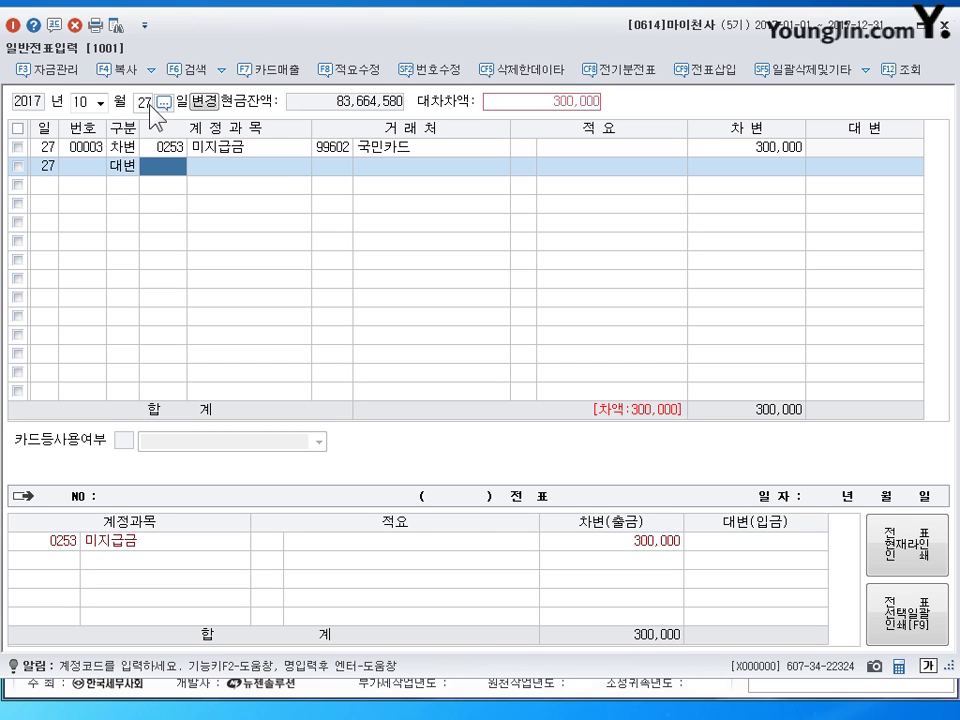
{"action": "type", "text": "103"}
{"action": "key", "text": "Return"}
{"action": "key", "text": "Return"}
{"action": "key", "text": "Return"}
{"action": "key", "text": "Return"}
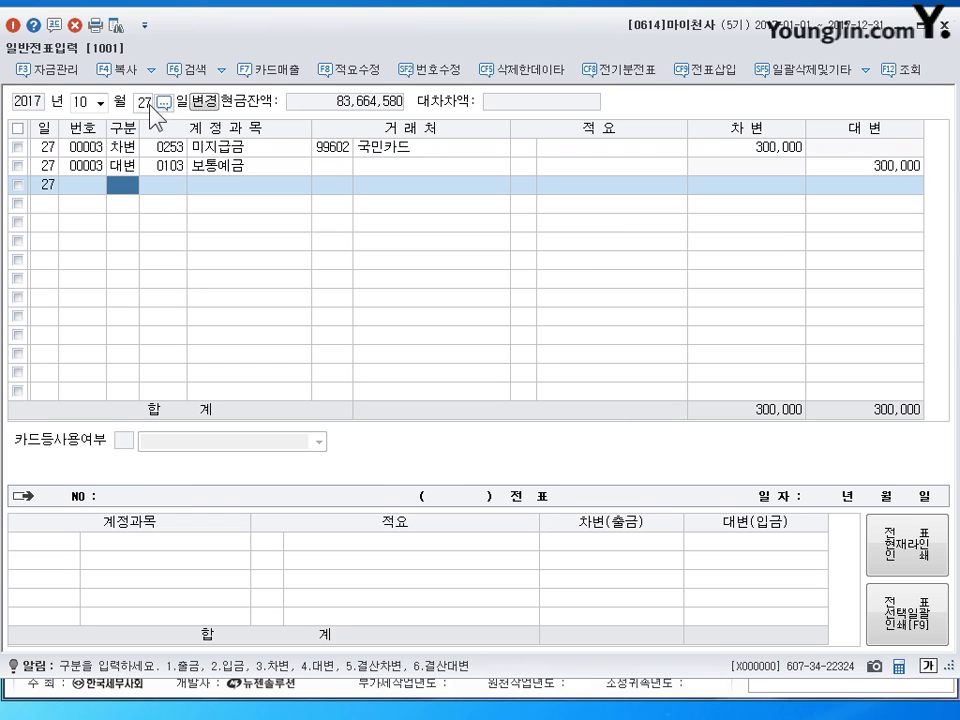
Step: Start a day-28 voucher with a debit line on 0131 선급금
{"action": "left_click", "coordinate": [148, 103]}
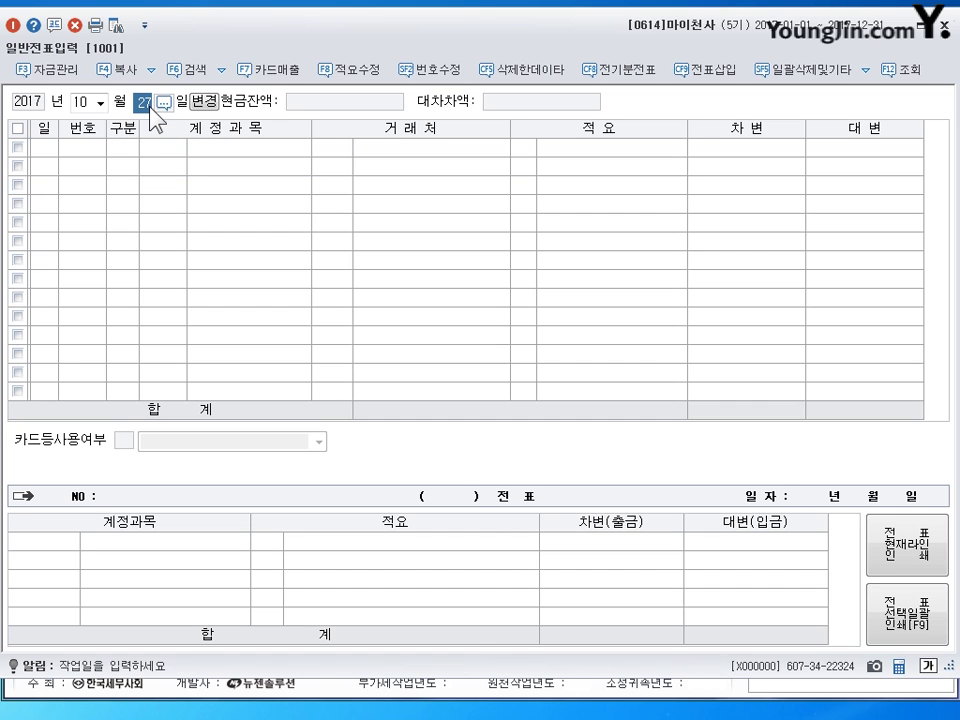
{"action": "type", "text": "28"}
{"action": "key", "text": "Return"}
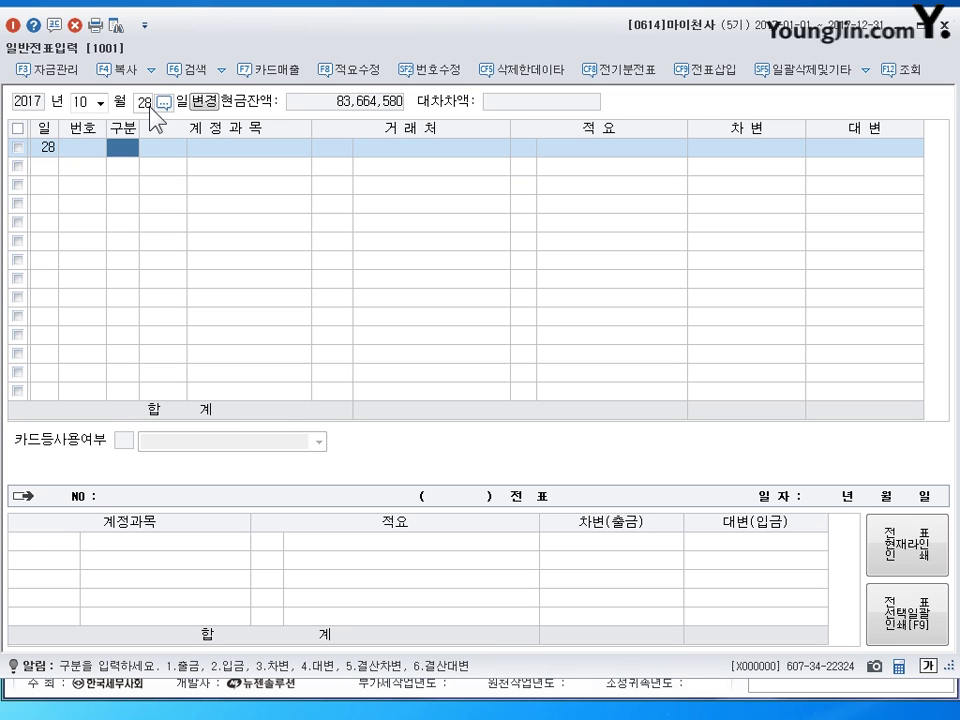
{"action": "type", "text": "3"}
{"action": "key", "text": "Return"}
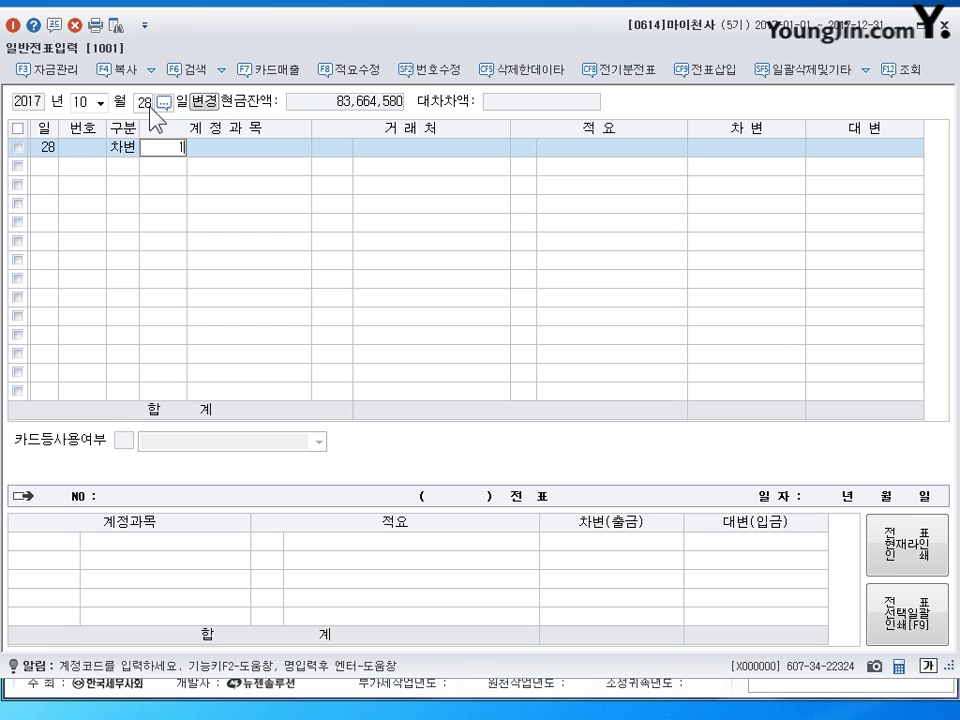
{"action": "type", "text": "131"}
{"action": "key", "text": "Return"}
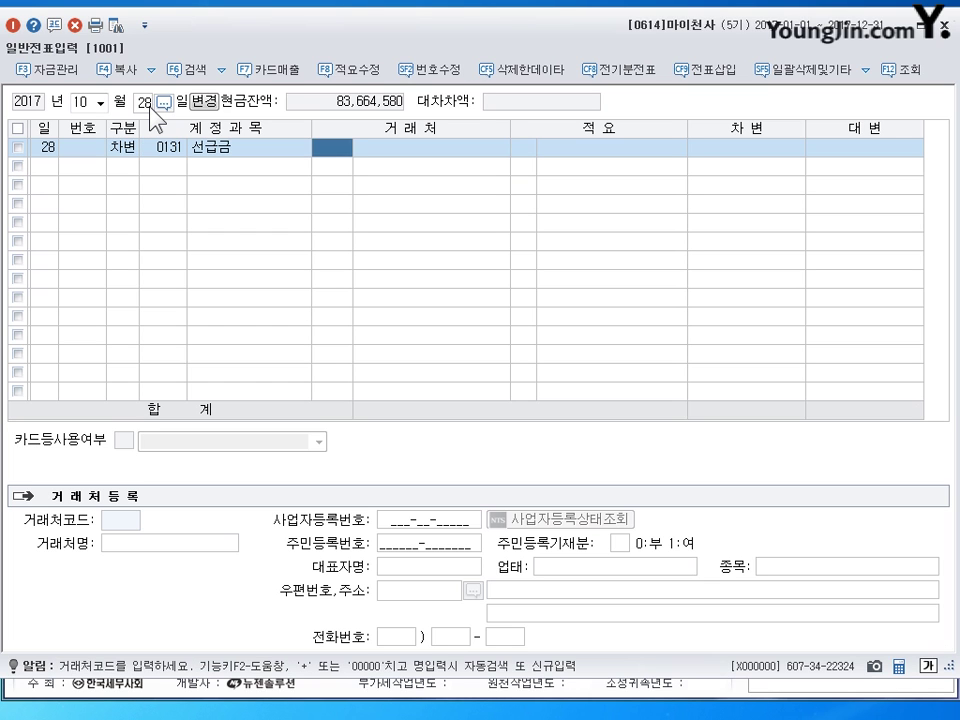
Step: Set partner 독도건강, debit 800,000, and credit 0102 당좌예금 to balance
{"action": "type", "text": "독도"}
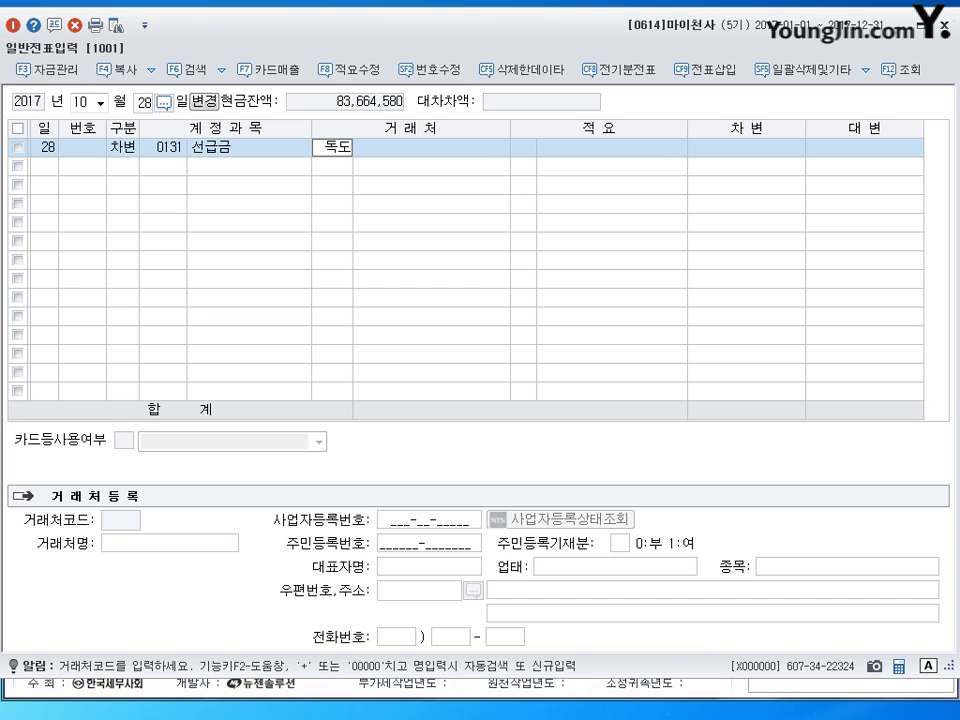
{"action": "key", "text": "Return"}
{"action": "key", "text": "Return"}
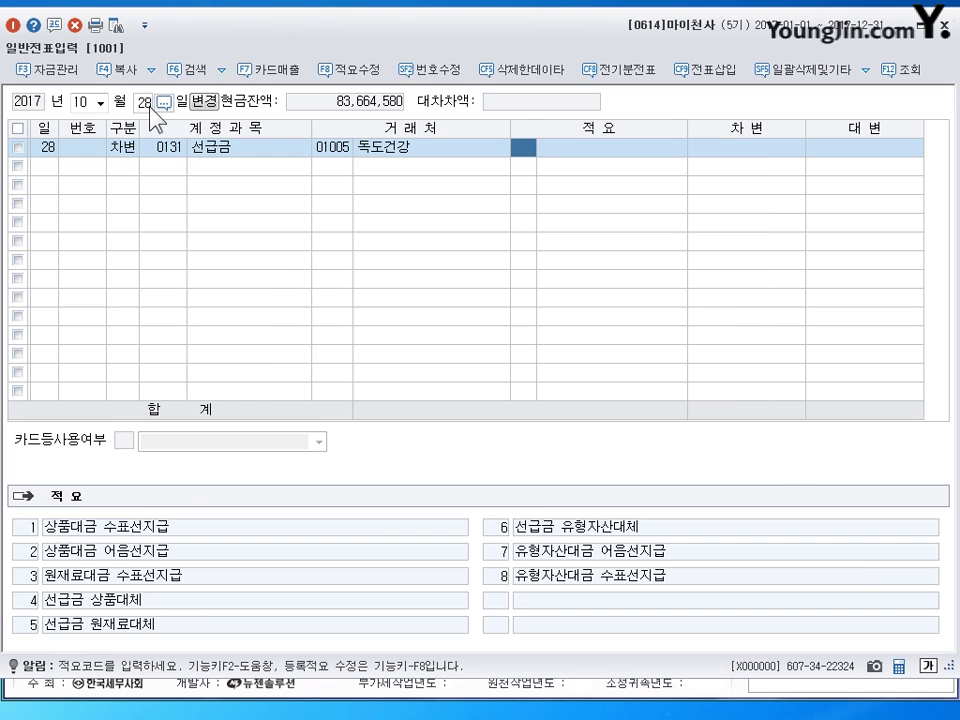
{"action": "key", "text": "Return"}
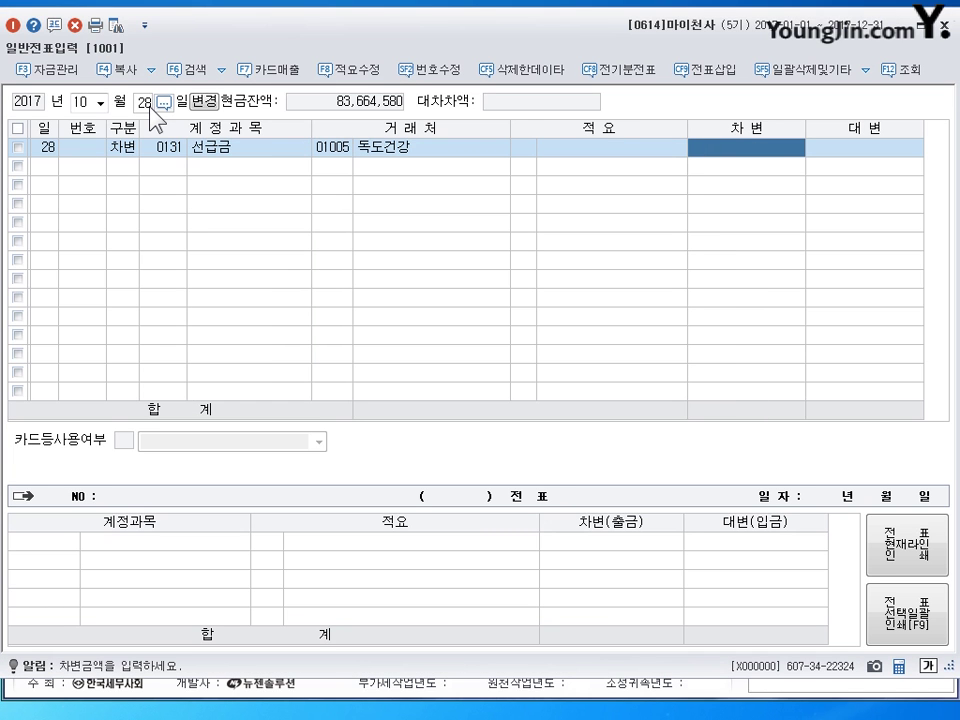
{"action": "type", "text": "8000000"}
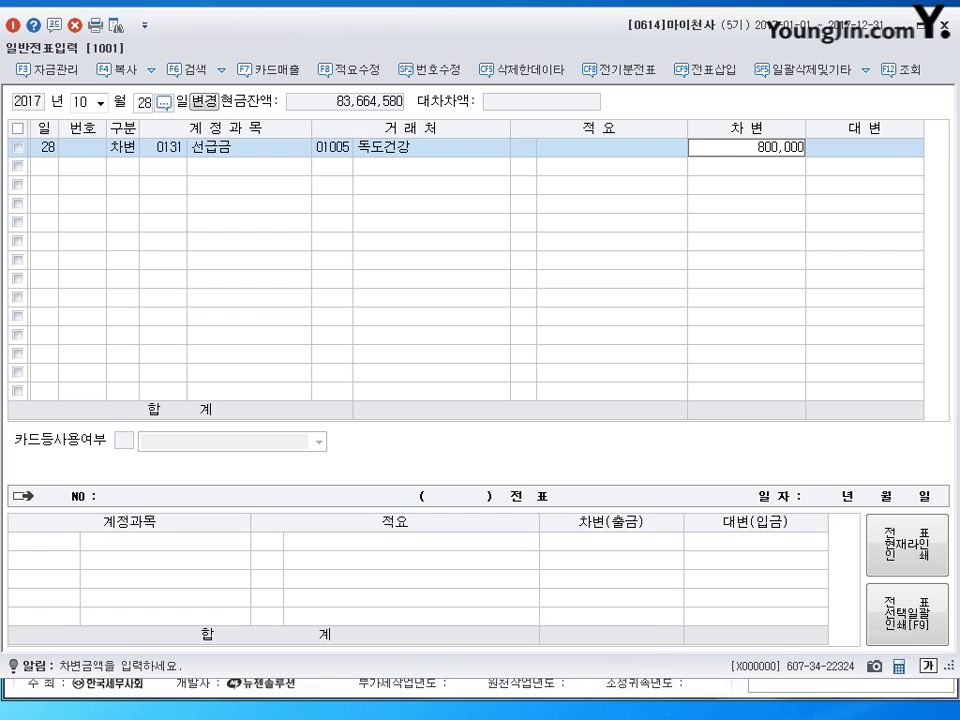
{"action": "key", "text": "Return"}
{"action": "type", "text": "4102"}
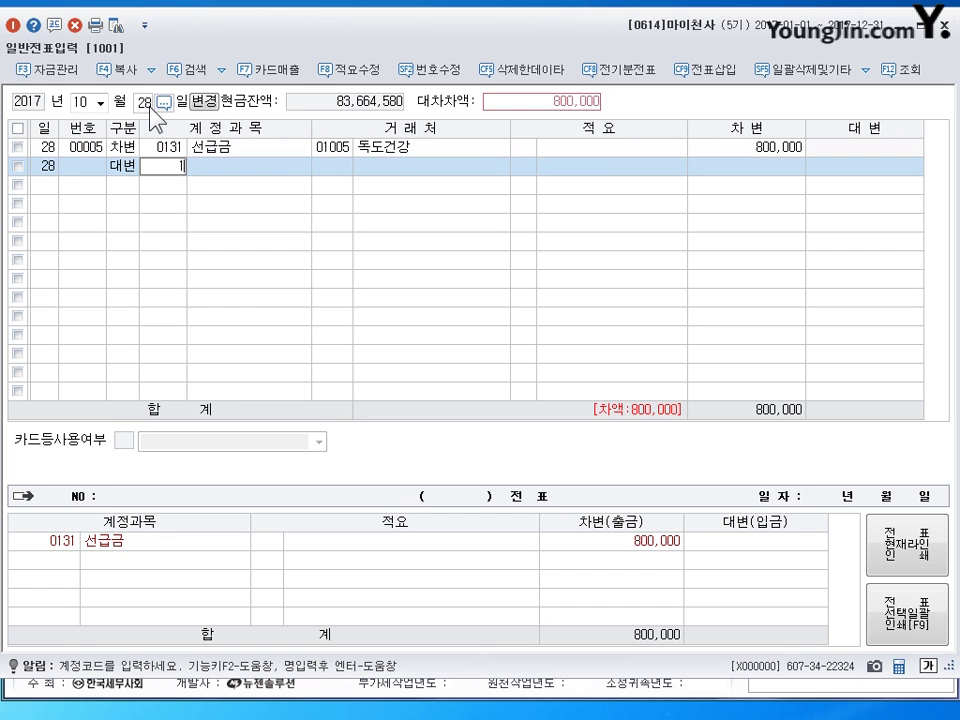
{"action": "key", "text": "Return"}
{"action": "key", "text": "Return"}
{"action": "key", "text": "Return"}
{"action": "key", "text": "Return"}
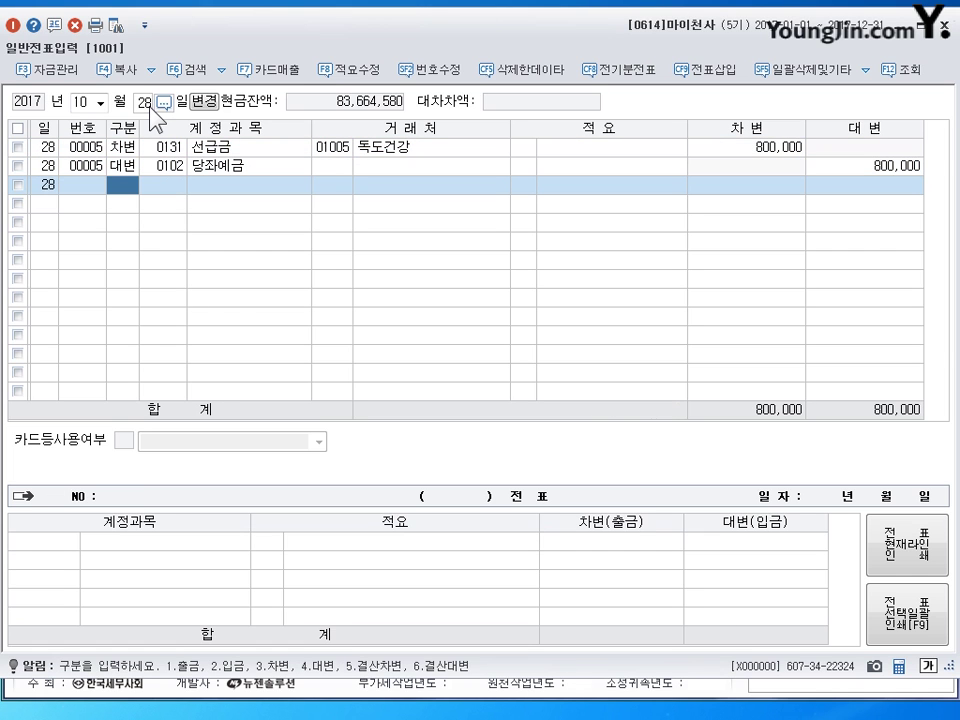
Step: On day 31, debit 0801 급여 5,350,000
{"action": "left_click", "coordinate": [147, 103]}
{"action": "type", "text": "31"}
{"action": "key", "text": "Return"}
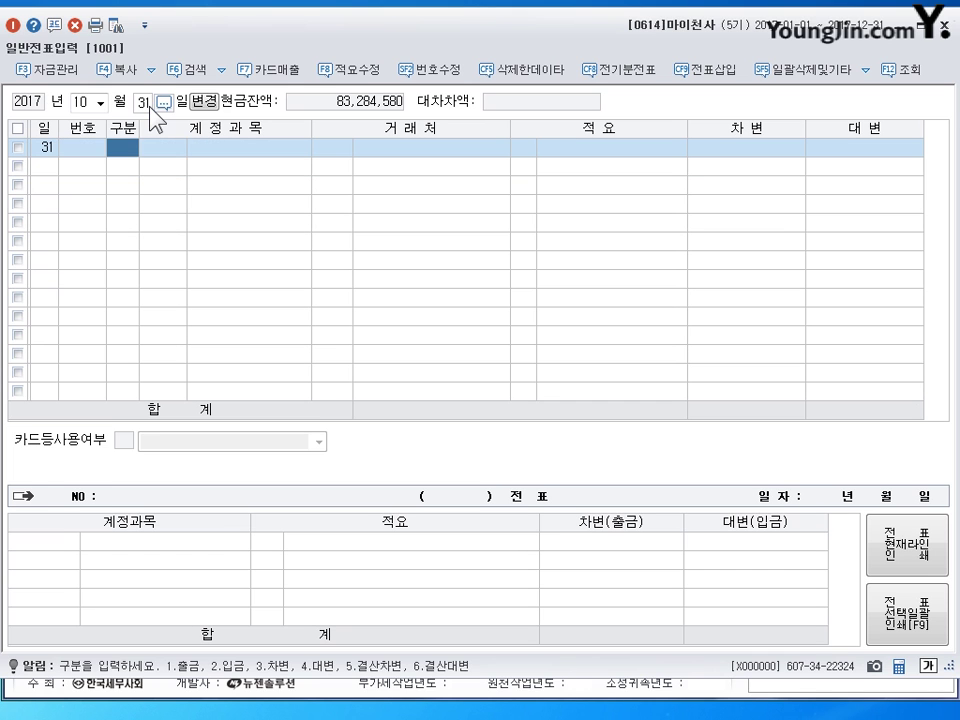
{"action": "type", "text": "3801"}
{"action": "key", "text": "Return"}
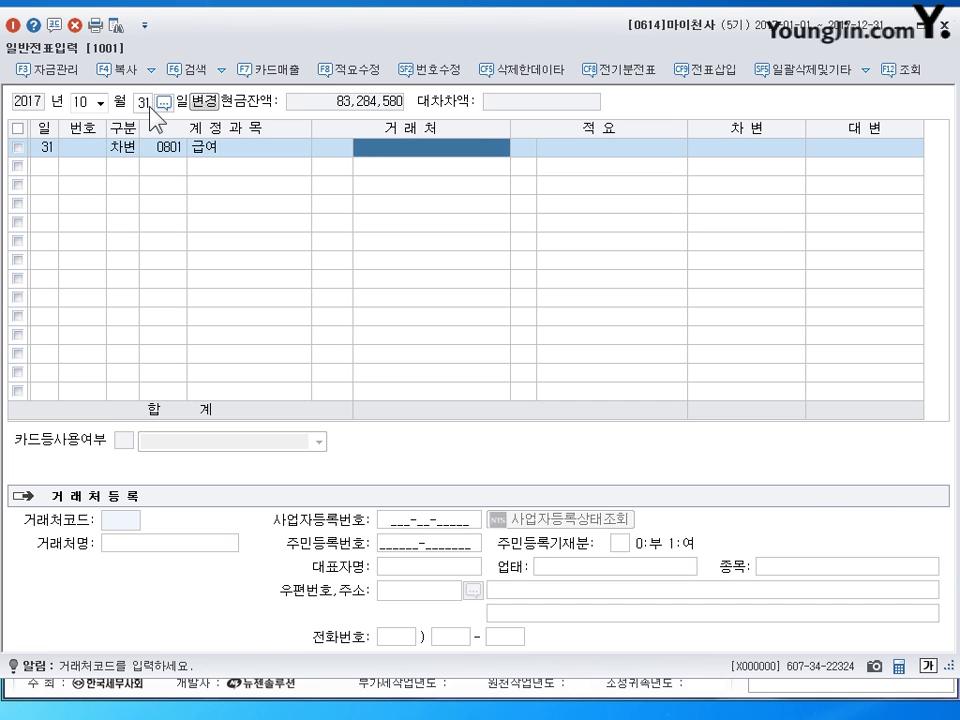
{"action": "key", "text": "Return"}
{"action": "key", "text": "Return"}
{"action": "type", "text": "5350000"}
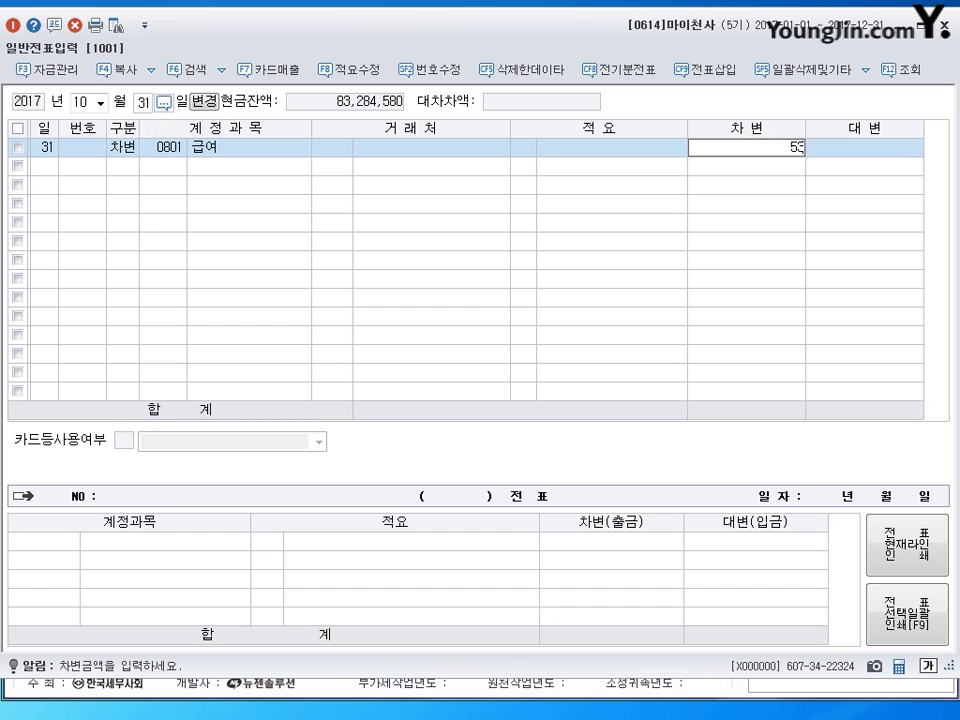
{"action": "key", "text": "Return"}
Step: Credit 535,000 to 0254 예수금
{"action": "type", "text": "4"}
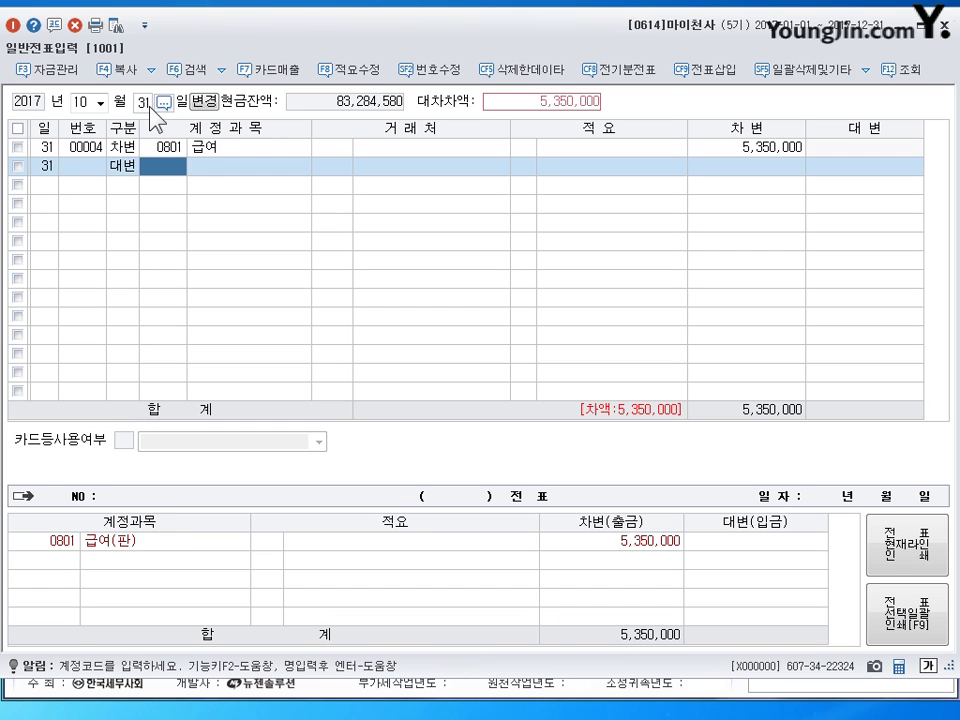
{"action": "type", "text": "254"}
{"action": "key", "text": "Return"}
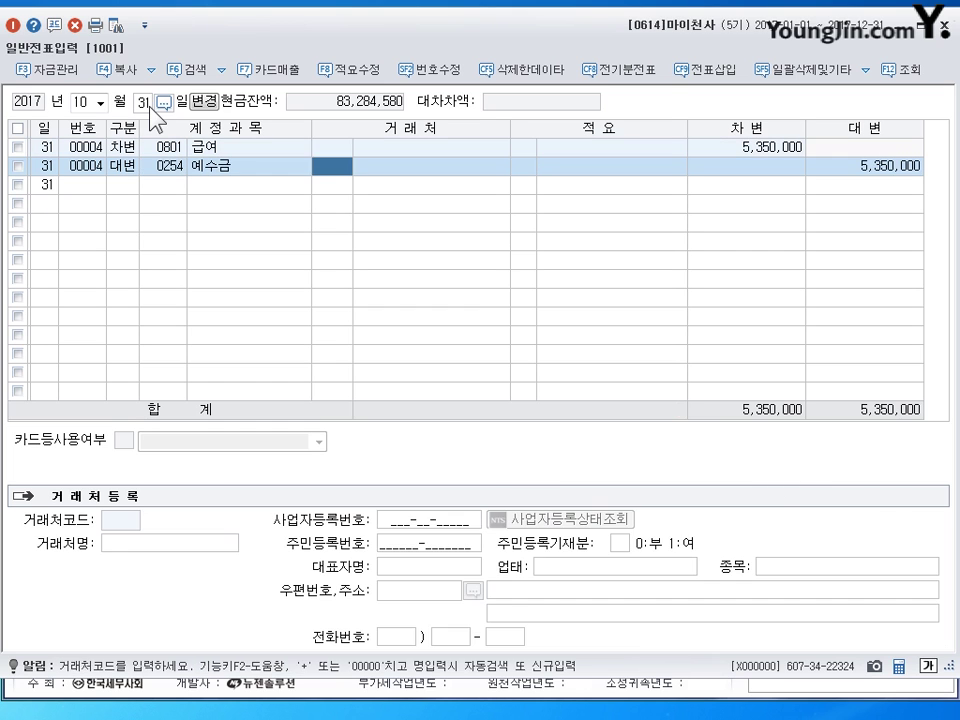
{"action": "key", "text": "Return"}
{"action": "key", "text": "Return"}
{"action": "type", "text": "535000"}
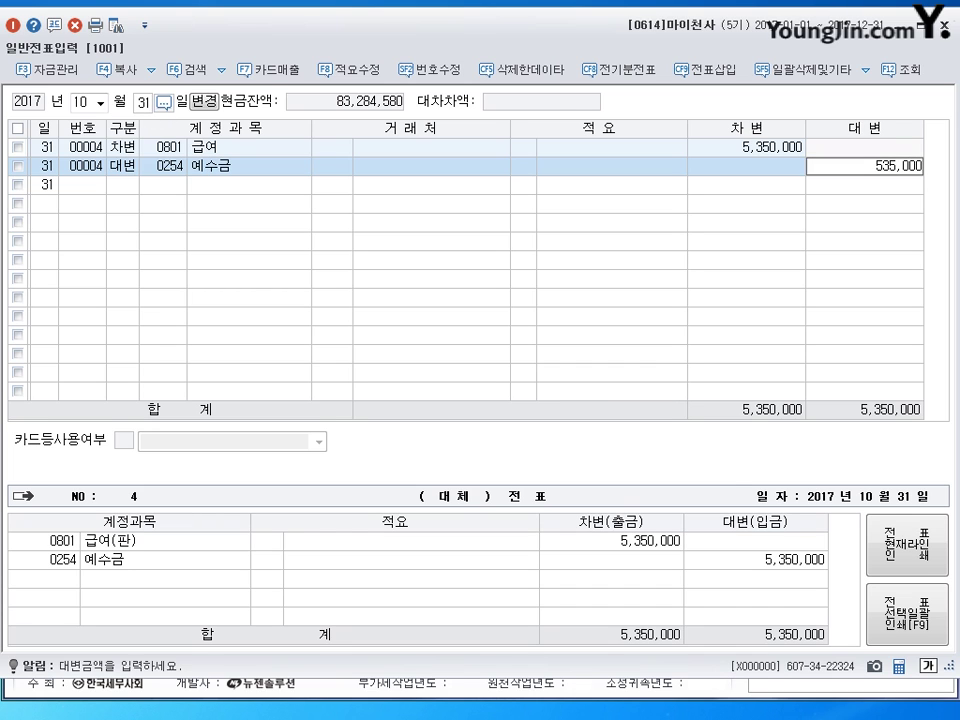
{"action": "key", "text": "Return"}
Step: Credit the remaining 4,815,000 to 0103 보통예금 and review the finished voucher
{"action": "type", "text": "4"}
{"action": "type", "text": "103"}
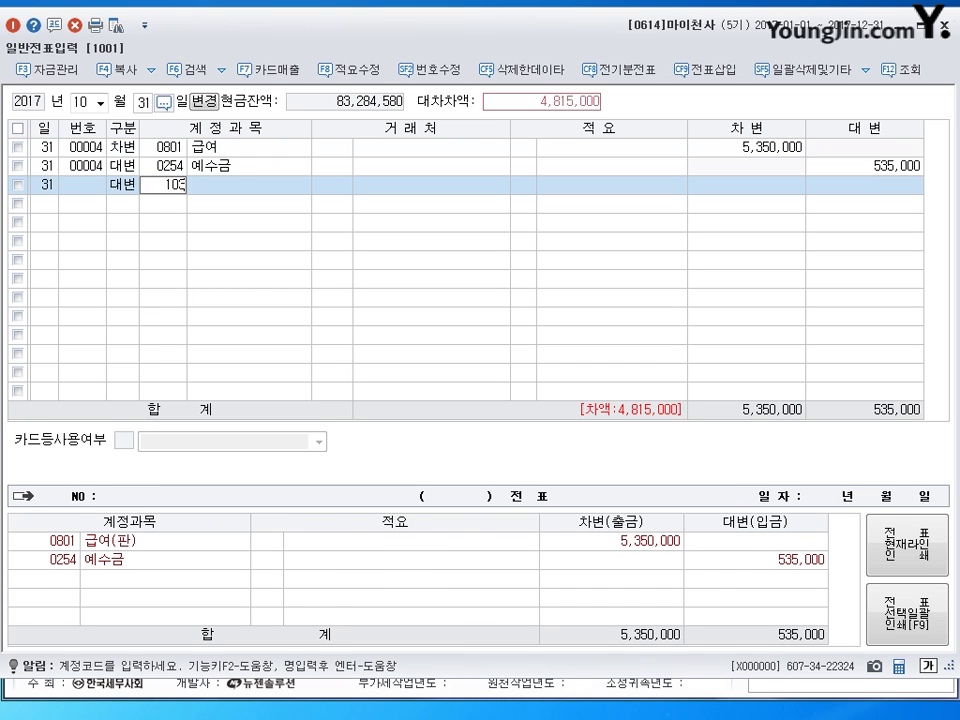
{"action": "key", "text": "Return"}
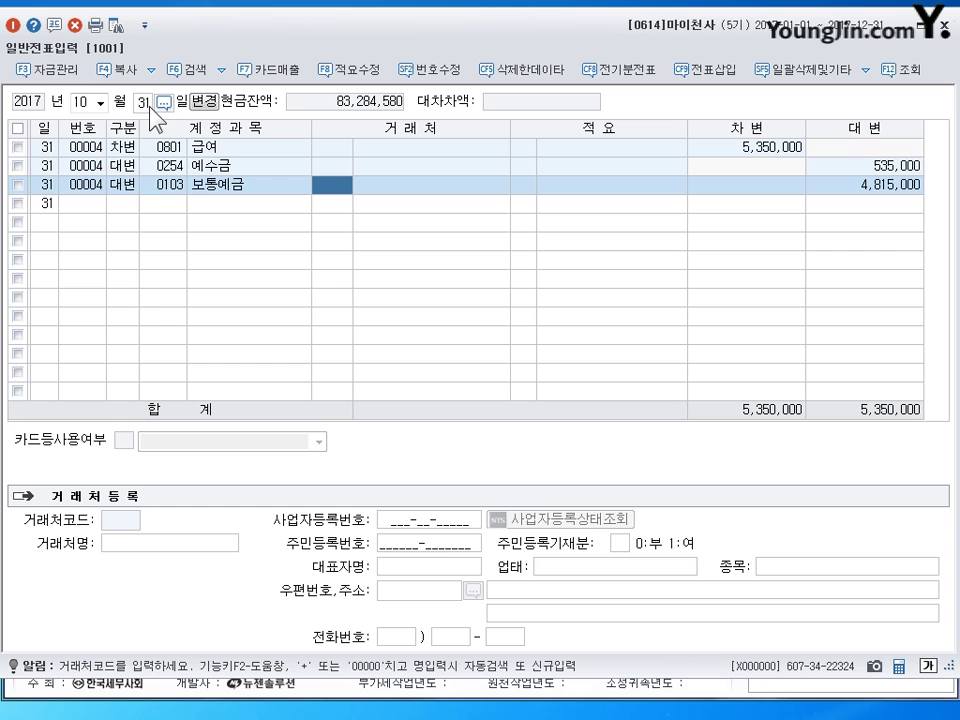
{"action": "left_click", "coordinate": [152, 188]}
{"action": "left_click", "coordinate": [213, 237]}
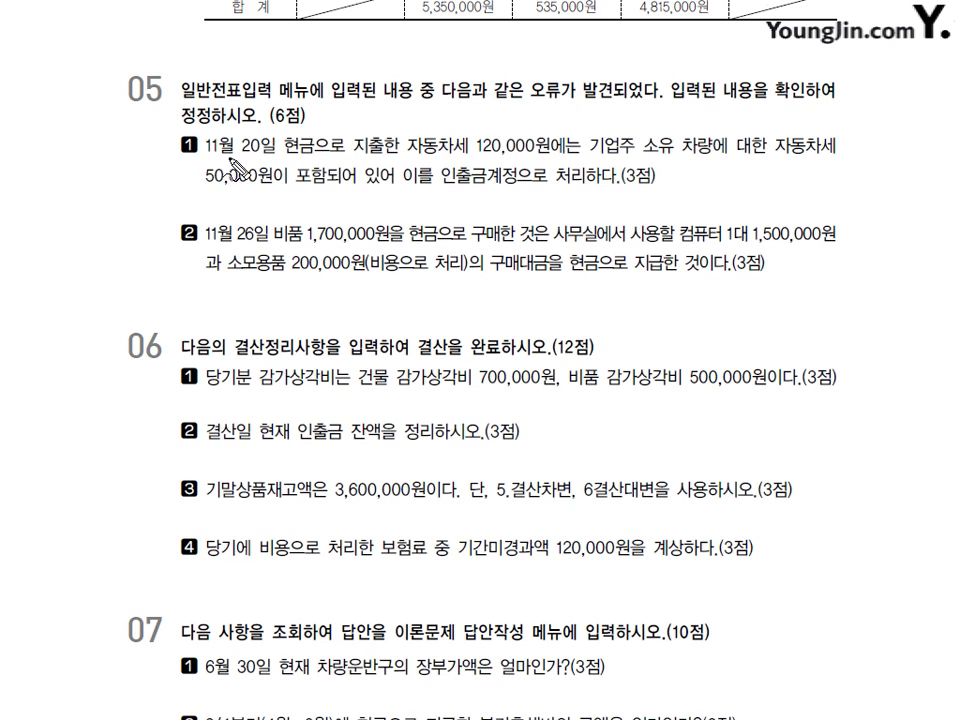
{"action": "mouse_move", "coordinate": [198, 157]}
{"action": "left_mouse_down"}
{"action": "mouse_move", "coordinate": [236, 166]}
{"action": "mouse_move", "coordinate": [262, 157]}
{"action": "left_mouse_up"}
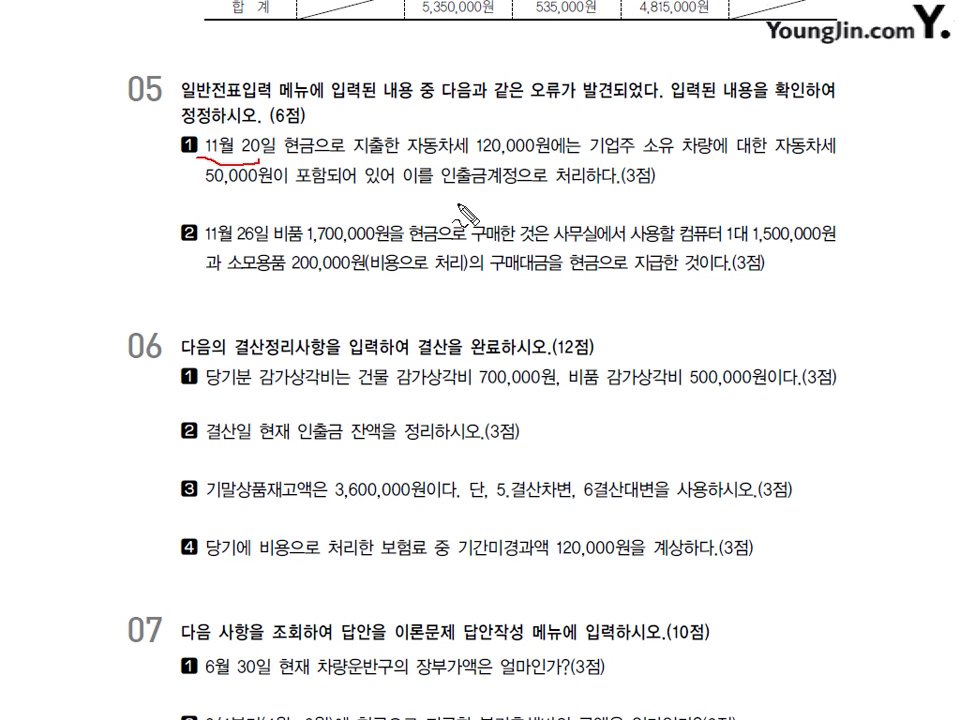
{"action": "key", "text": "Escape"}
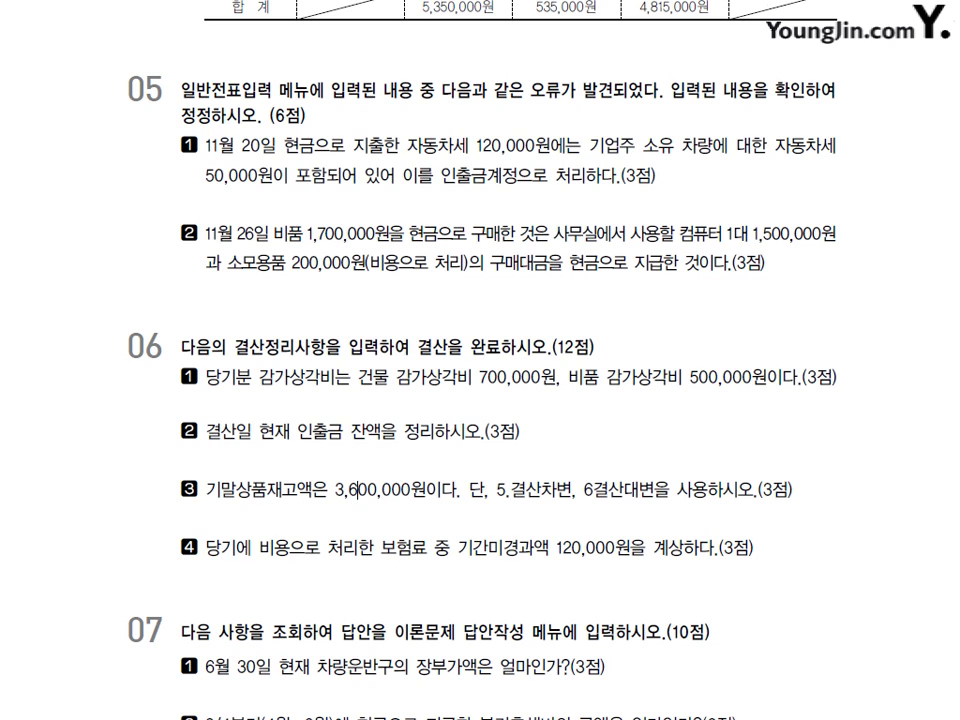
{"action": "key", "text": "alt+Tab"}
Step: Go to November 20 and reduce the 세금과공과 debit from 120,000 to 70,000
{"action": "left_click", "coordinate": [84, 103]}
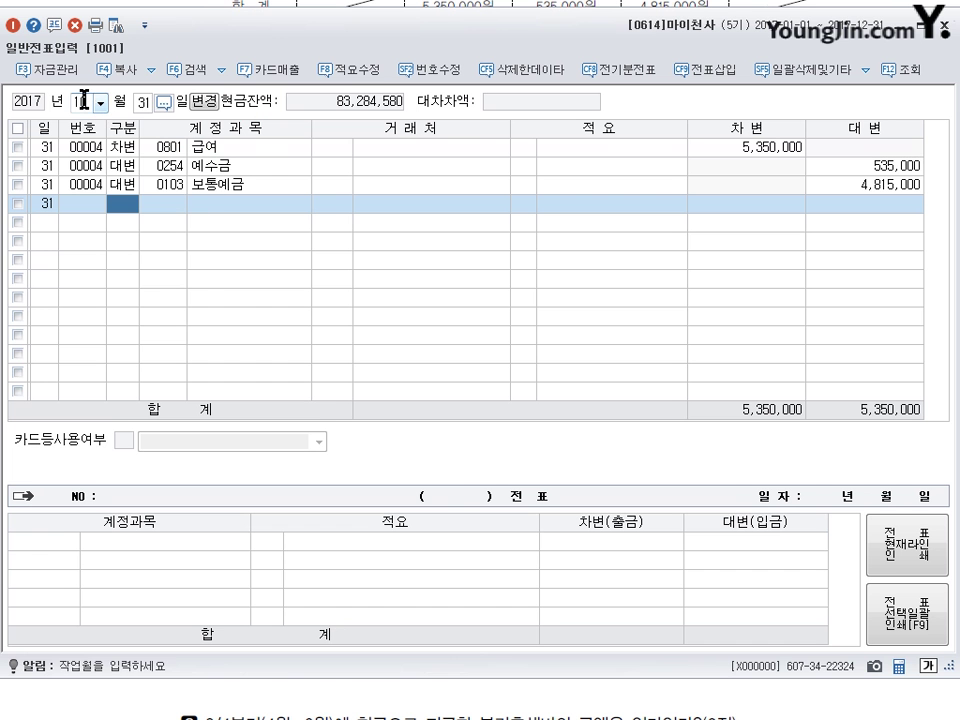
{"action": "type", "text": "11"}
{"action": "key", "text": "Return"}
{"action": "type", "text": "20"}
{"action": "key", "text": "Return"}
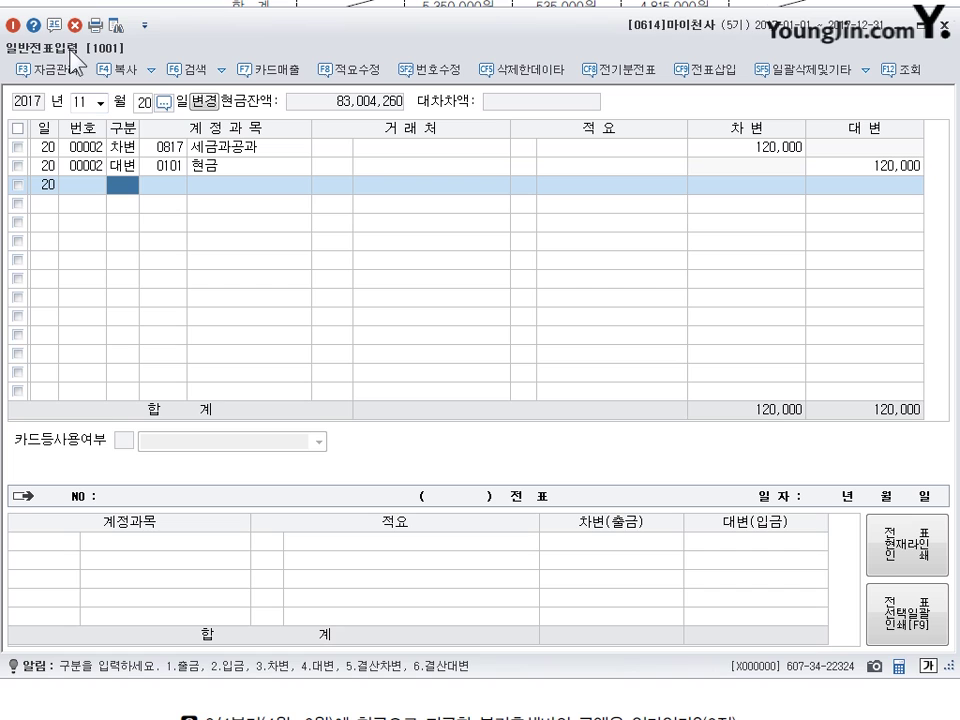
{"action": "left_click", "coordinate": [769, 150]}
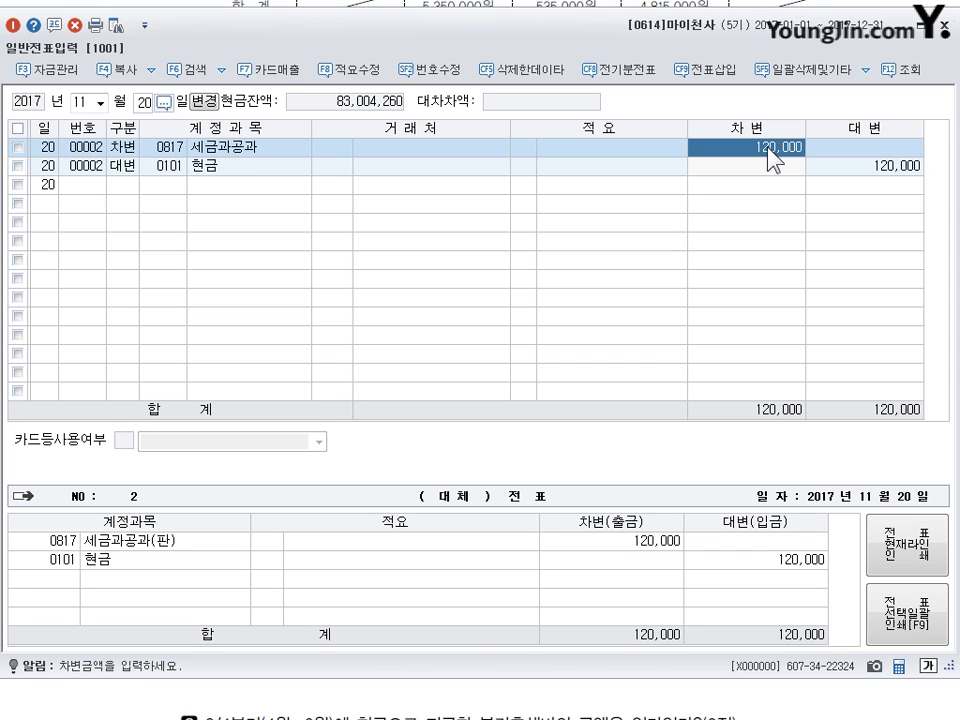
{"action": "type", "text": "70000"}
{"action": "key", "text": "Return"}
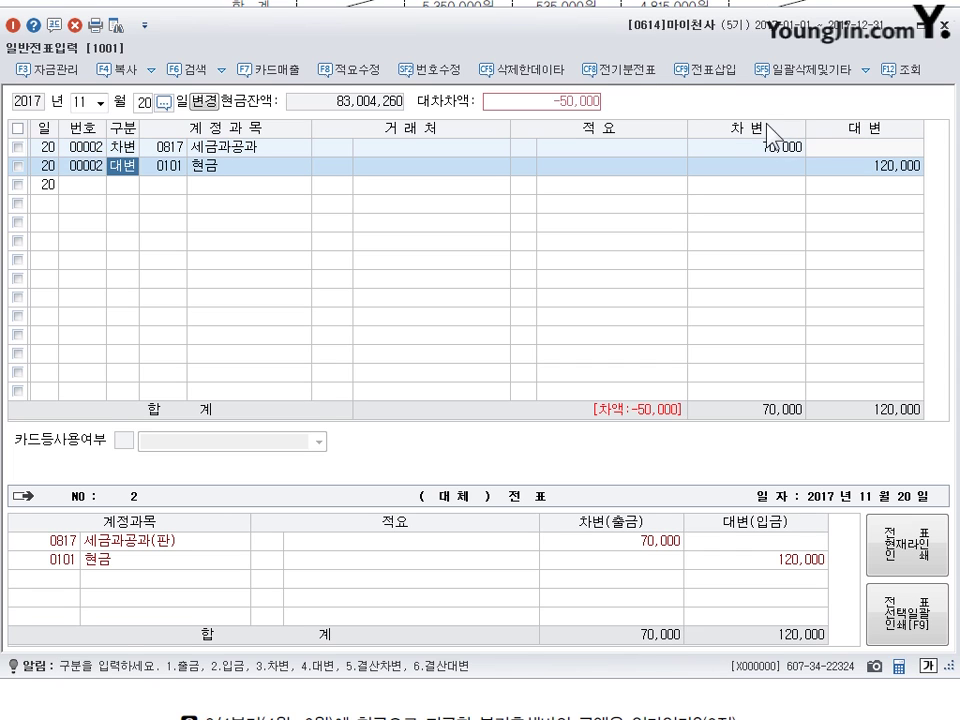
Step: Insert a 50,000 debit line on 0338 인출금 into the voucher
{"action": "left_click", "coordinate": [694, 70]}
{"action": "type", "text": "3"}
{"action": "key", "text": "Return"}
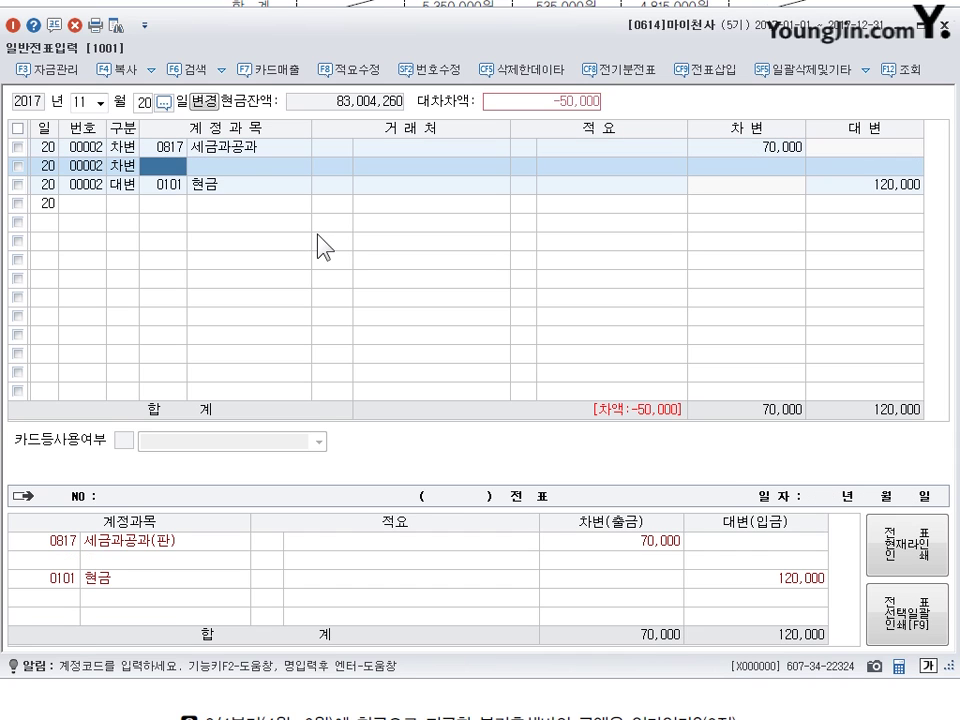
{"action": "type", "text": "338"}
{"action": "key", "text": "Return"}
{"action": "key", "text": "Down"}
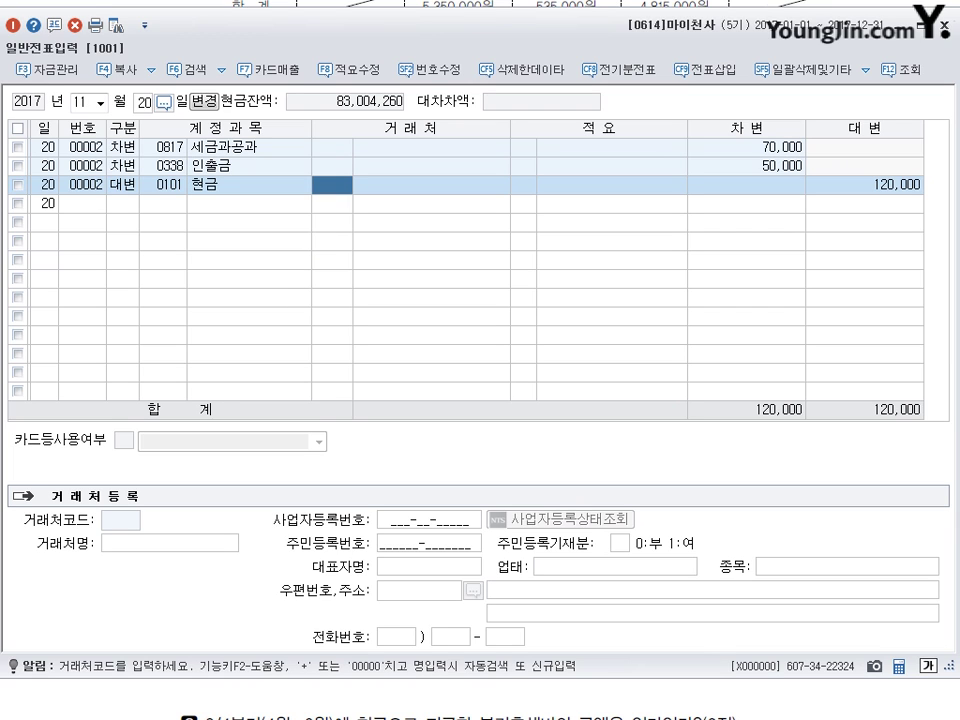
{"action": "key", "text": "alt+Tab"}
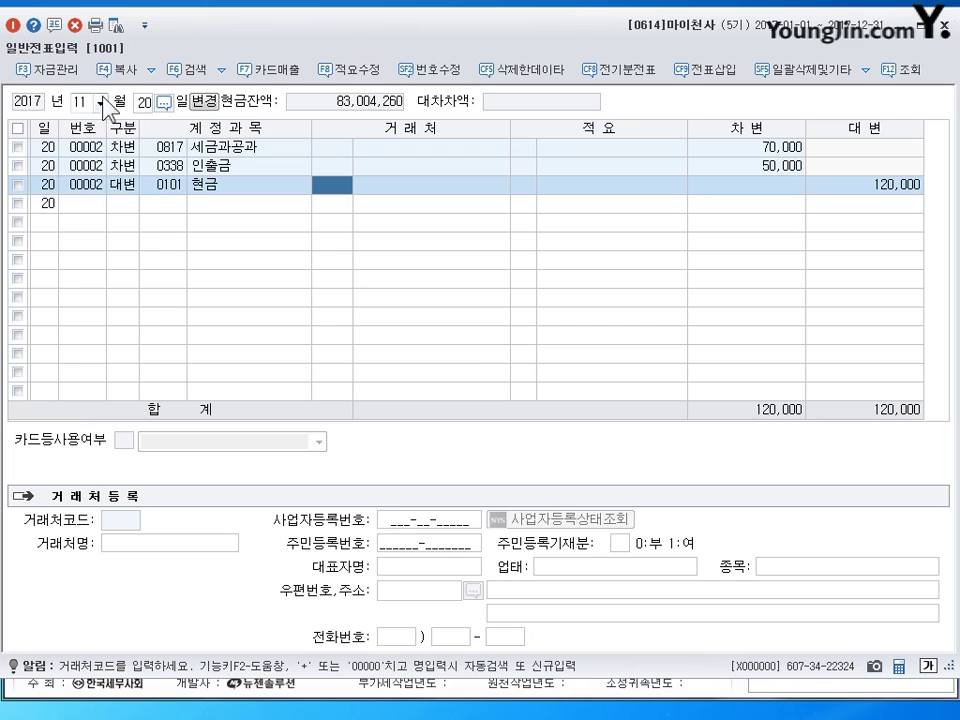
Step: Go to November 26 and reduce the 비품 debit from 1,700,000 to 1,500,000
{"action": "left_click", "coordinate": [141, 103]}
{"action": "type", "text": "26"}
{"action": "key", "text": "Return"}
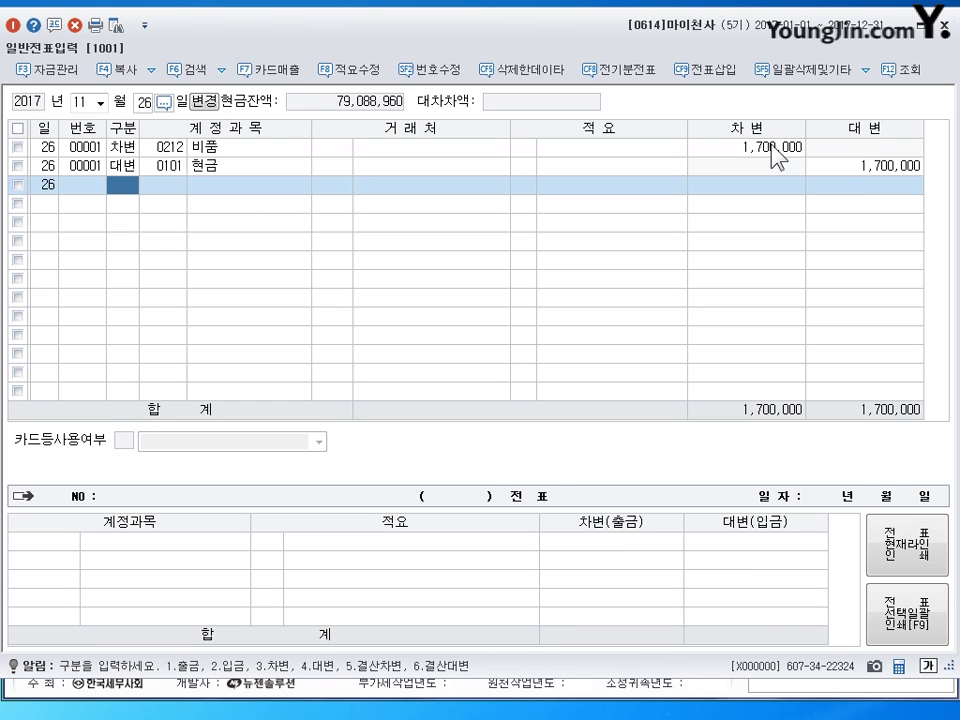
{"action": "left_click", "coordinate": [860, 167]}
{"action": "left_click", "coordinate": [740, 127]}
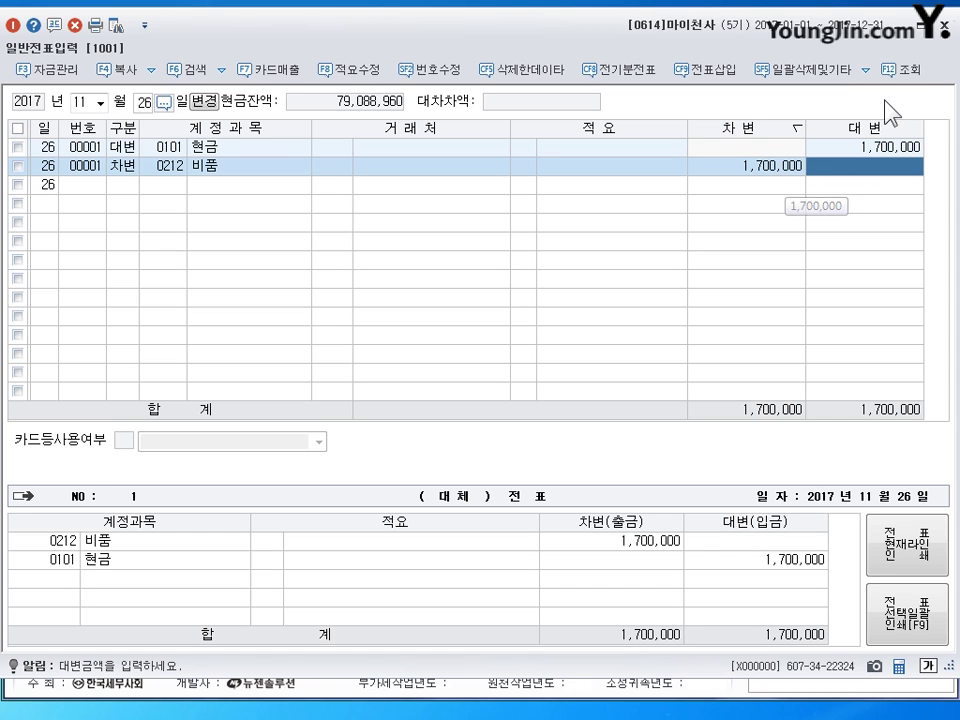
{"action": "key", "text": "Return"}
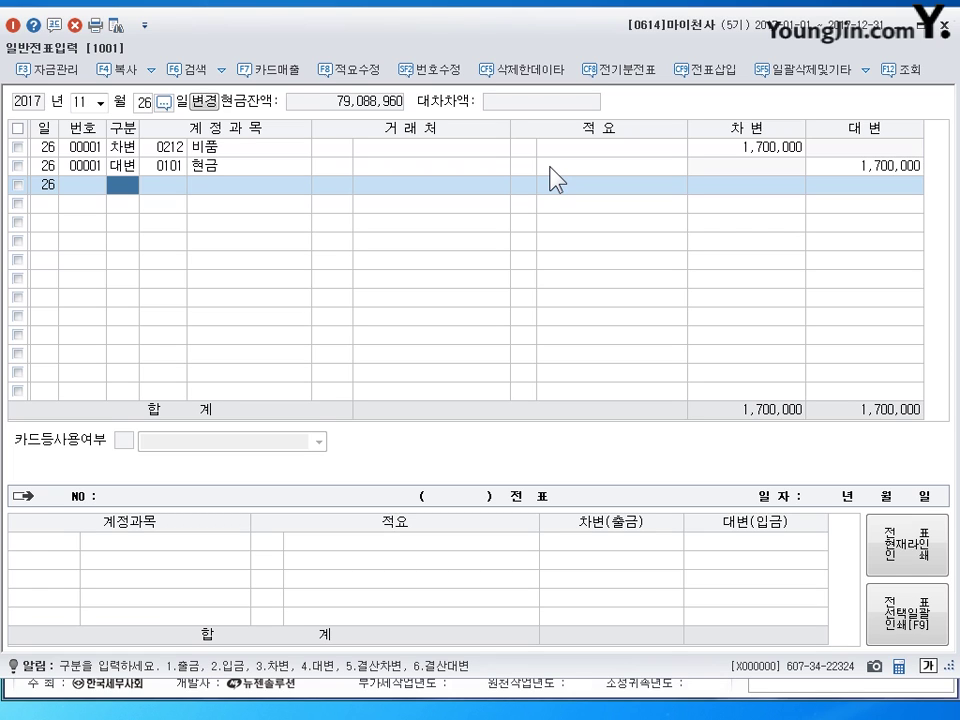
{"action": "left_click", "coordinate": [700, 148]}
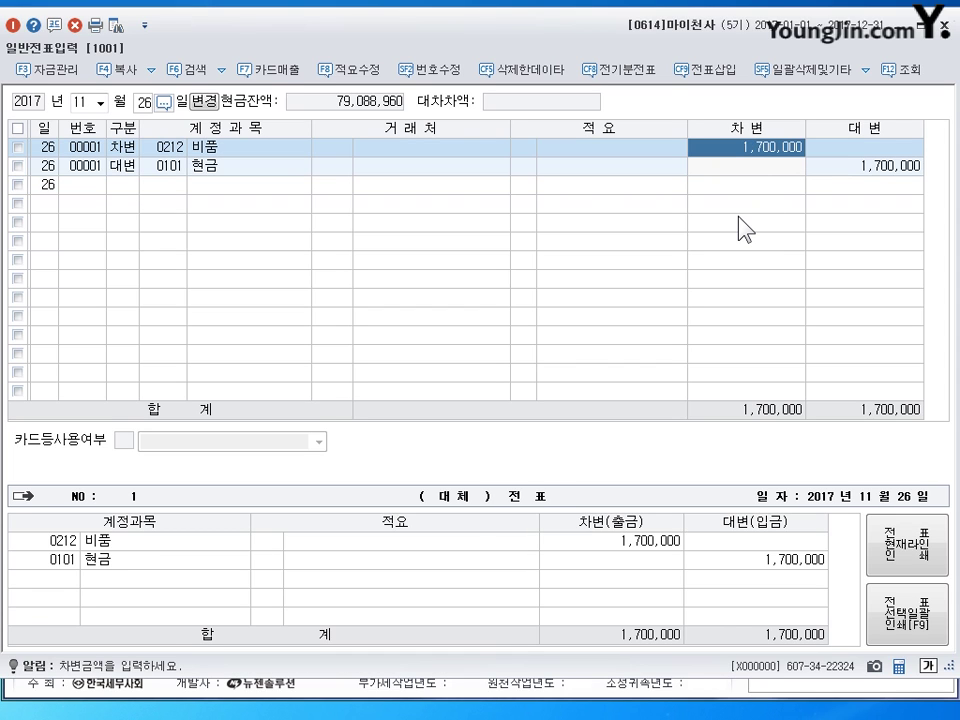
{"action": "type", "text": "1500000"}
{"action": "key", "text": "Return"}
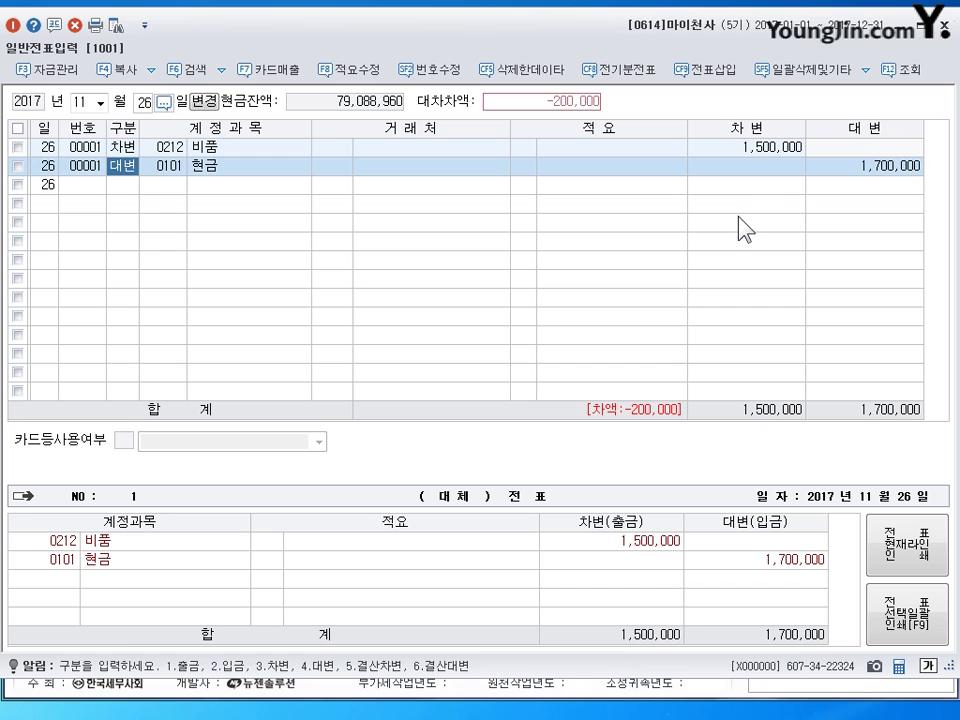
Step: Insert a 200,000 debit line on 0830 소모품비
{"action": "left_click", "coordinate": [706, 69]}
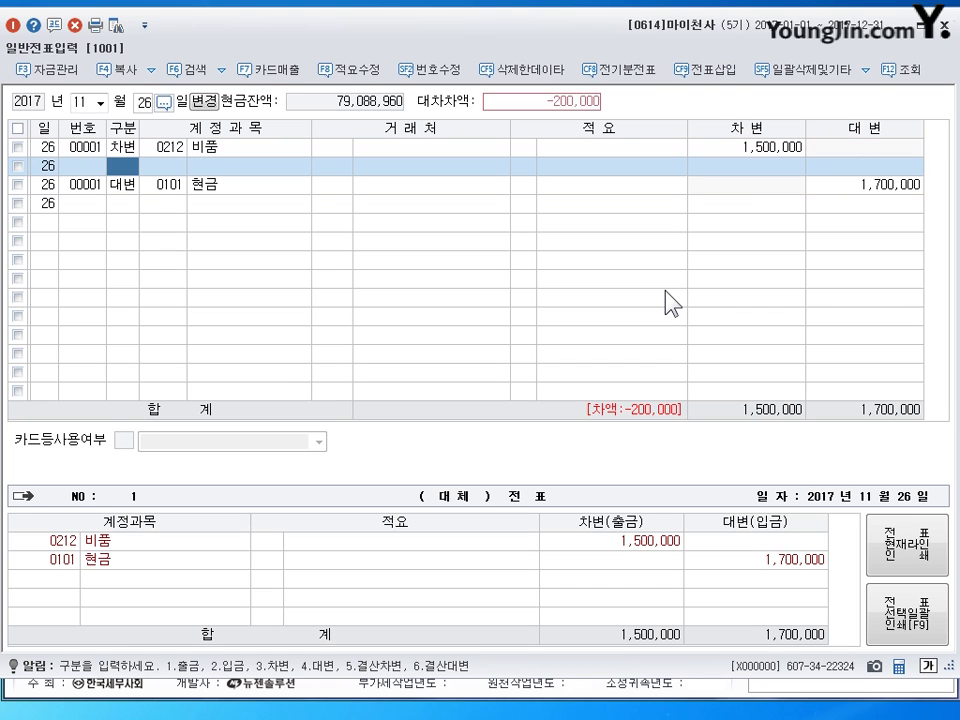
{"action": "type", "text": "30830"}
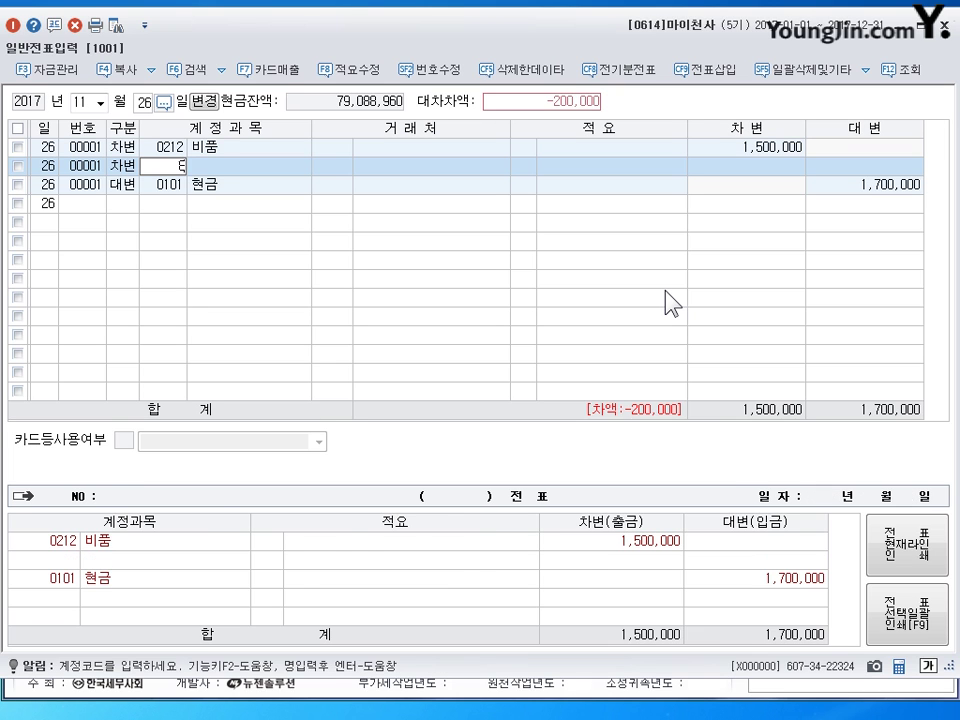
{"action": "key", "text": "Return"}
{"action": "key", "text": "Return"}
{"action": "key", "text": "Down"}
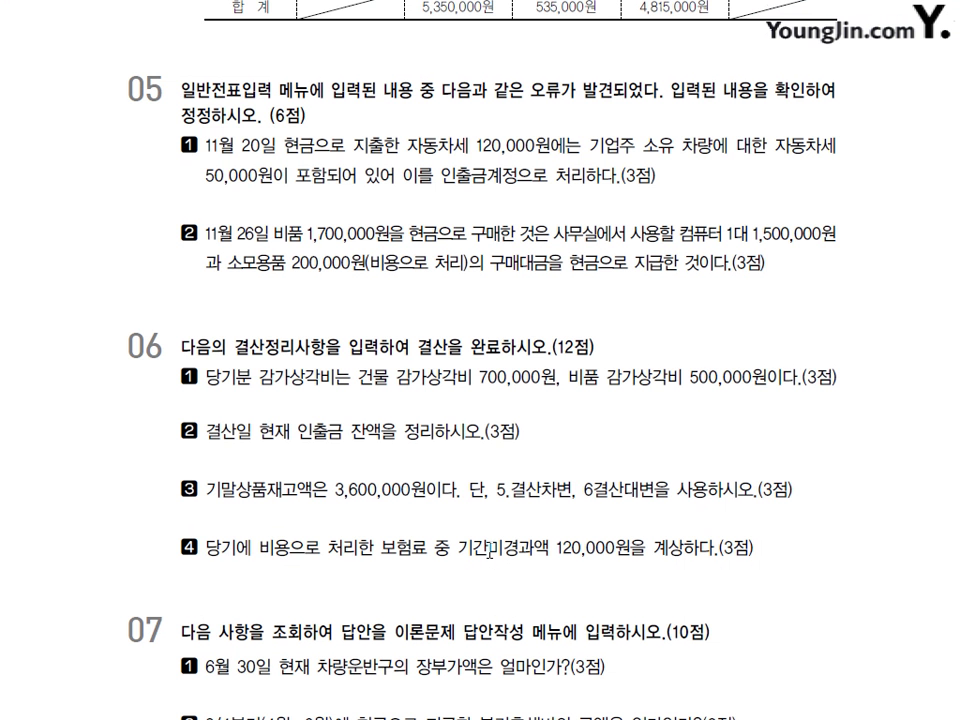
Step: Scroll the exam booklet to section 06 and mark its 12-point heading
{"action": "scroll", "coordinate": [404, 525], "scroll_direction": "down", "scroll_amount": 3}
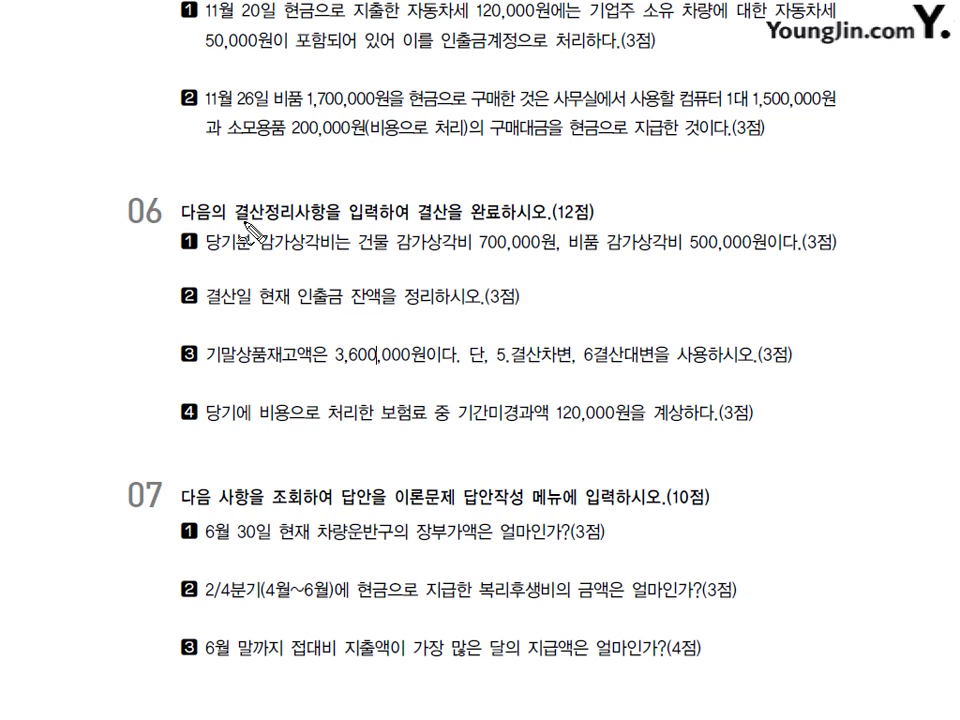
{"action": "mouse_move", "coordinate": [264, 203]}
{"action": "left_mouse_down"}
{"action": "mouse_move", "coordinate": [279, 204]}
{"action": "mouse_move", "coordinate": [278, 184]}
{"action": "left_mouse_up"}
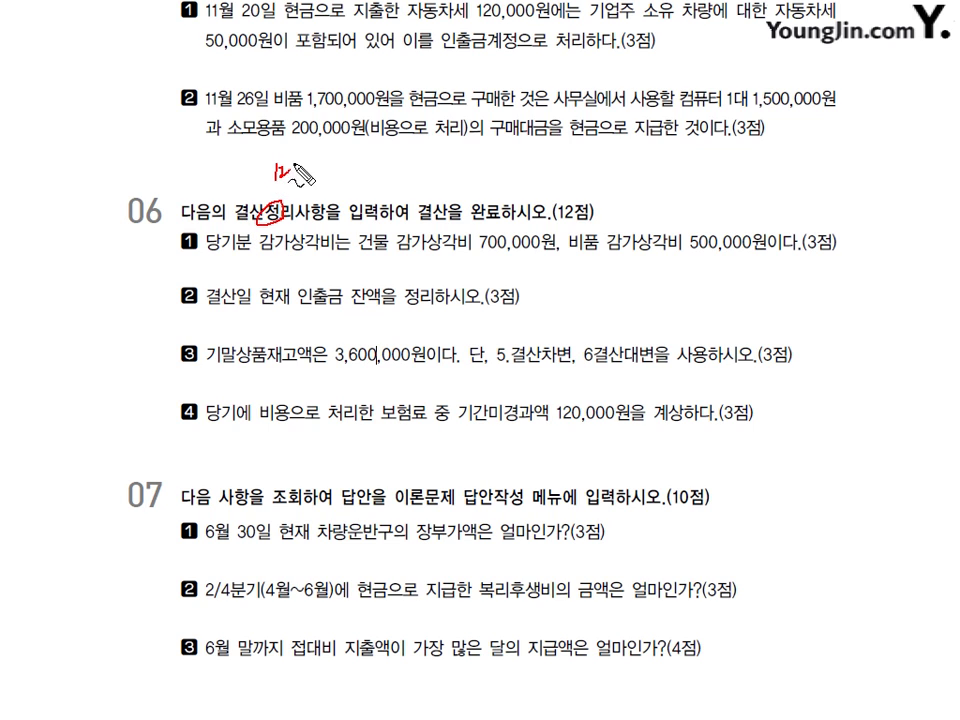